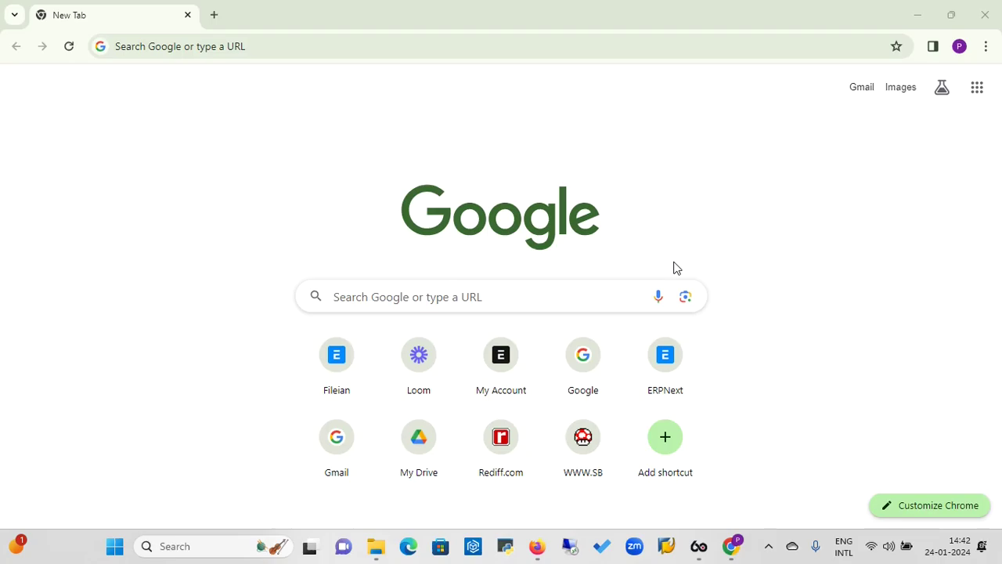
pyautogui.click(649, 57)
pyautogui.write('https://fileian.frappe.cloud/login')
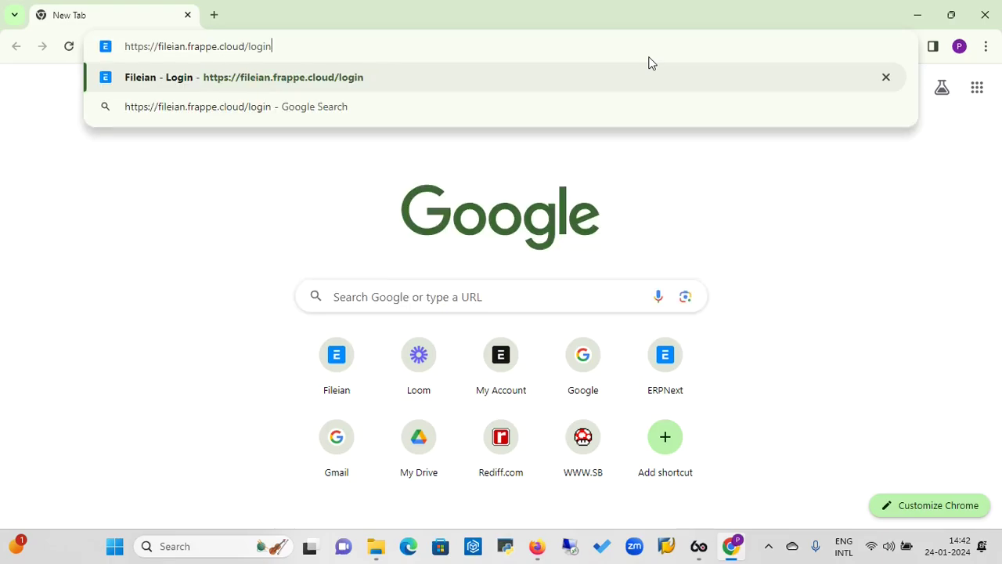
pyautogui.press('Return')
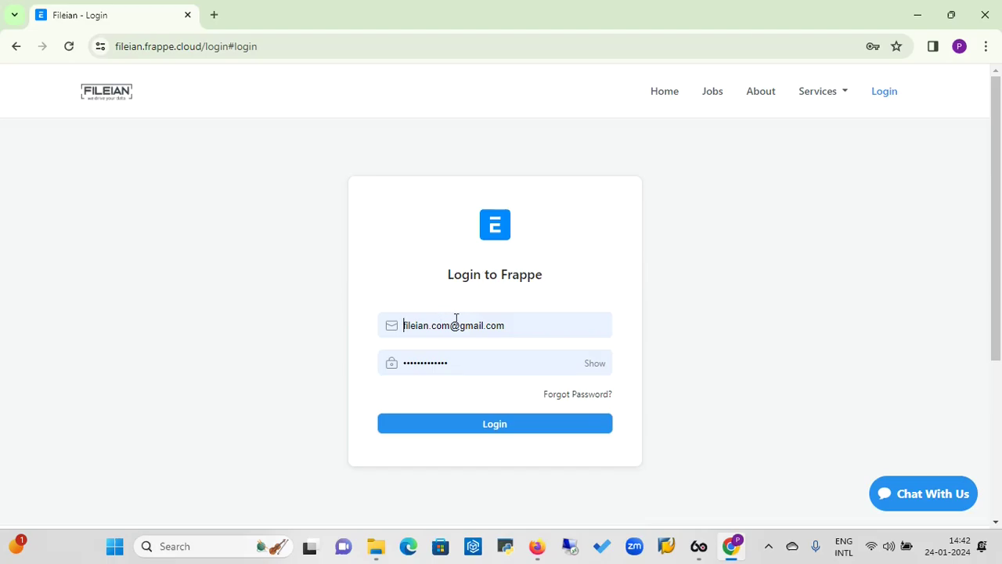
pyautogui.click(498, 427)
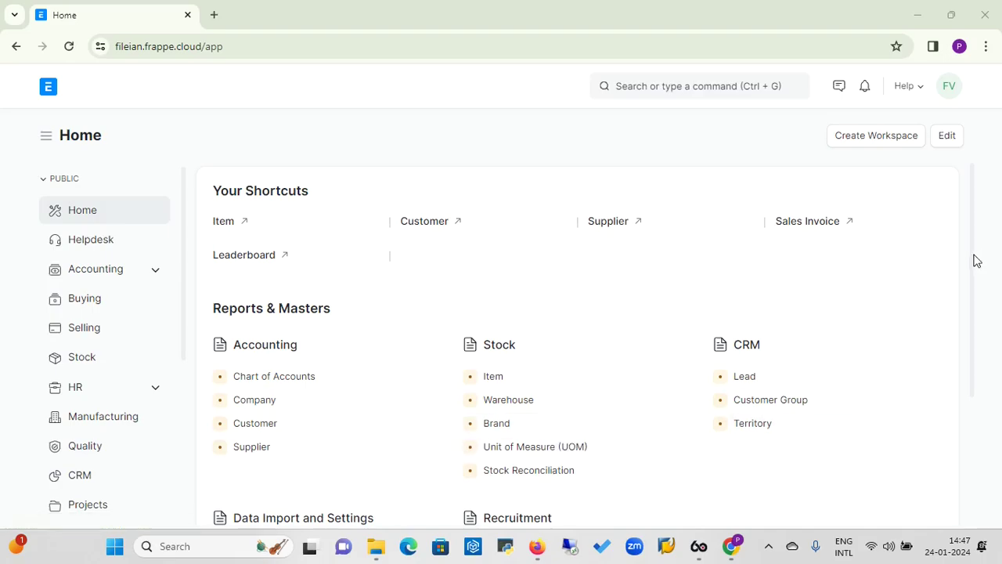
# - Look through the Home workspace links, then open the Buying workspace and review its report sections
pyautogui.moveTo(975, 261); pyautogui.dragTo(993, 381)
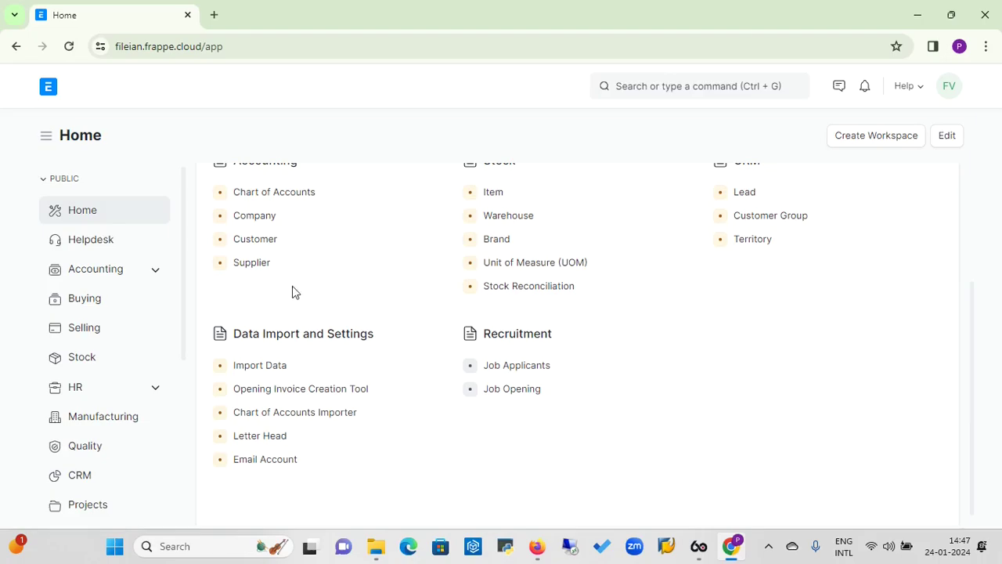
pyautogui.click(86, 300)
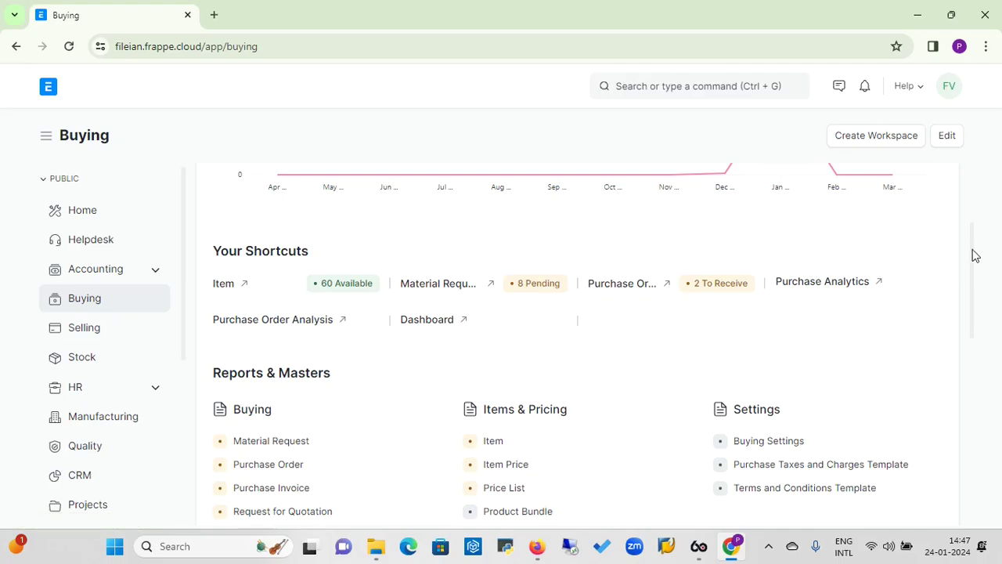
pyautogui.moveTo(975, 255); pyautogui.dragTo(997, 396)
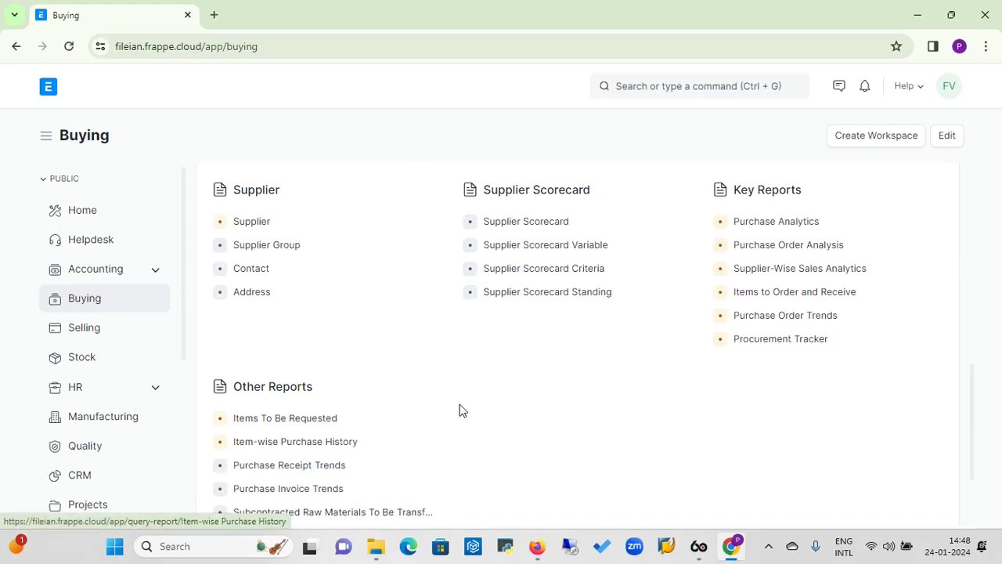
# - Search for "Report" and open the Report List
pyautogui.click(658, 86)
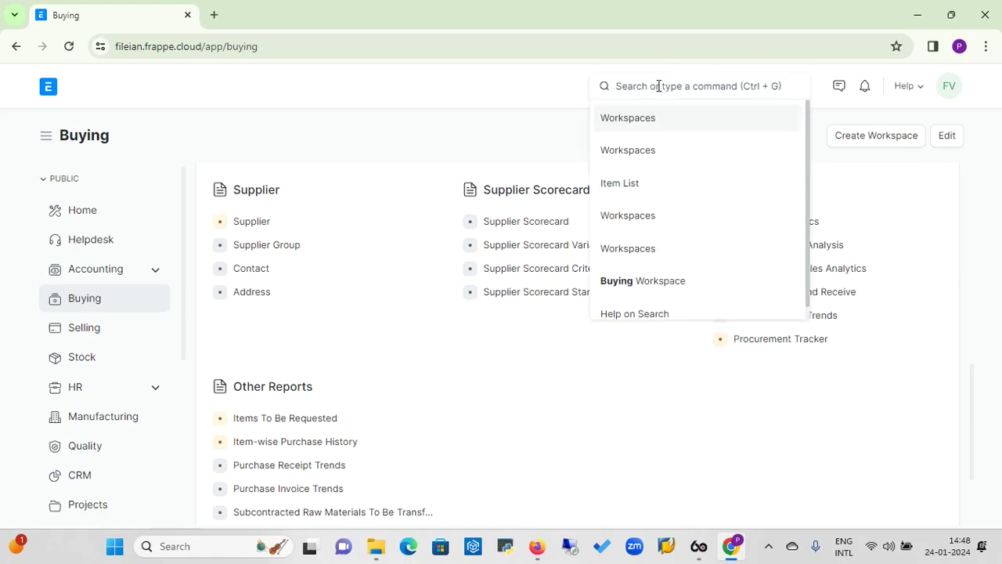
pyautogui.write('Report')
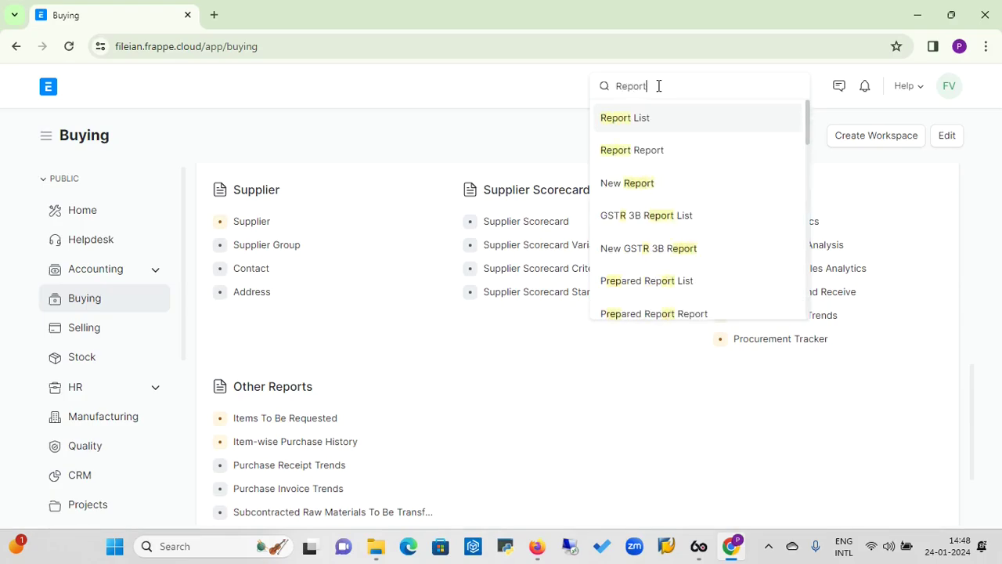
pyautogui.click(623, 128)
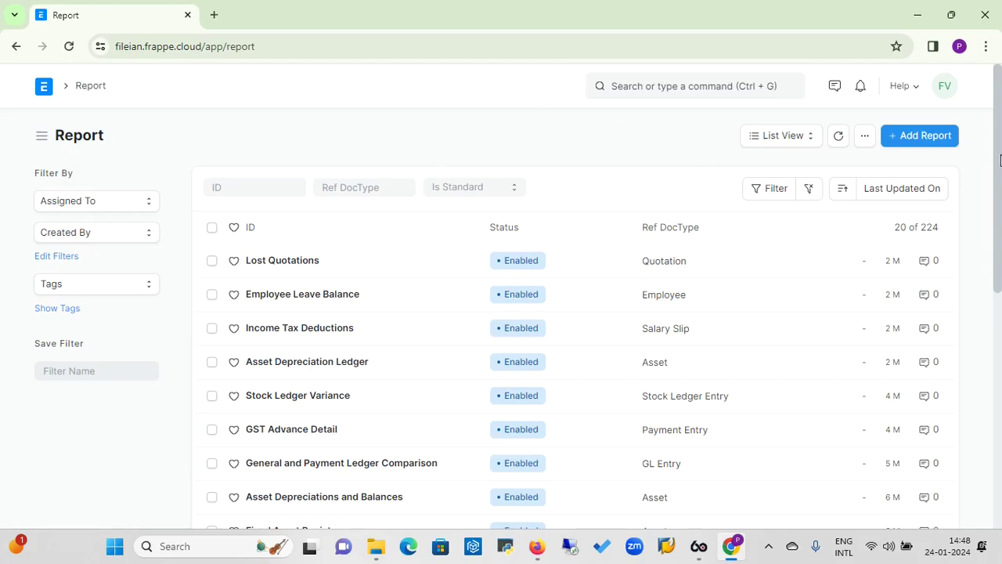
# - Set the report list to show 500 entries per page and look through the available reports
pyautogui.moveTo(999, 161); pyautogui.dragTo(999, 174)
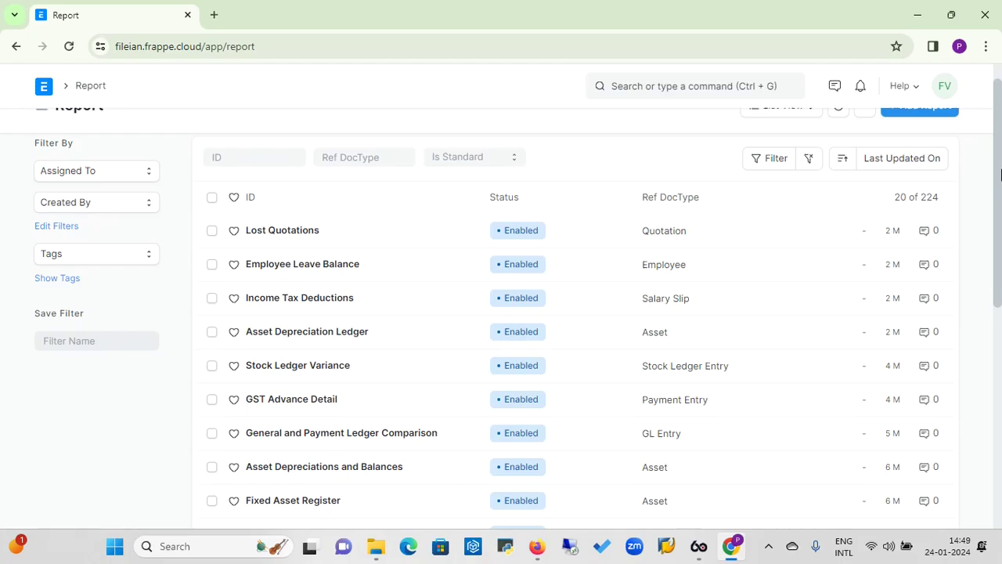
pyautogui.moveTo(1000, 174); pyautogui.dragTo(1000, 399)
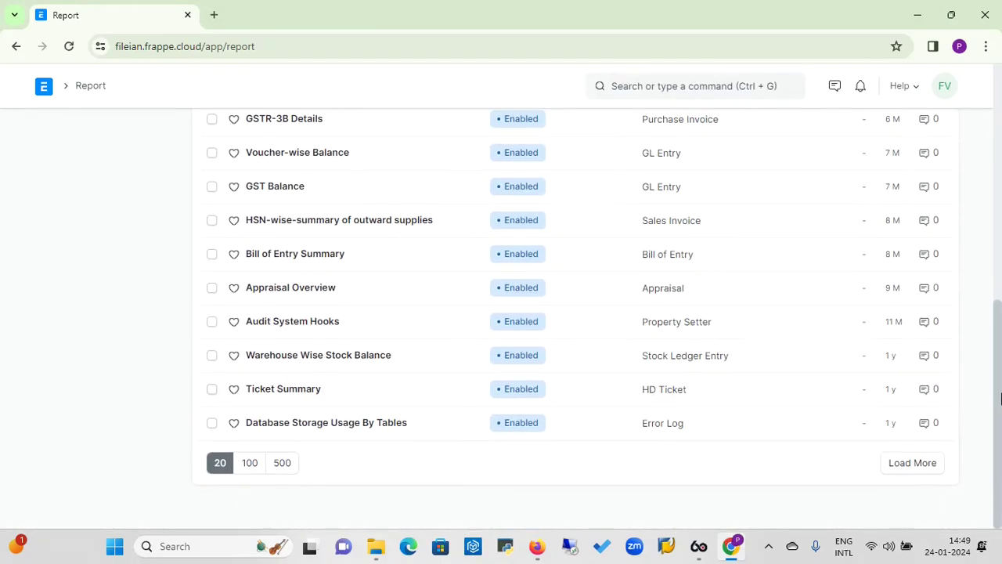
pyautogui.click(283, 464)
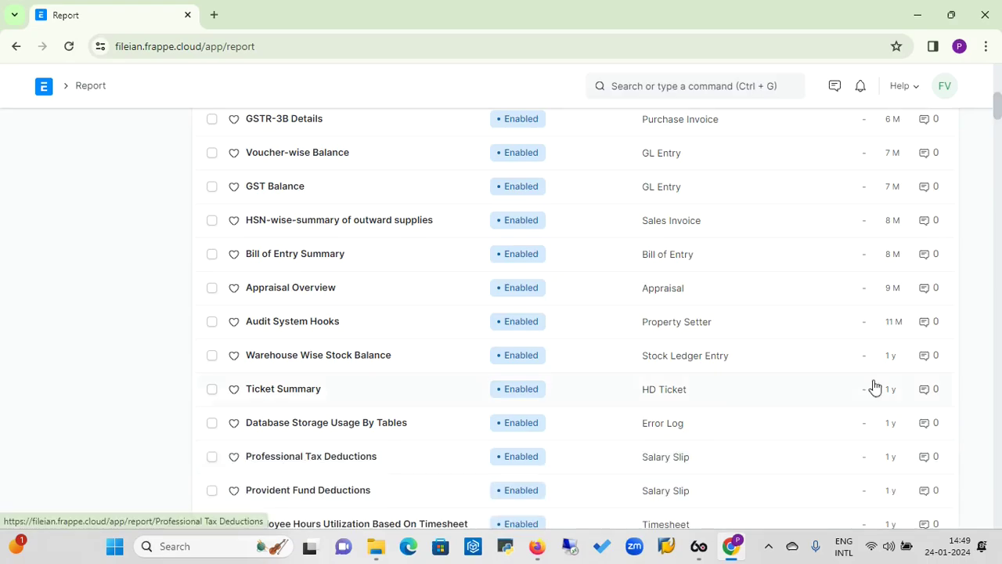
pyautogui.scroll(-20, 1000, 412)
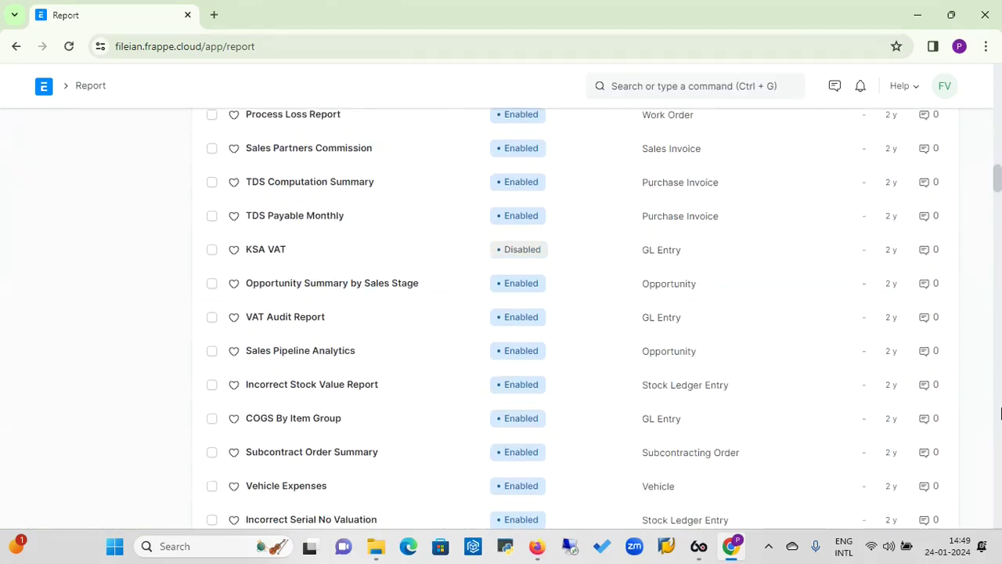
pyautogui.scroll(-10, 1000, 412)
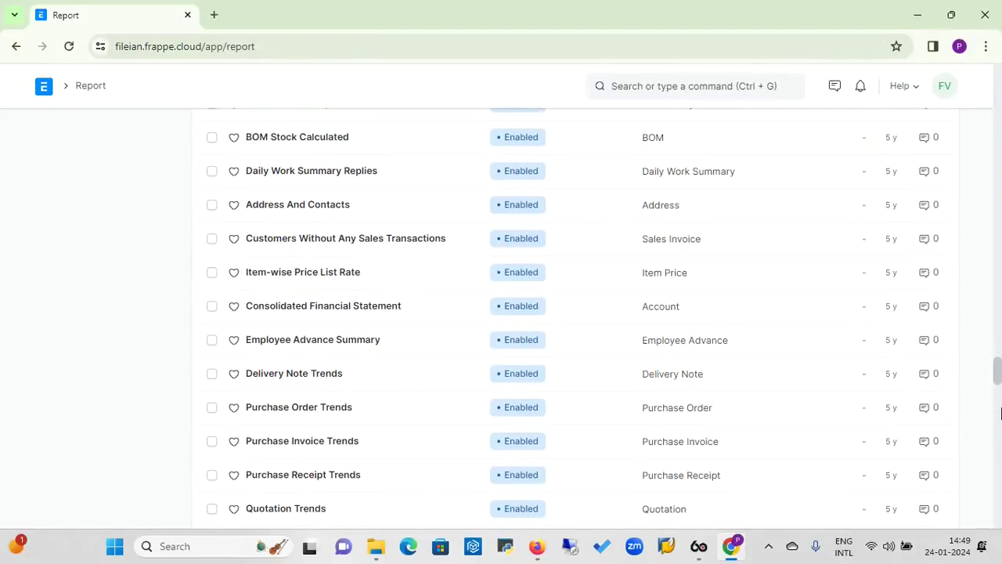
pyautogui.scroll(-5, 1000, 412)
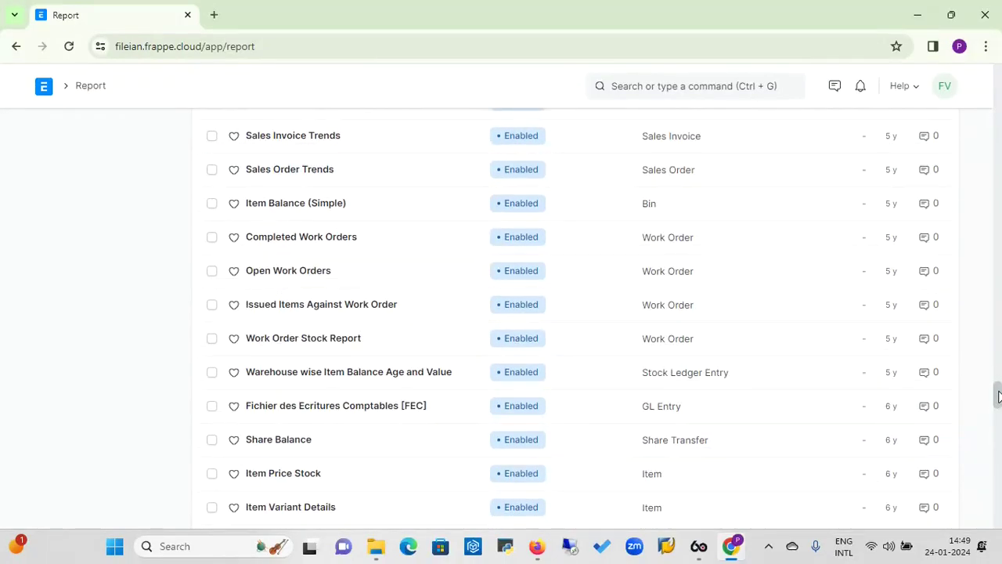
pyautogui.moveTo(998, 395); pyautogui.dragTo(978, 72)
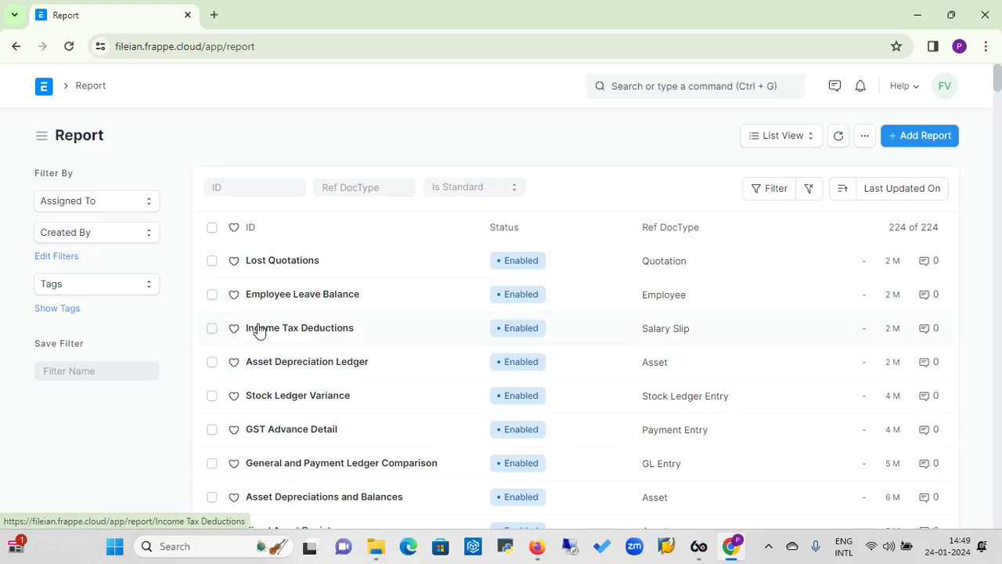
# - Open the Employee Leave Balance report record and show its report
pyautogui.click(309, 295)
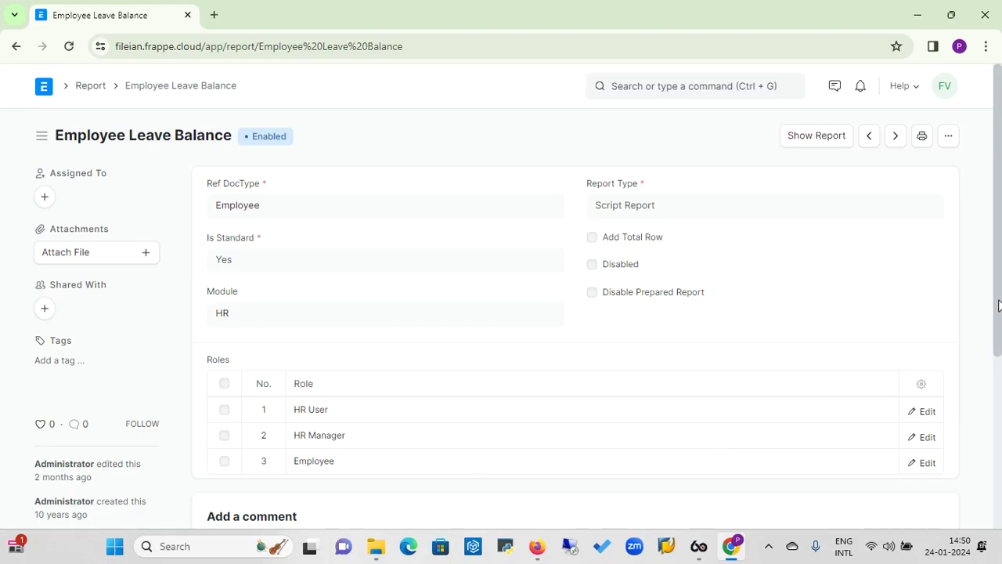
pyautogui.moveTo(998, 306)
pyautogui.mouseDown()
pyautogui.moveTo(1001, 369)
pyautogui.moveTo(999, 307)
pyautogui.mouseUp()
pyautogui.click(820, 144)
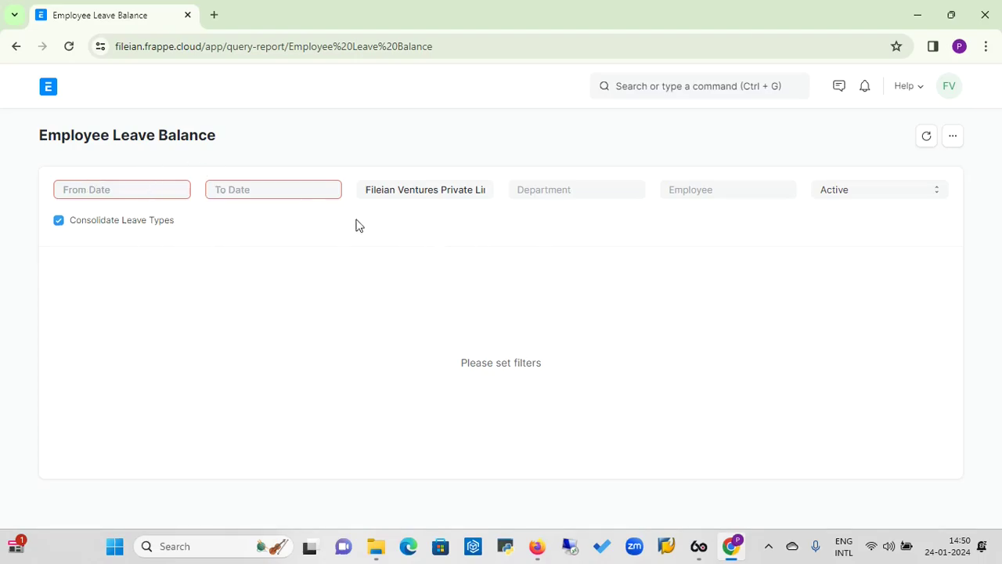
# - Set the From Date filter of the Employee Leave Balance report to 01-01-2024
pyautogui.click(122, 194)
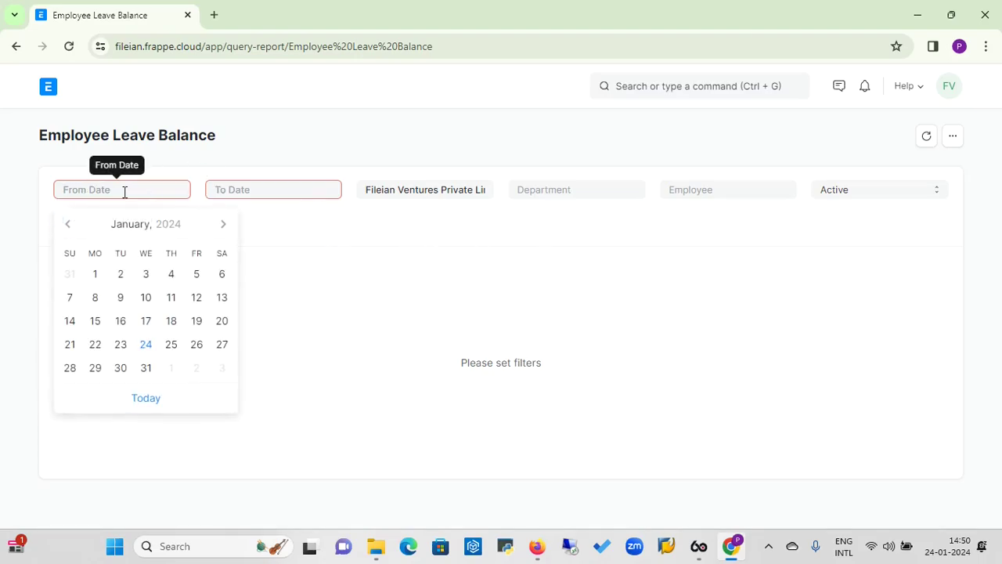
pyautogui.click(96, 276)
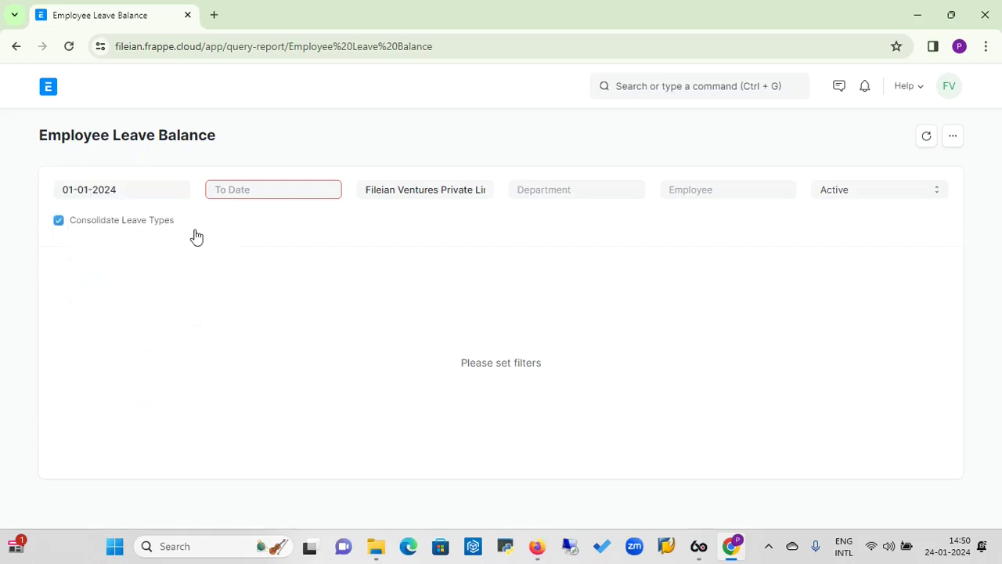
pyautogui.click(262, 188)
# - Set the report's From Date to 01-01-2023 and its To Date to 31-01-2024
pyautogui.click(154, 194)
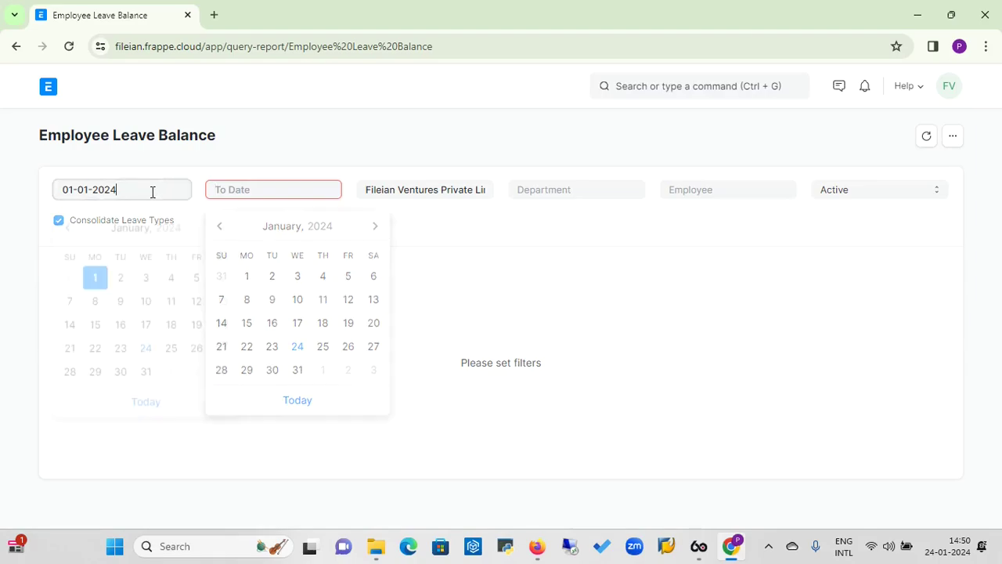
pyautogui.click(133, 226)
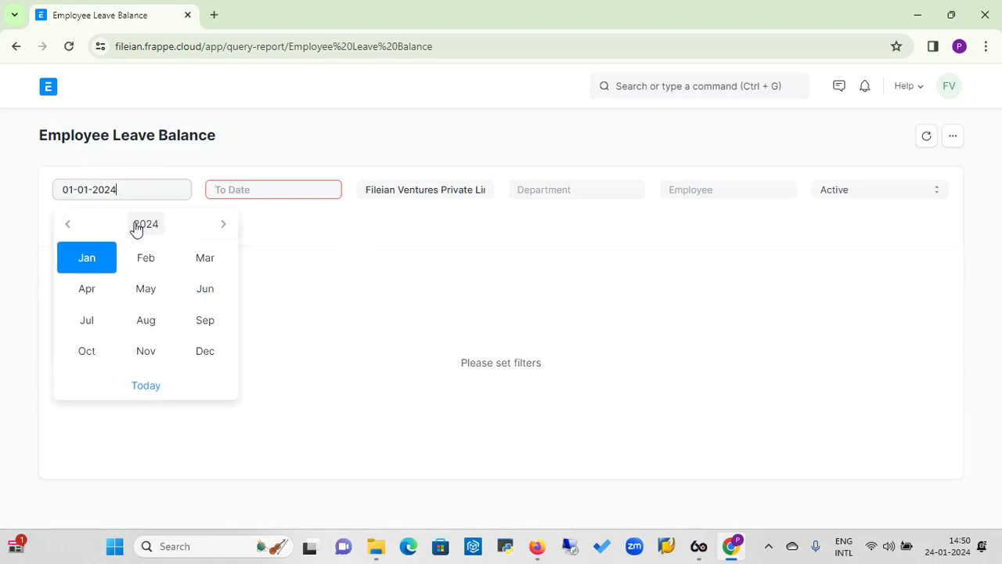
pyautogui.click(71, 228)
pyautogui.click(88, 263)
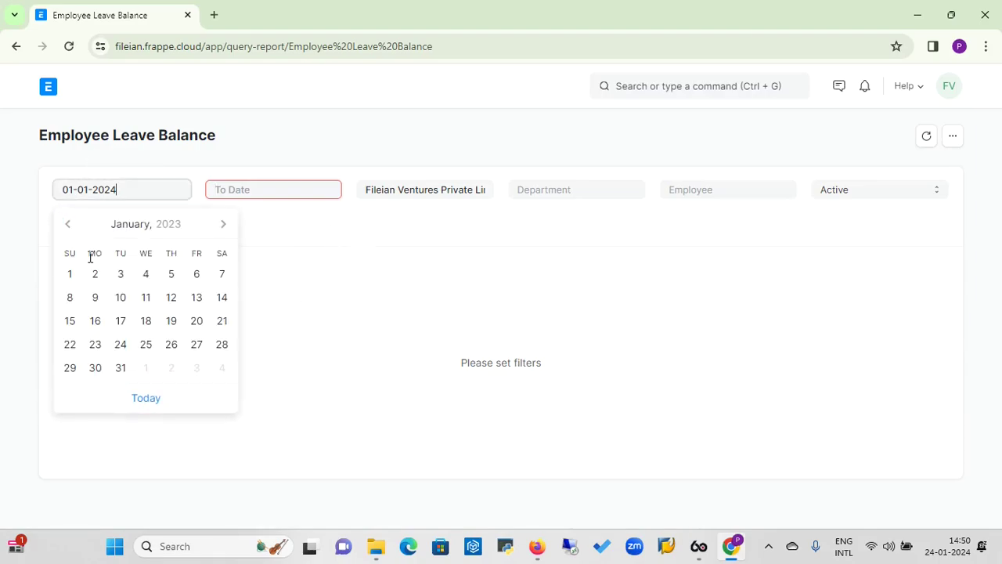
pyautogui.click(72, 275)
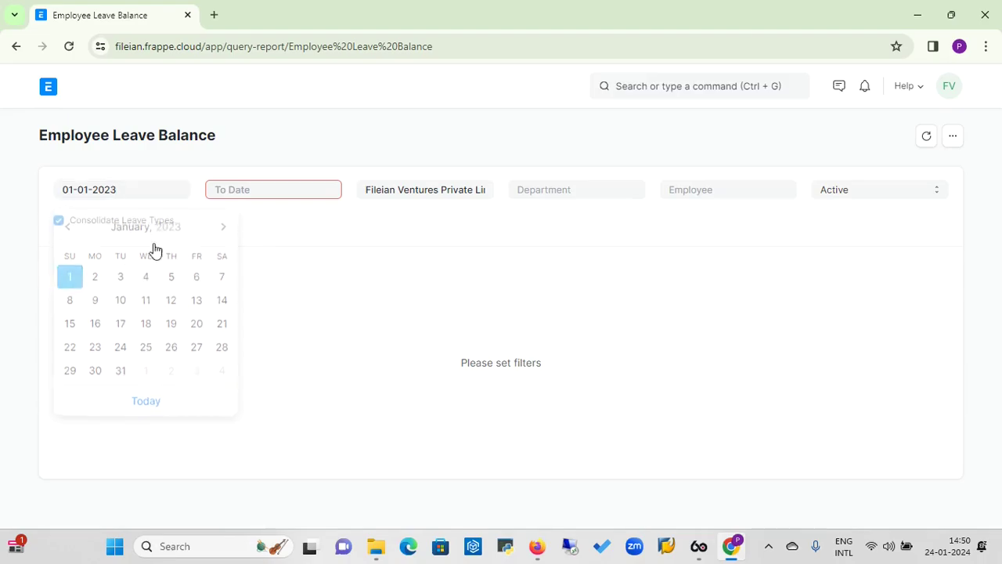
pyautogui.click(295, 189)
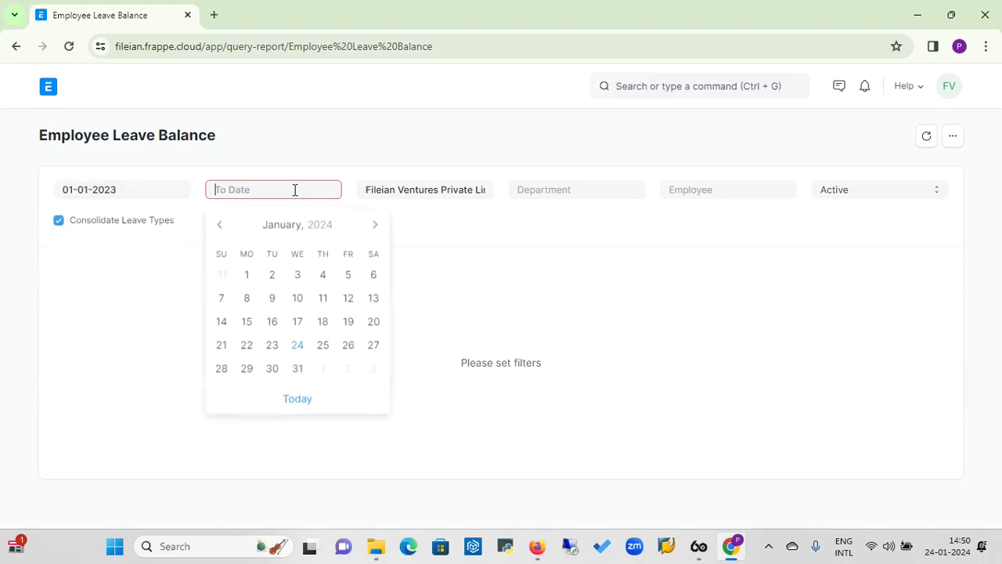
pyautogui.click(298, 368)
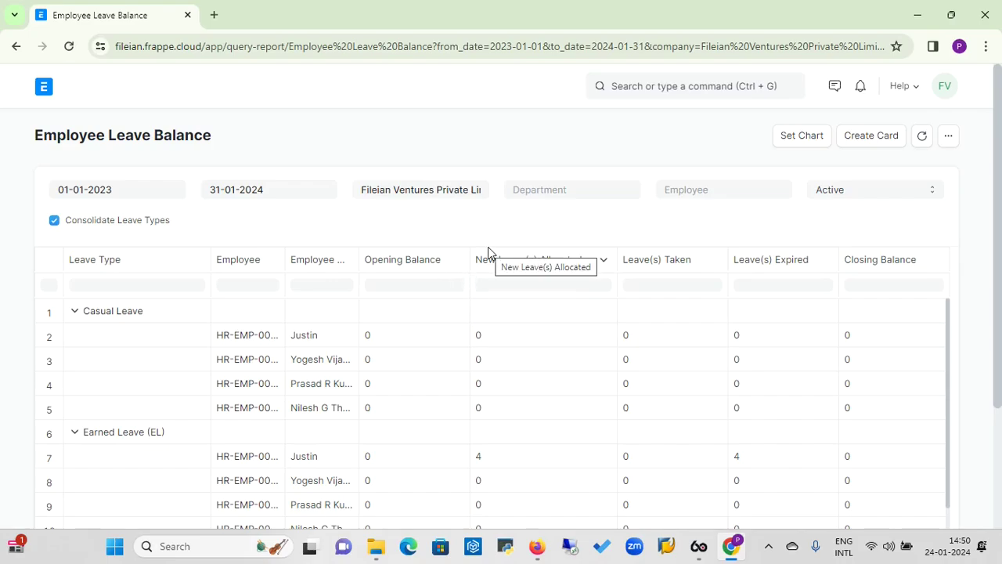
pyautogui.click(590, 193)
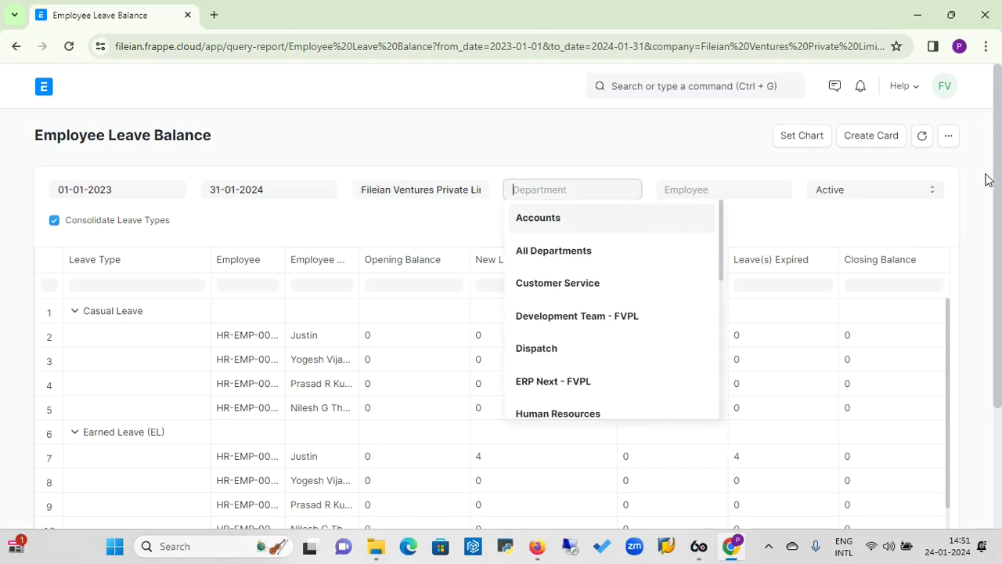
pyautogui.click(718, 144)
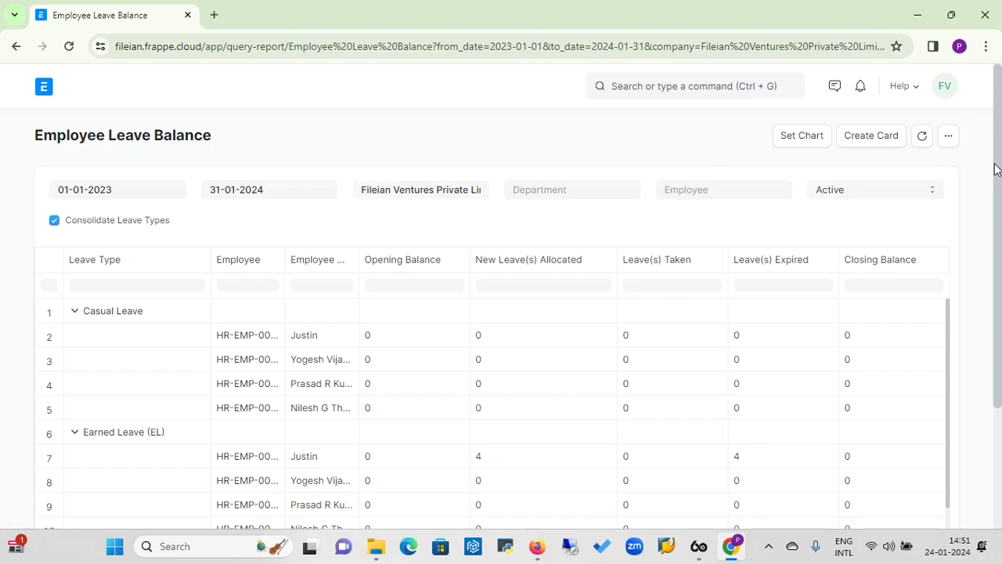
# - Start adding a report column from the Employee document type with Employee Number as its field
pyautogui.click(949, 137)
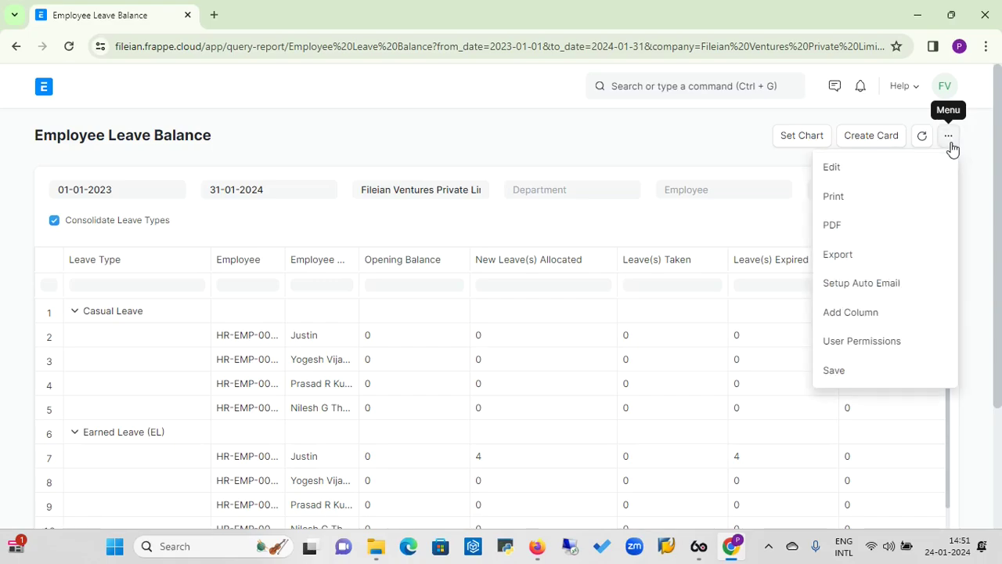
pyautogui.click(858, 315)
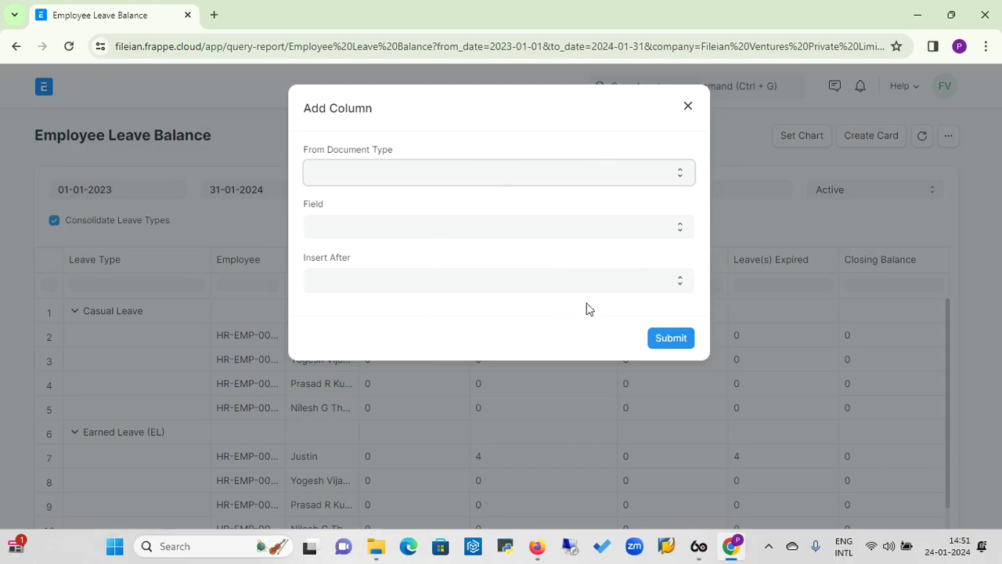
pyautogui.click(526, 178)
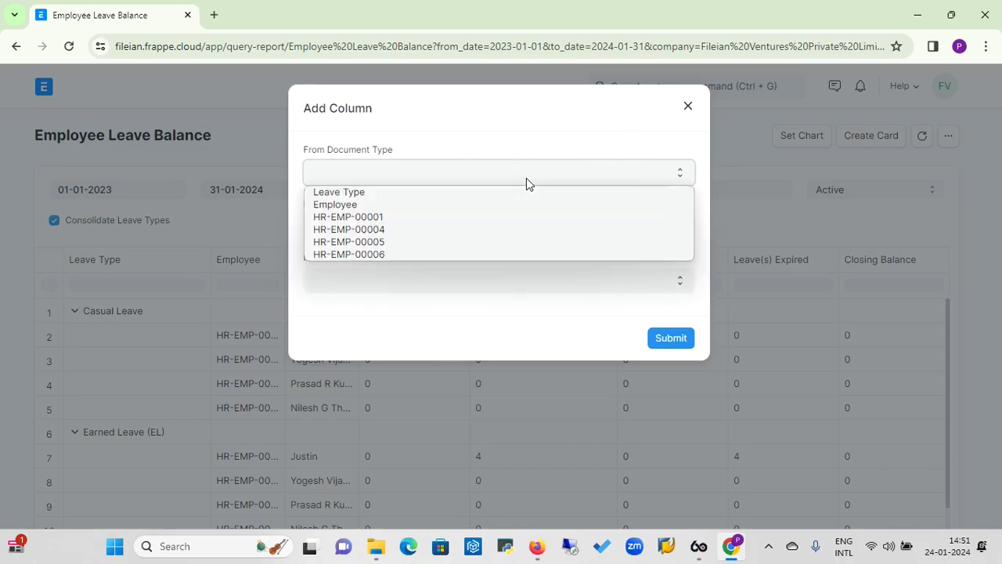
pyautogui.click(355, 205)
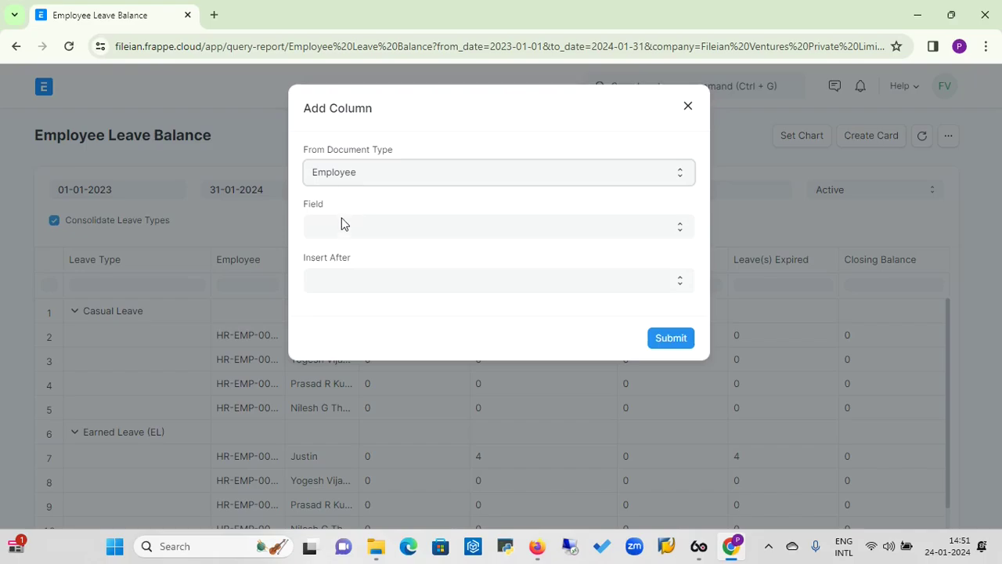
pyautogui.click(339, 227)
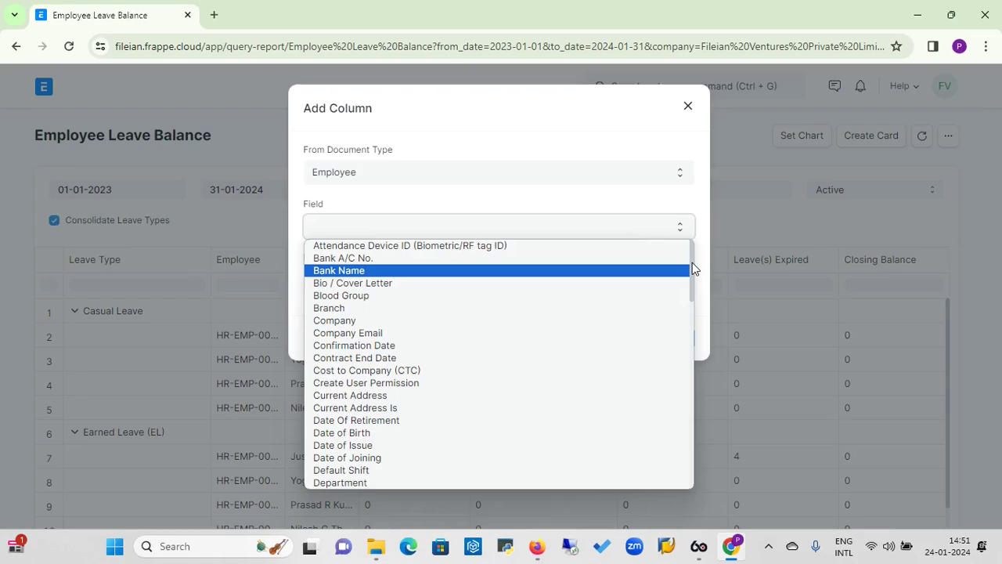
pyautogui.moveTo(692, 270); pyautogui.dragTo(689, 320)
pyautogui.click(493, 336)
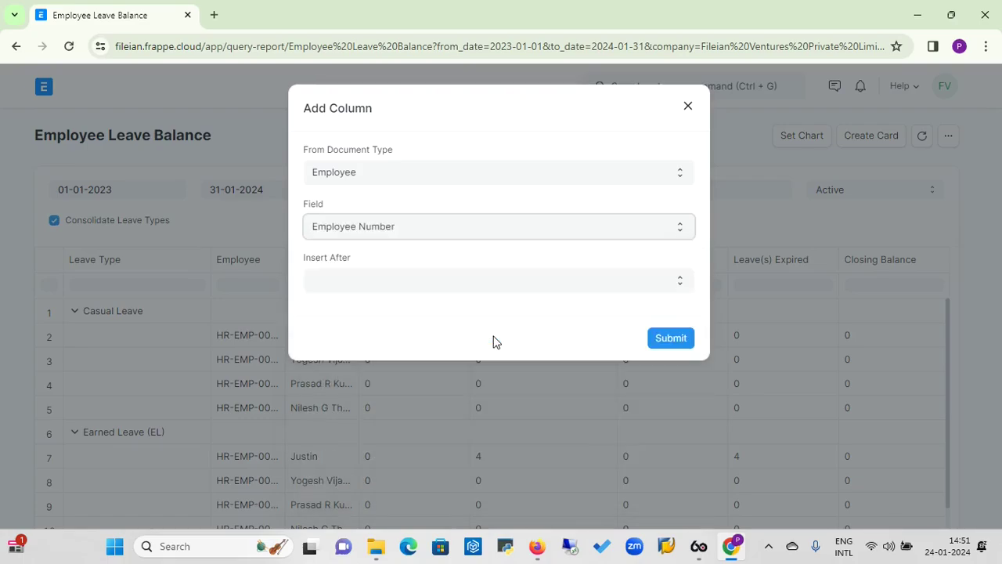
# - Change the new column's field to Leave Approver and add it to the report after Employee Name
pyautogui.click(581, 97)
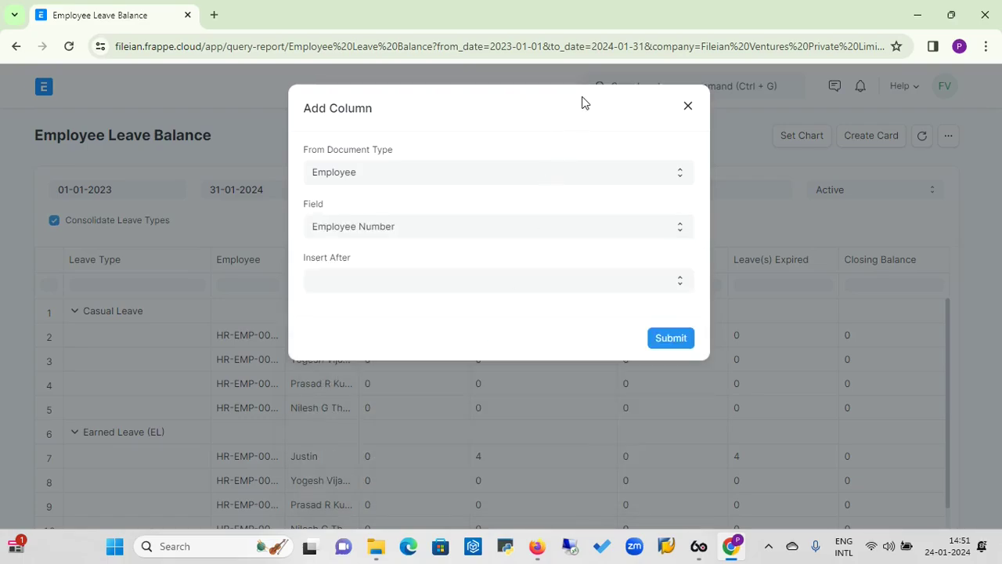
pyautogui.click(554, 232)
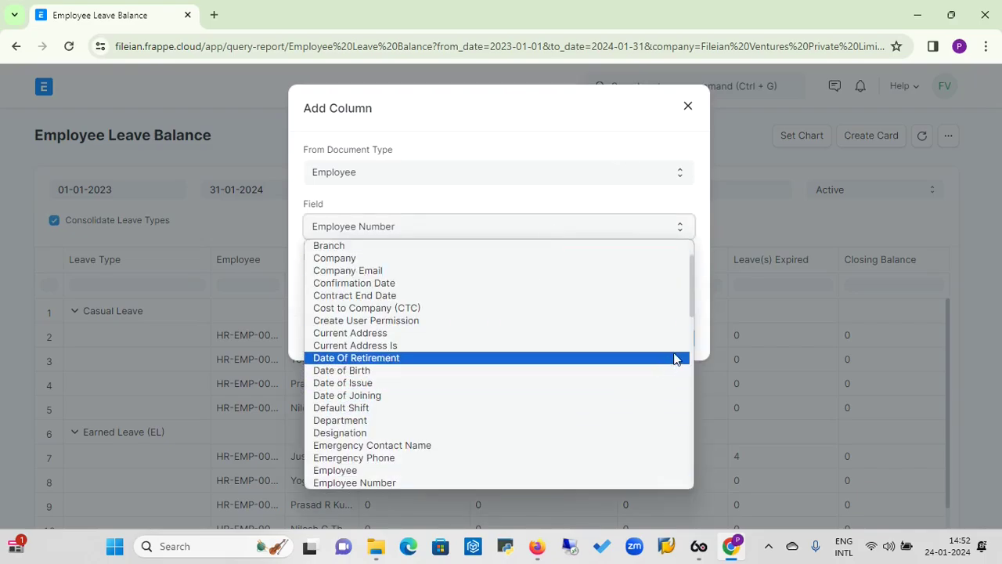
pyautogui.moveTo(691, 308); pyautogui.dragTo(684, 398)
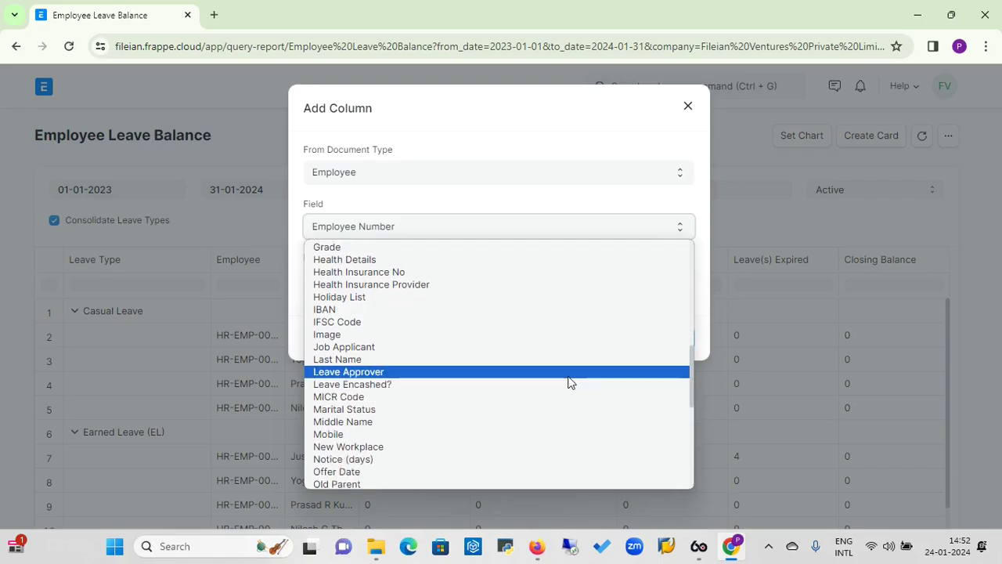
pyautogui.click(543, 374)
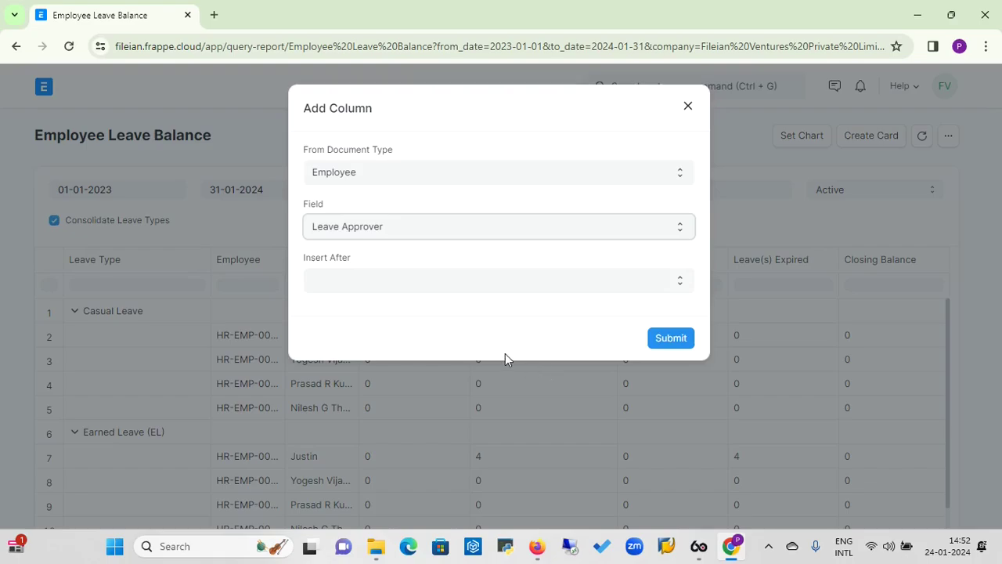
pyautogui.click(441, 282)
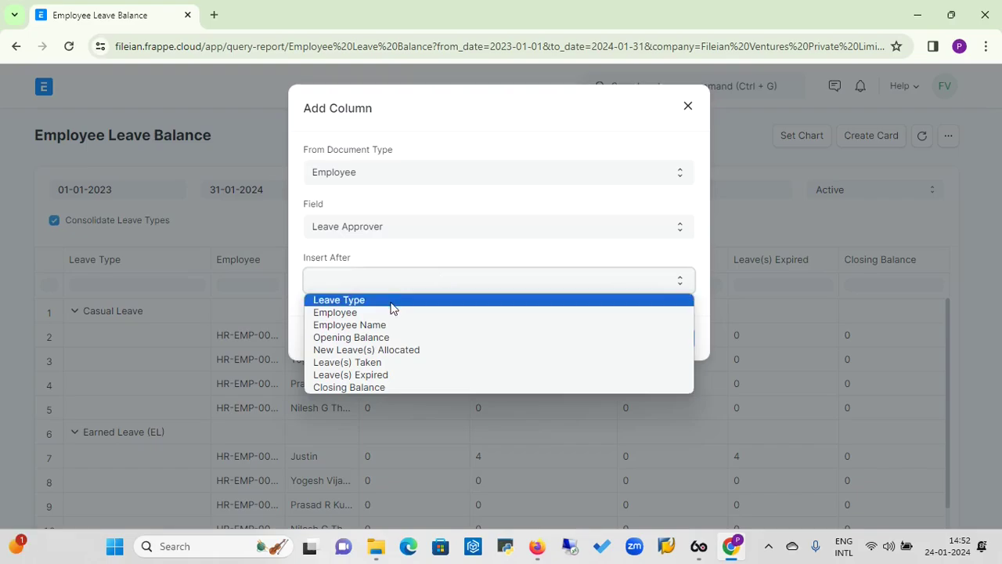
pyautogui.click(379, 325)
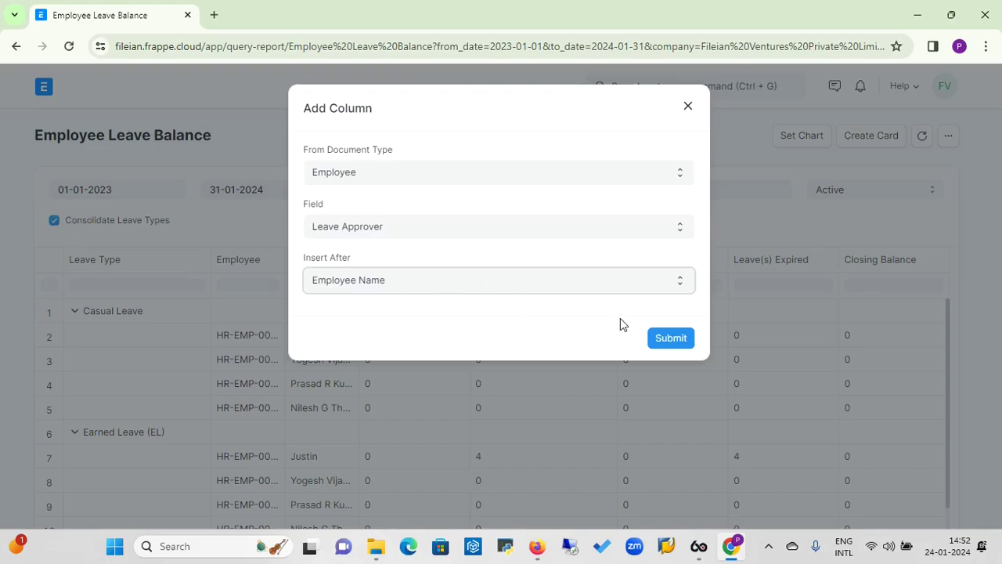
pyautogui.click(671, 345)
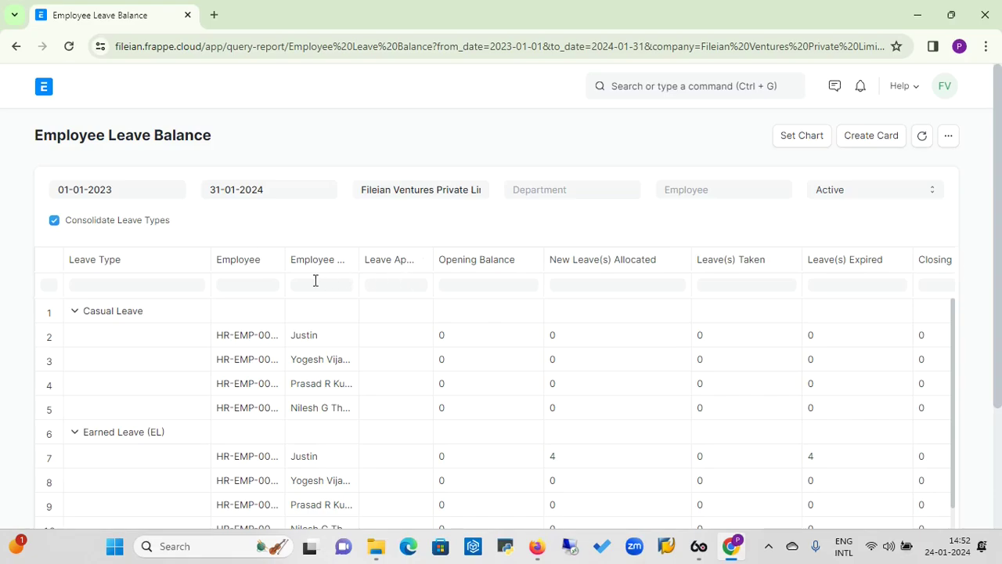
# - Remove the Leave Approver column from the Employee Leave Balance report
pyautogui.click(420, 263)
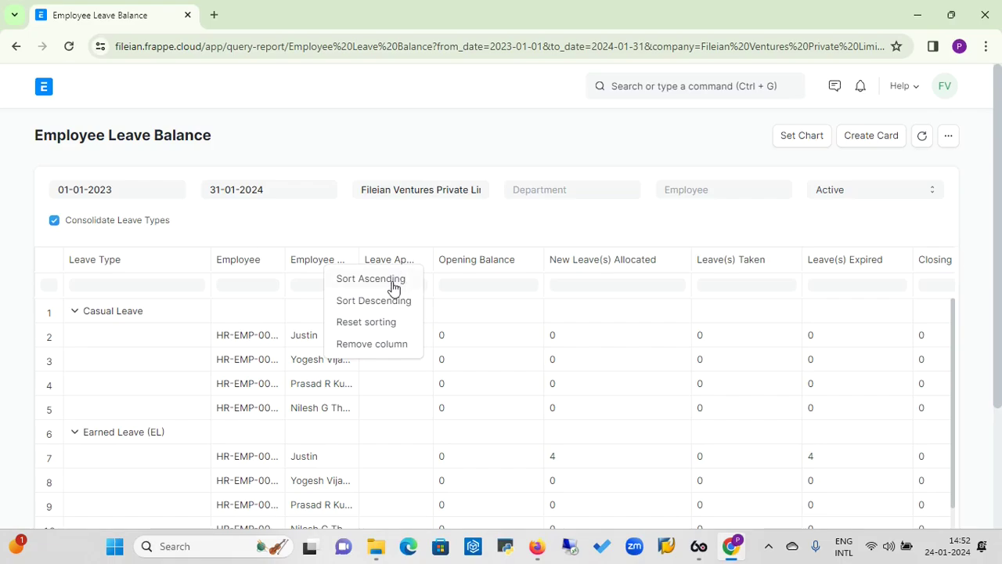
pyautogui.click(372, 343)
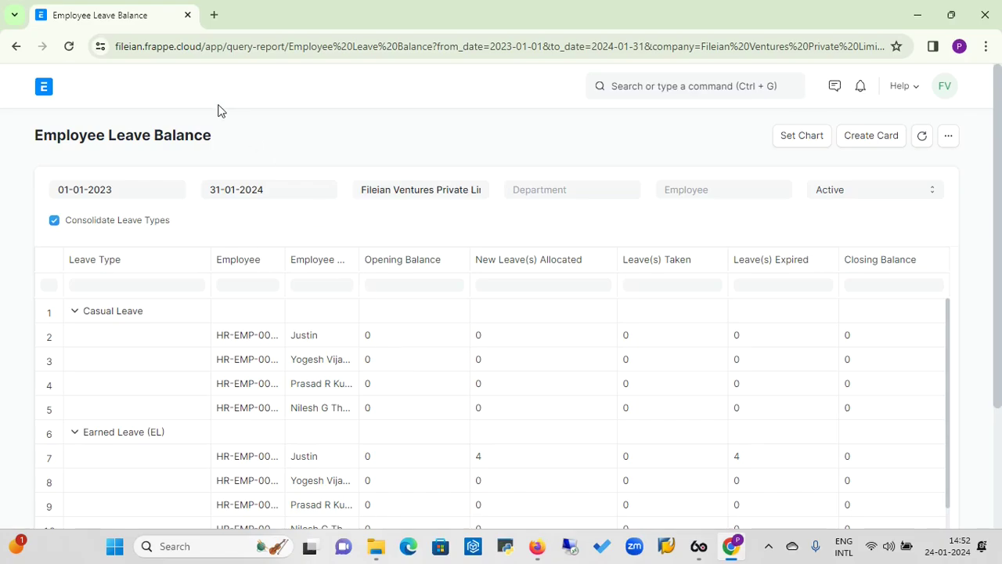
# - Search for Report and open the Report list
pyautogui.click(647, 82)
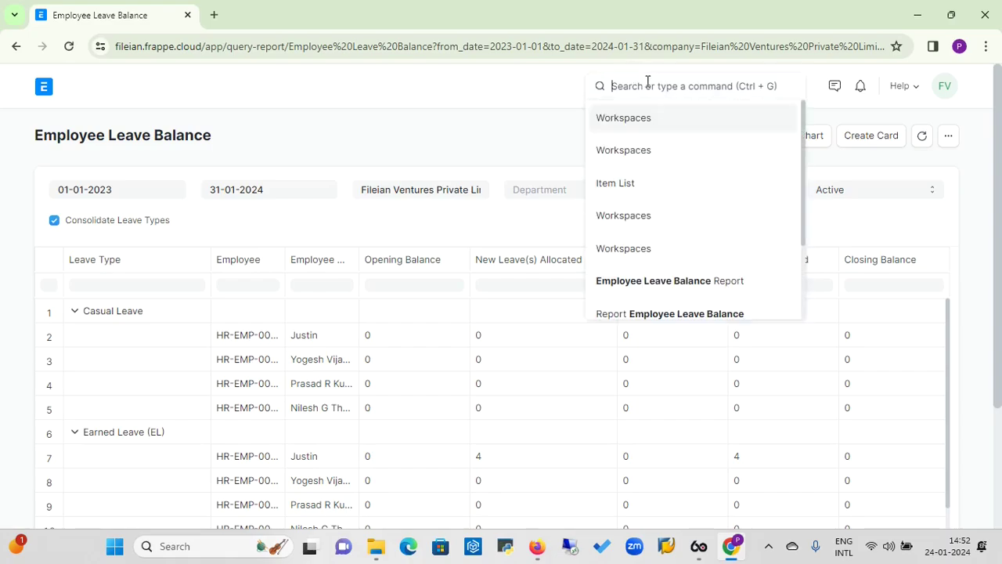
pyautogui.write('Report')
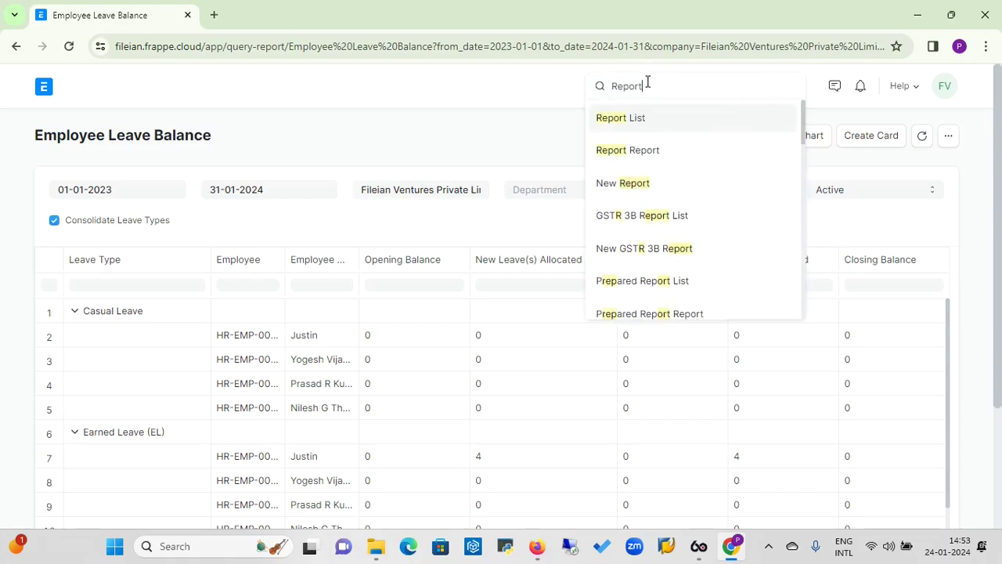
pyautogui.click(632, 119)
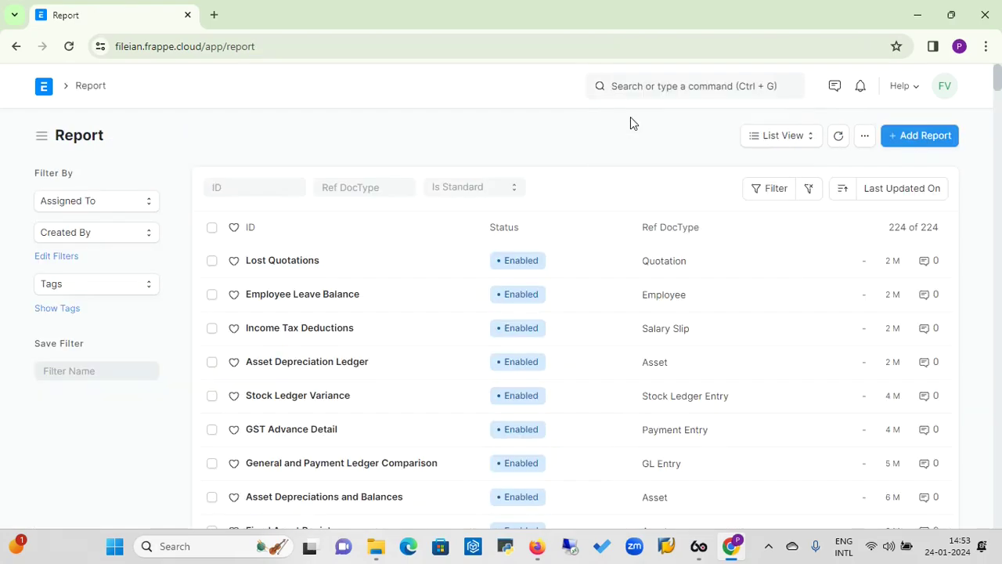
# - Open the Stock Ledger Variance report record and show its report
pyautogui.click(304, 398)
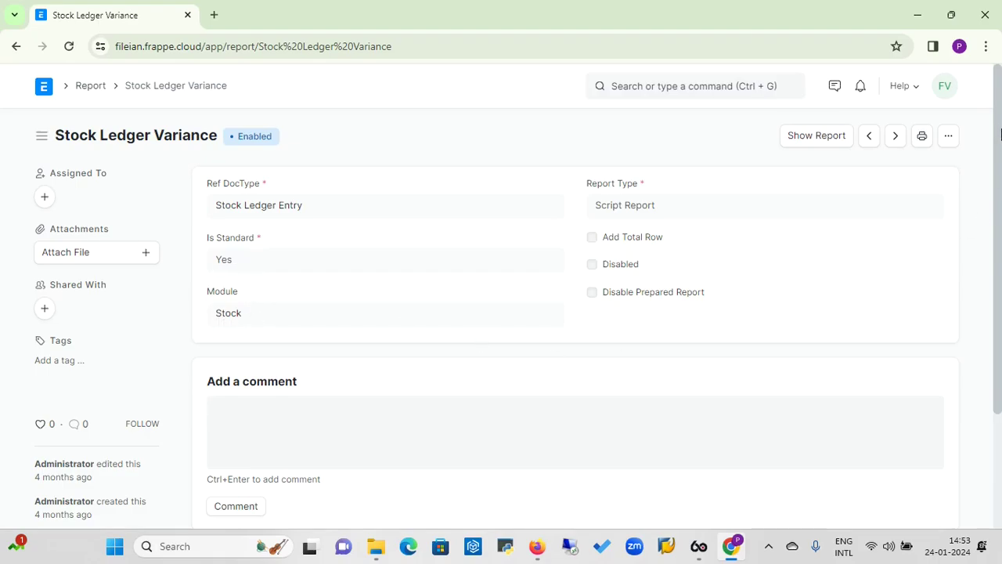
pyautogui.moveTo(997, 141)
pyautogui.mouseDown()
pyautogui.moveTo(1000, 274)
pyautogui.moveTo(999, 125)
pyautogui.mouseUp()
pyautogui.click(816, 136)
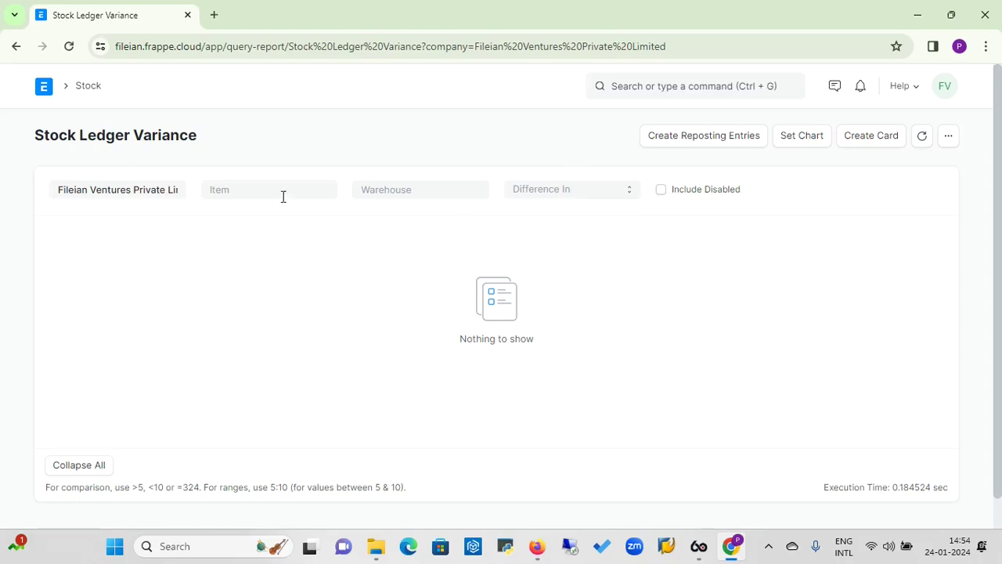
# - Change the Company filter of the Stock Ledger Variance report to Electrotech LLP
pyautogui.click(181, 188)
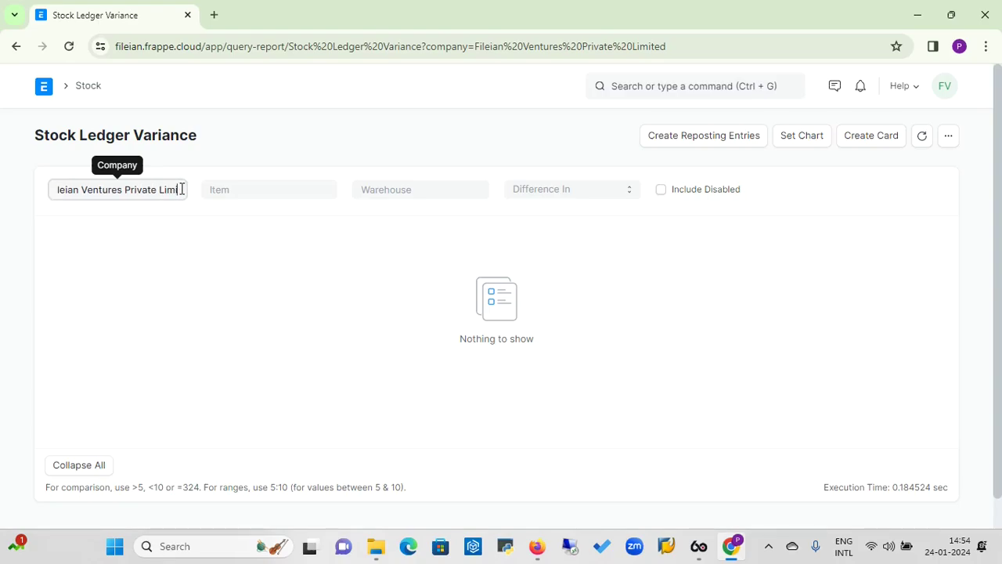
pyautogui.press('Right')
pyautogui.press('Right')
pyautogui.press('Right')
pyautogui.press('Right')
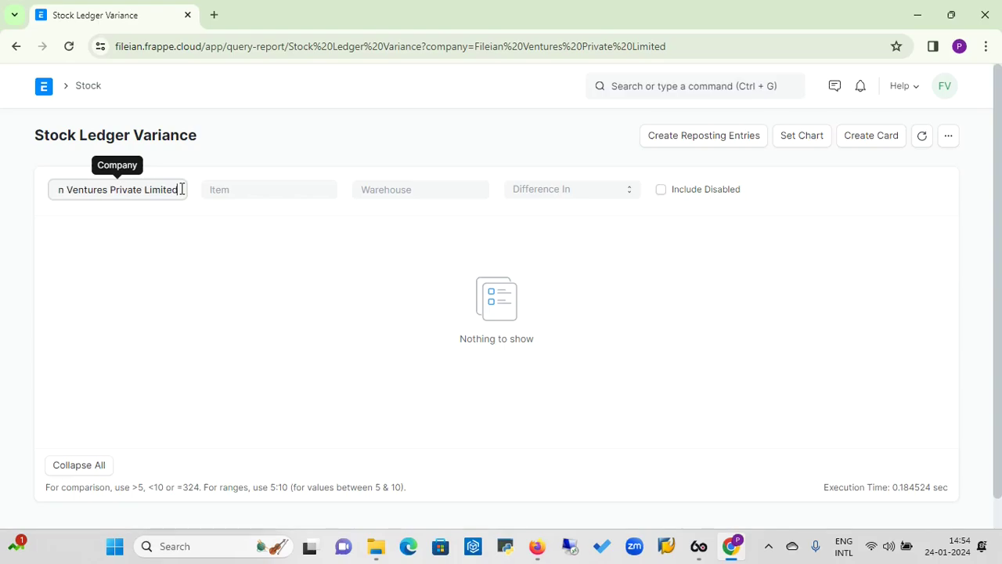
pyautogui.press('BackSpace')
pyautogui.press('BackSpace')
pyautogui.press('BackSpace')
pyautogui.press('BackSpace')
pyautogui.press('BackSpace')
pyautogui.press('BackSpace')
pyautogui.press('BackSpace')
pyautogui.press('BackSpace')
pyautogui.press('BackSpace')
pyautogui.press('BackSpace')
pyautogui.press('BackSpace')
pyautogui.press('BackSpace')
pyautogui.press('BackSpace')
pyautogui.press('BackSpace')
pyautogui.press('BackSpace')
pyautogui.press('BackSpace')
pyautogui.press('BackSpace')
pyautogui.press('BackSpace')
pyautogui.press('BackSpace')
pyautogui.press('BackSpace')
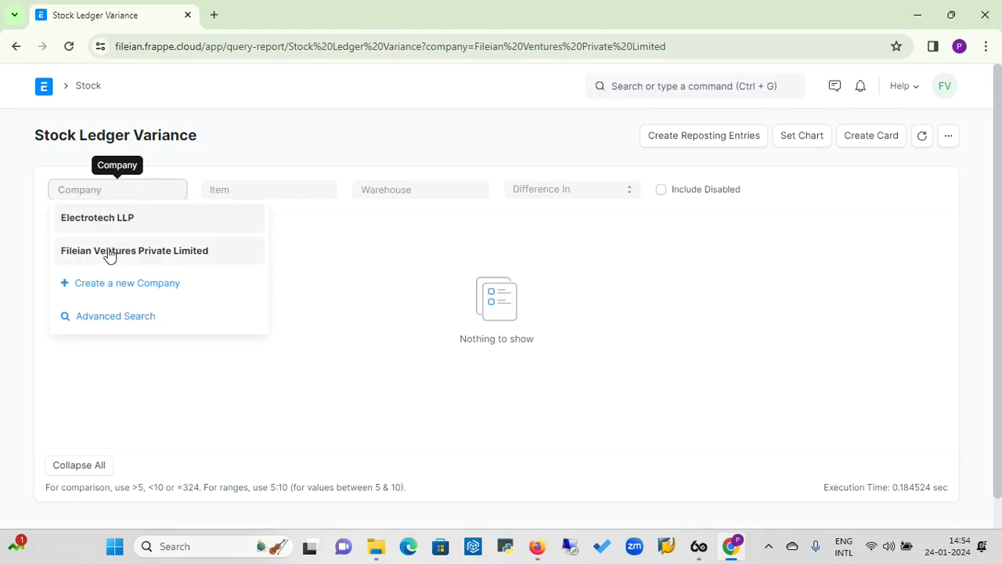
pyautogui.click(93, 216)
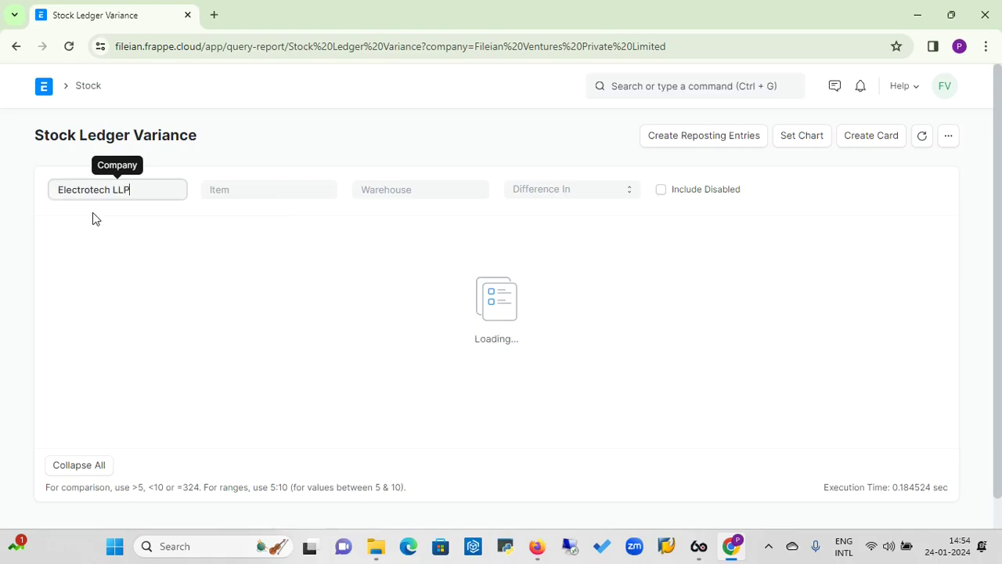
# - Try the Item filter with item 12345 (HP Laptop) and clear it again
pyautogui.click(267, 188)
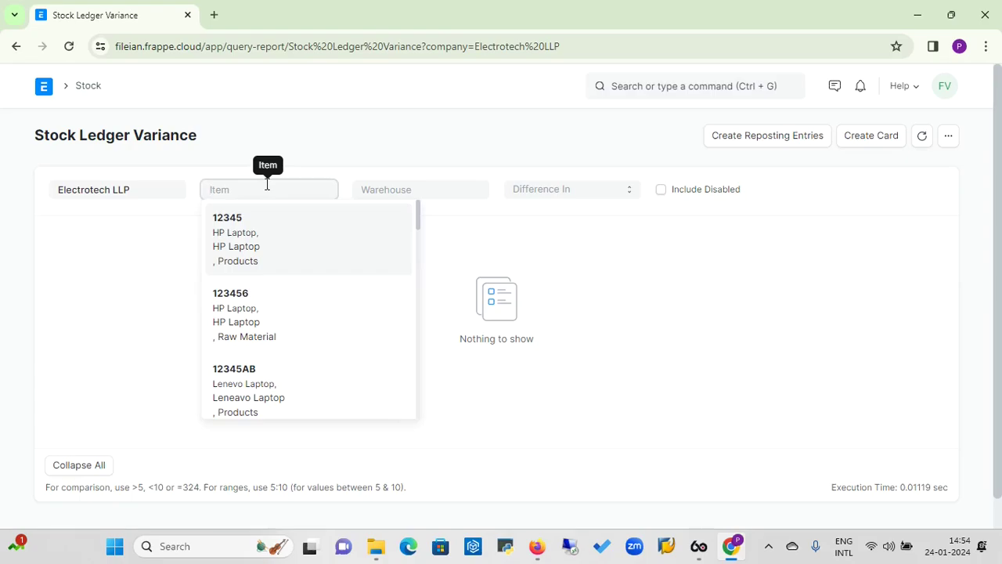
pyautogui.click(237, 233)
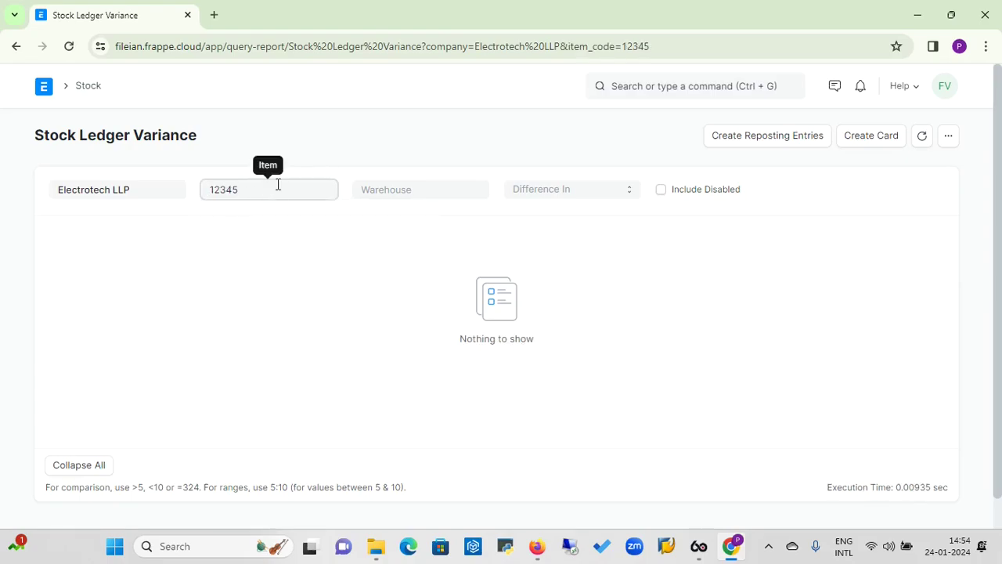
pyautogui.press('BackSpace')
pyautogui.press('BackSpace')
pyautogui.press('BackSpace')
pyautogui.press('BackSpace')
pyautogui.press('BackSpace')
# - Set the Difference In filter to Qty and the Item filter to 12345, leaving Warehouse empty
pyautogui.click(418, 191)
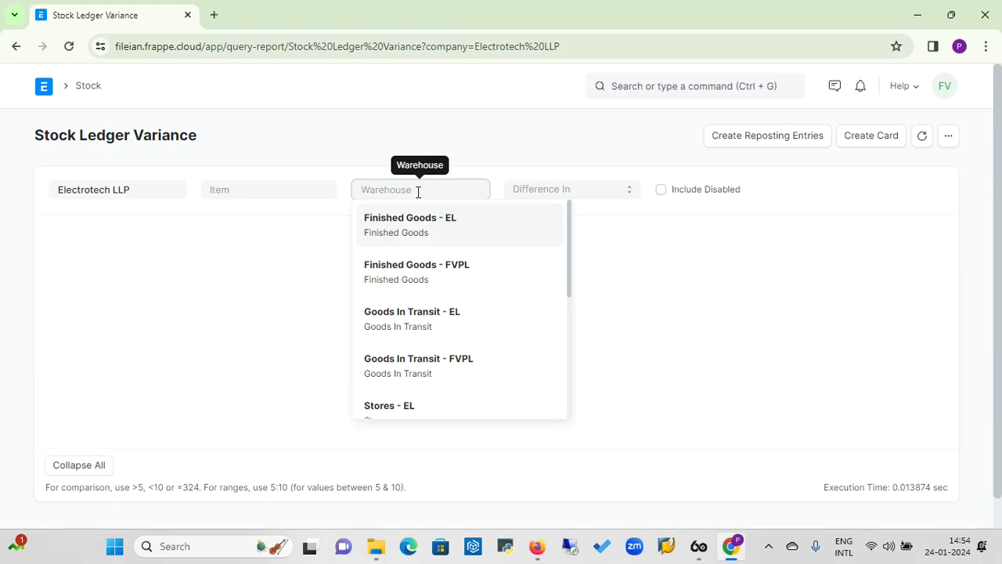
pyautogui.click(588, 190)
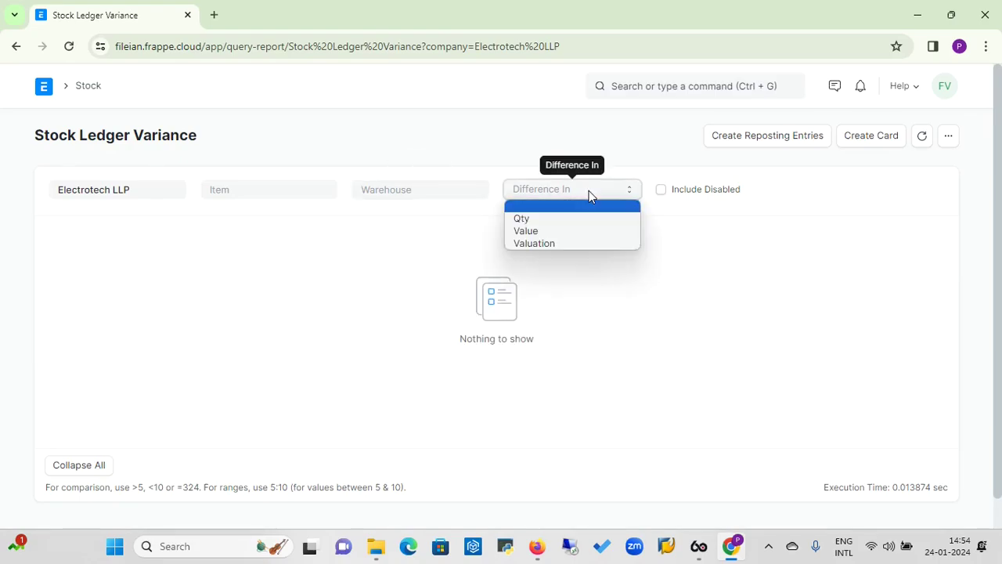
pyautogui.click(519, 223)
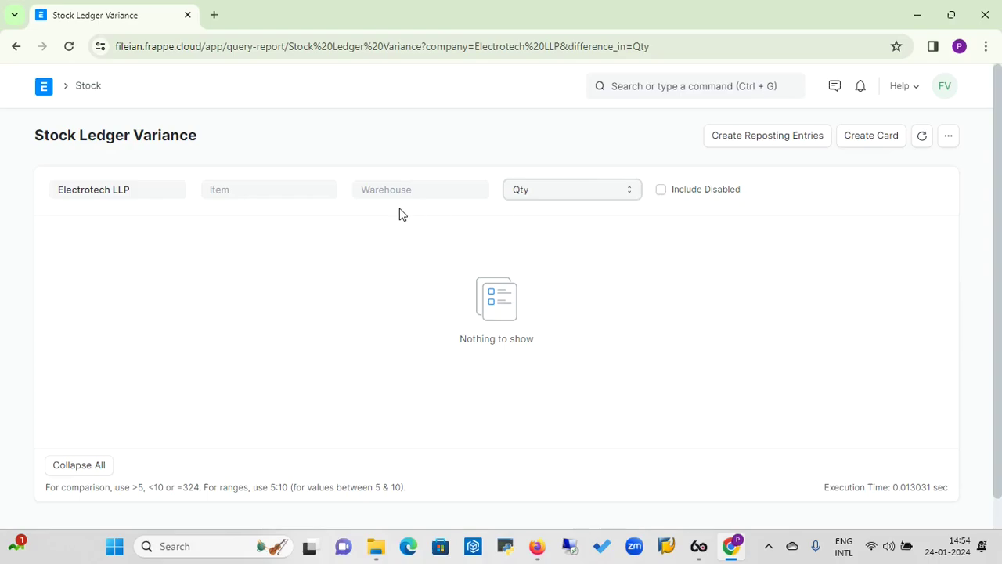
pyautogui.click(314, 192)
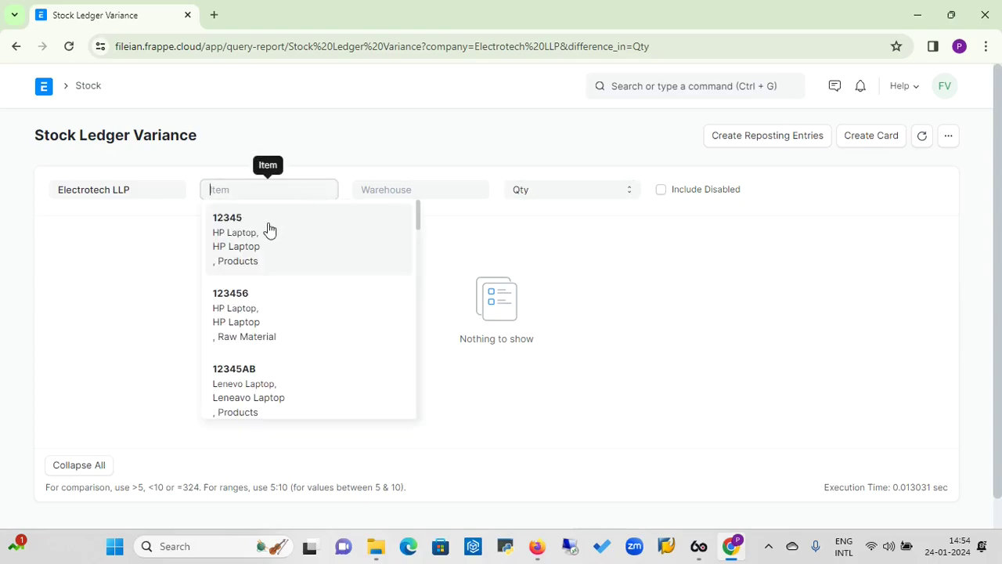
pyautogui.click(256, 234)
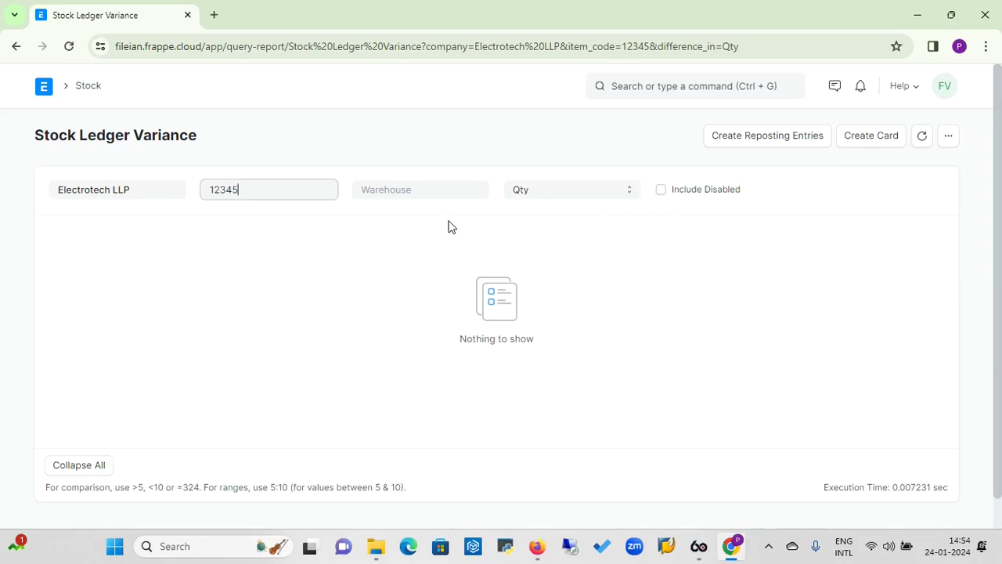
pyautogui.click(781, 146)
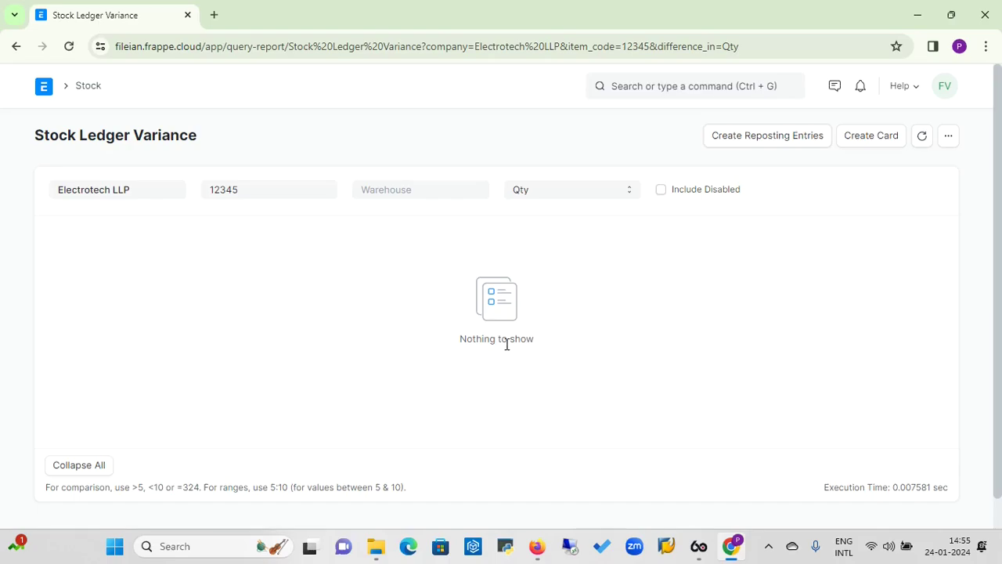
# - Set the Company filter of the Stock Ledger Variance report to Fileian Ventures Private Limited
pyautogui.click(148, 190)
pyautogui.press('BackSpace')
pyautogui.press('BackSpace')
pyautogui.press('BackSpace')
pyautogui.press('BackSpace')
pyautogui.press('BackSpace')
pyautogui.press('BackSpace')
pyautogui.press('BackSpace')
pyautogui.press('BackSpace')
pyautogui.press('BackSpace')
pyautogui.press('BackSpace')
pyautogui.press('BackSpace')
pyautogui.press('BackSpace')
pyautogui.press('BackSpace')
pyautogui.press('BackSpace')
pyautogui.press('BackSpace')
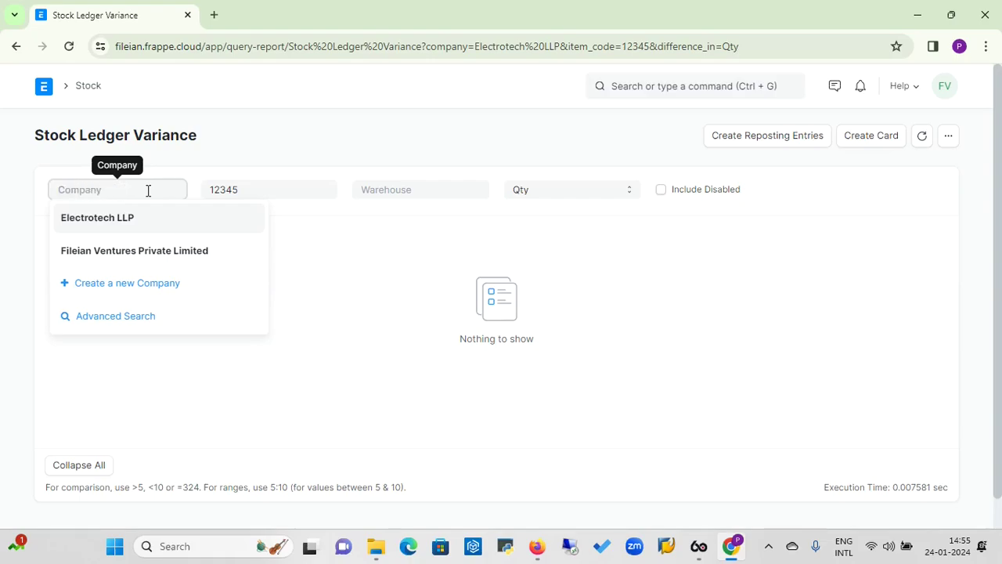
pyautogui.click(142, 261)
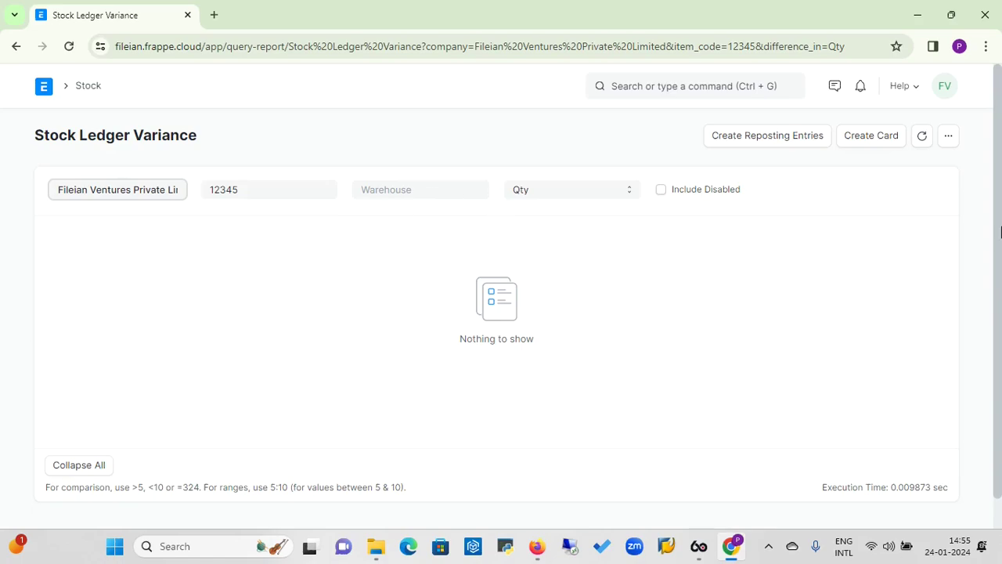
# - Show the additional actions available for the Stock Ledger Variance report
pyautogui.click(949, 139)
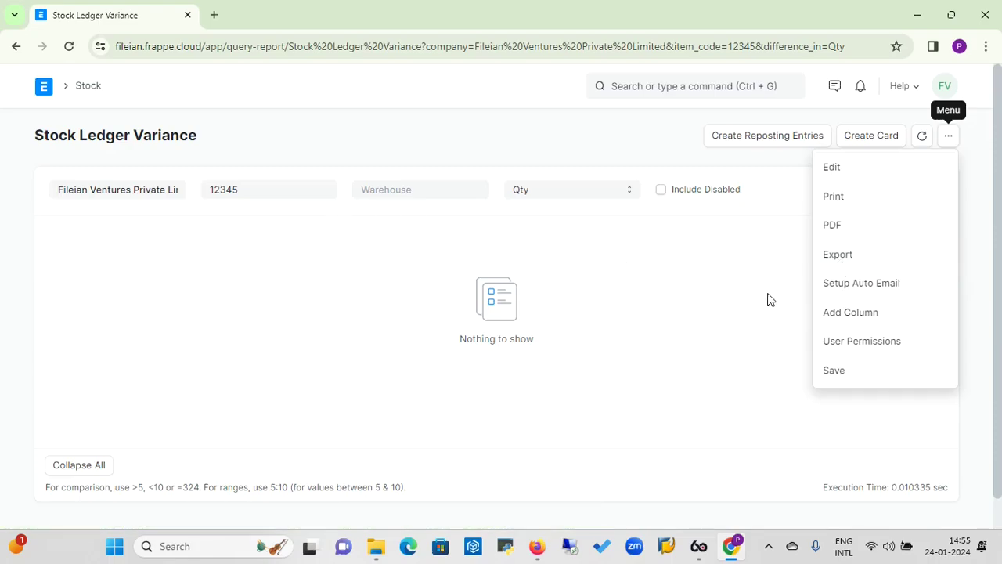
# - Open the Item report and switch it to the list view
pyautogui.click(674, 83)
pyautogui.write('Item')
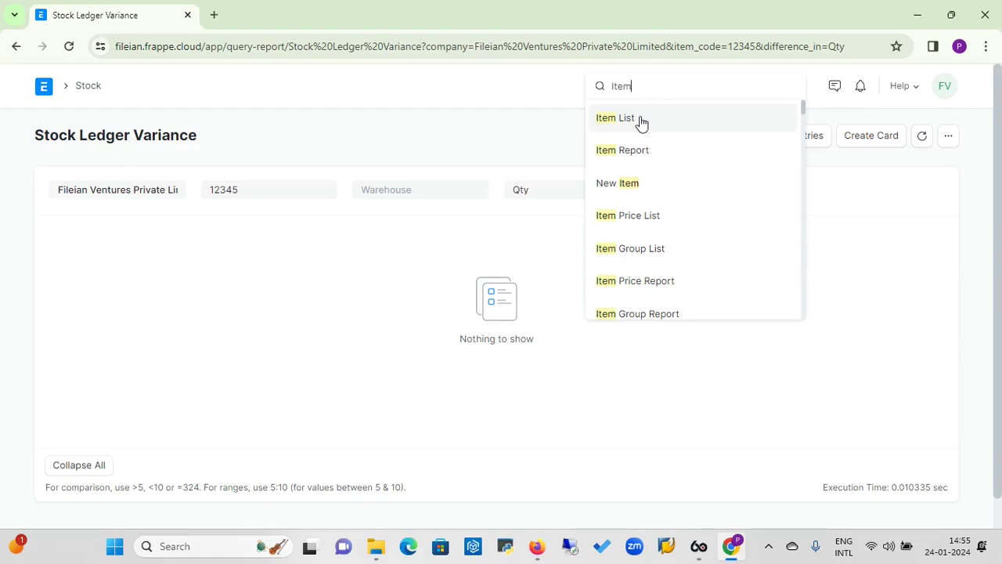
pyautogui.click(637, 161)
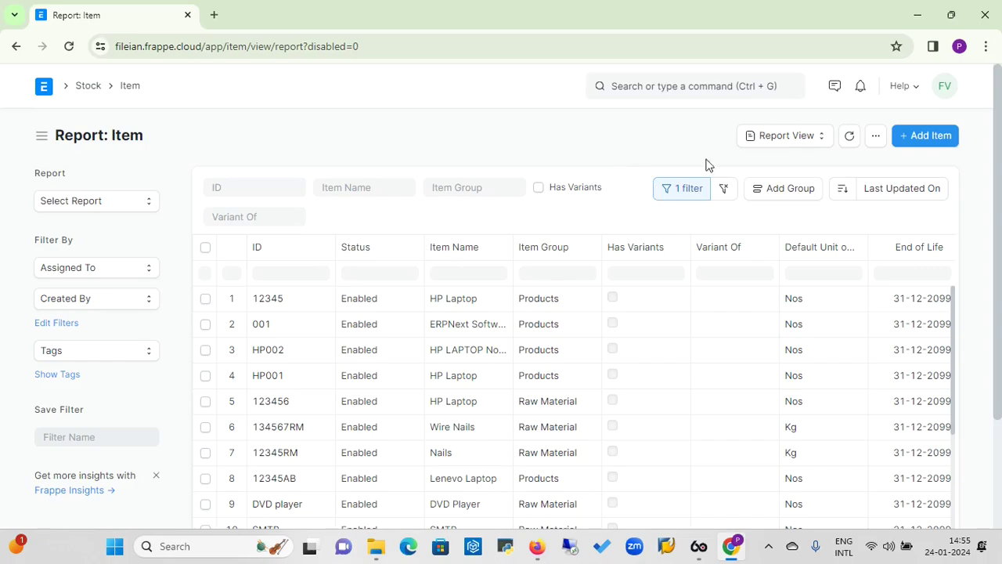
pyautogui.click(772, 137)
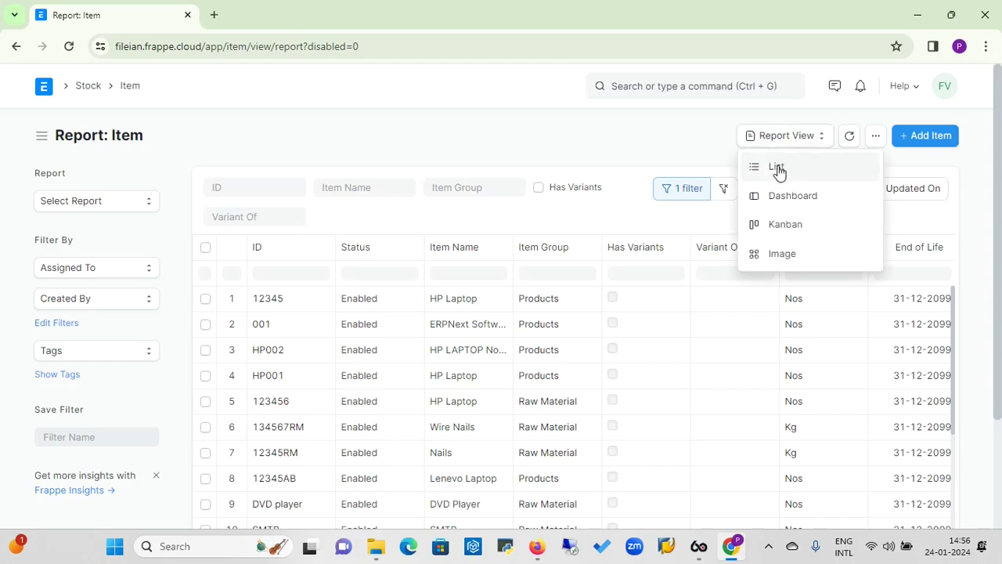
pyautogui.click(776, 168)
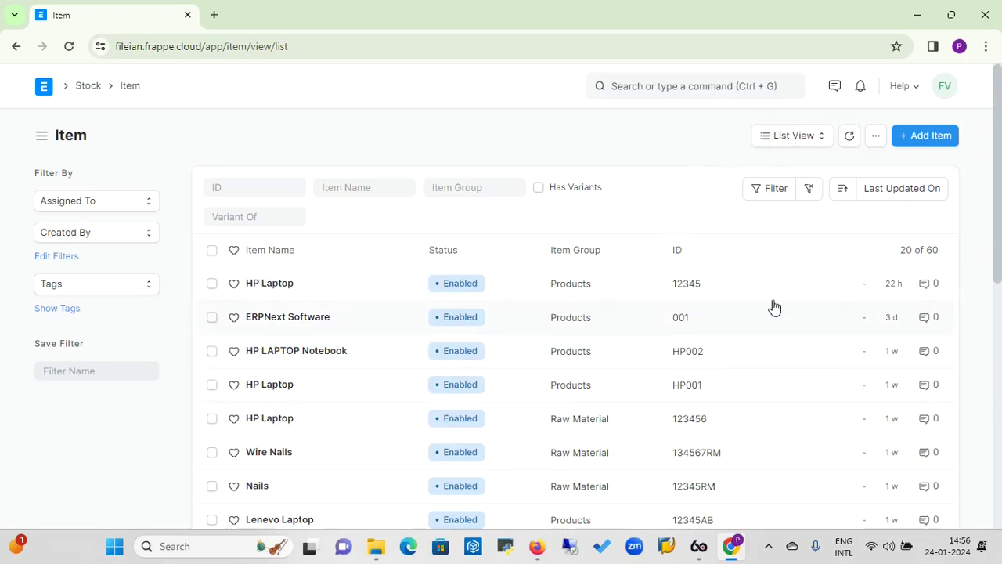
# - Open form customization for Item and examine the field types and mandatory settings in the Fields table
pyautogui.click(877, 137)
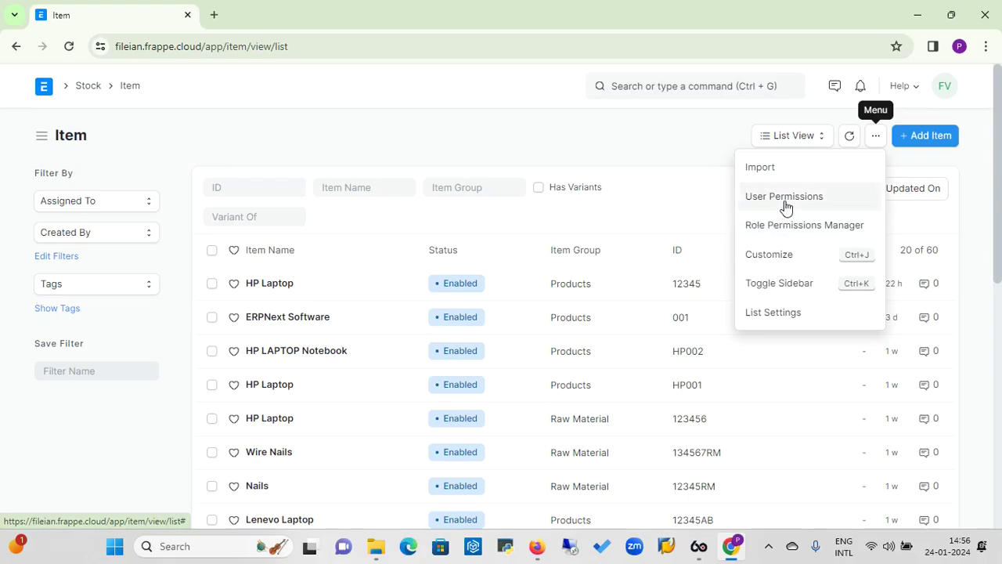
pyautogui.click(767, 256)
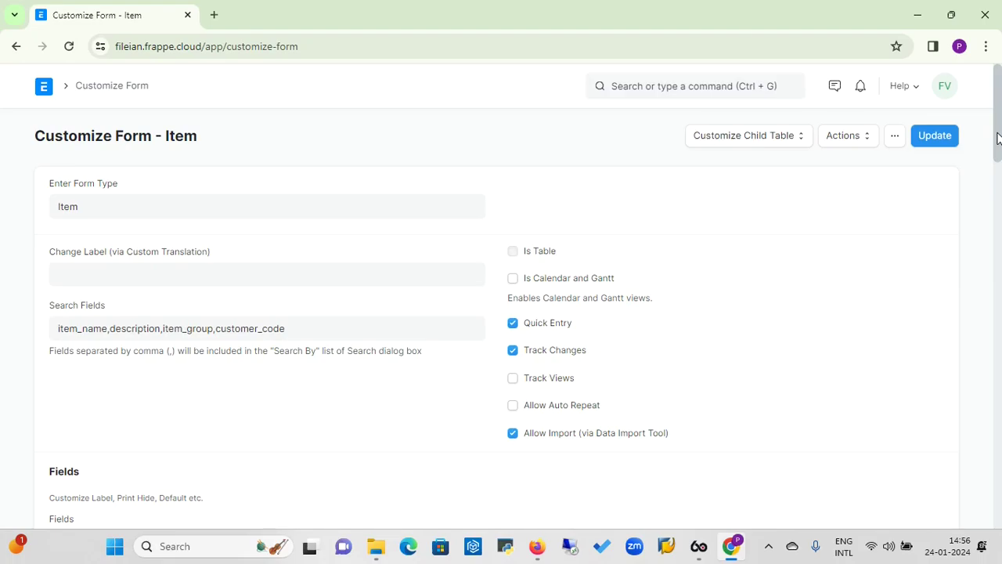
pyautogui.moveTo(996, 137); pyautogui.dragTo(989, 217)
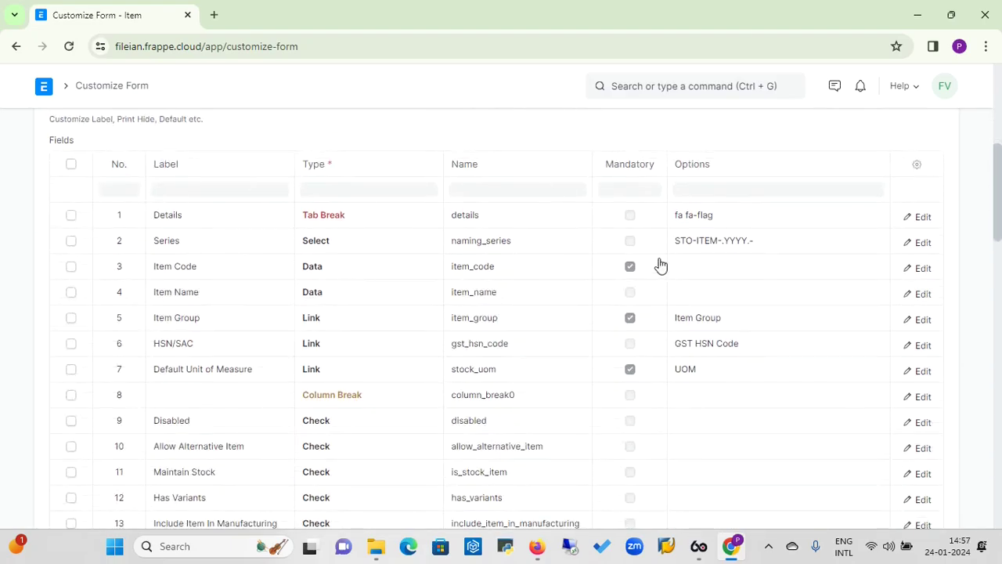
pyautogui.click(629, 260)
pyautogui.click(629, 260)
pyautogui.click(999, 117)
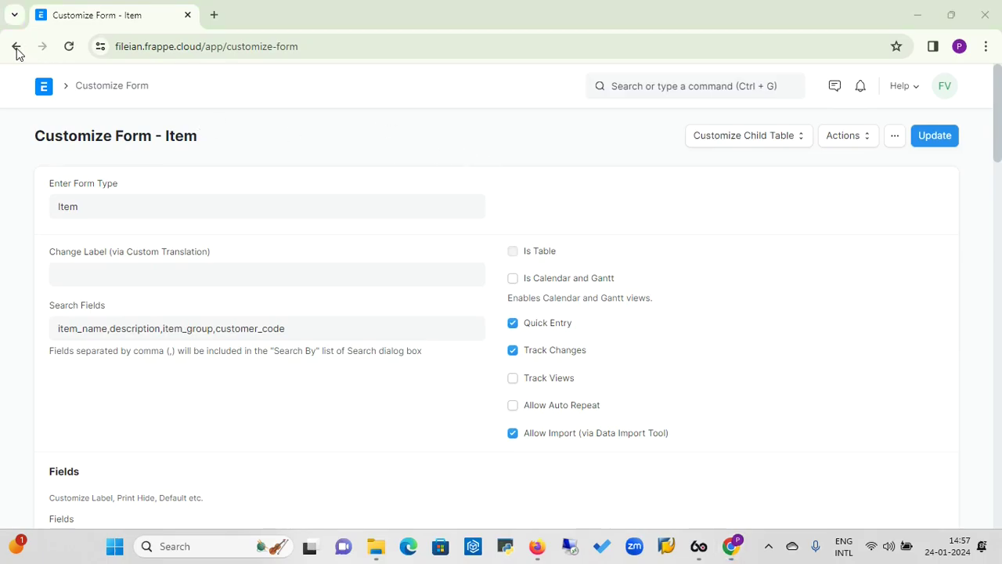
# - Search for Item and open the Item Report
pyautogui.click(644, 82)
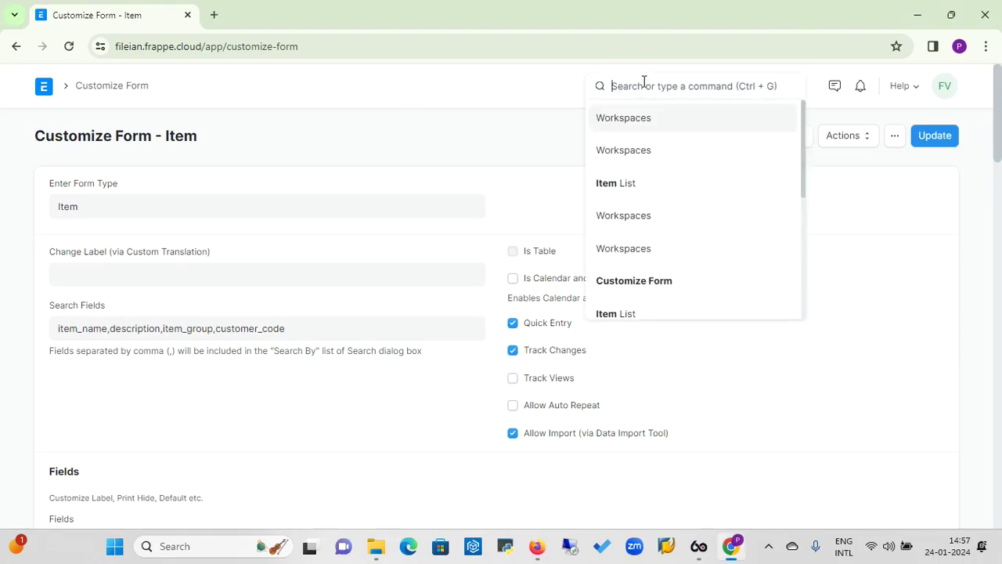
pyautogui.write('Item')
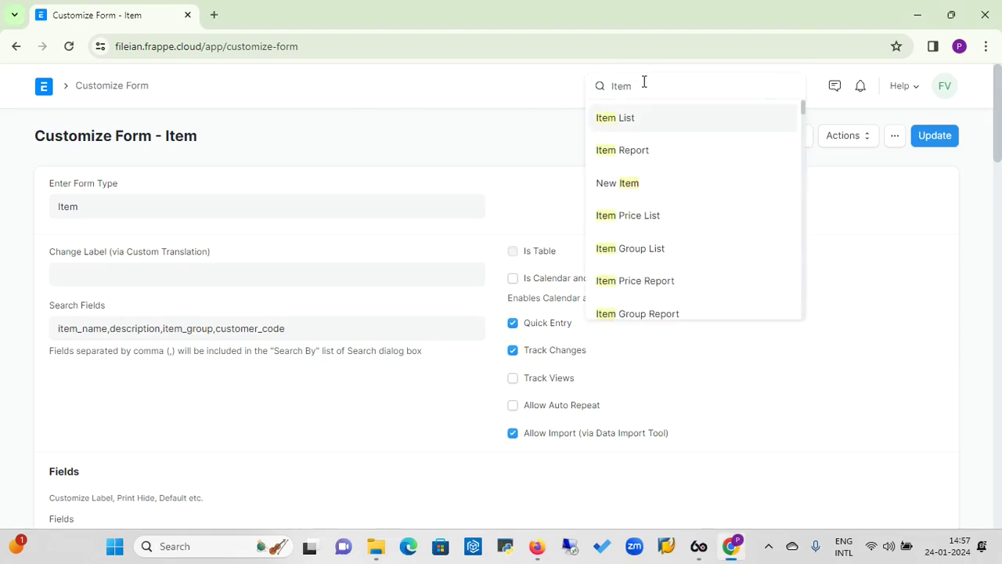
pyautogui.click(619, 150)
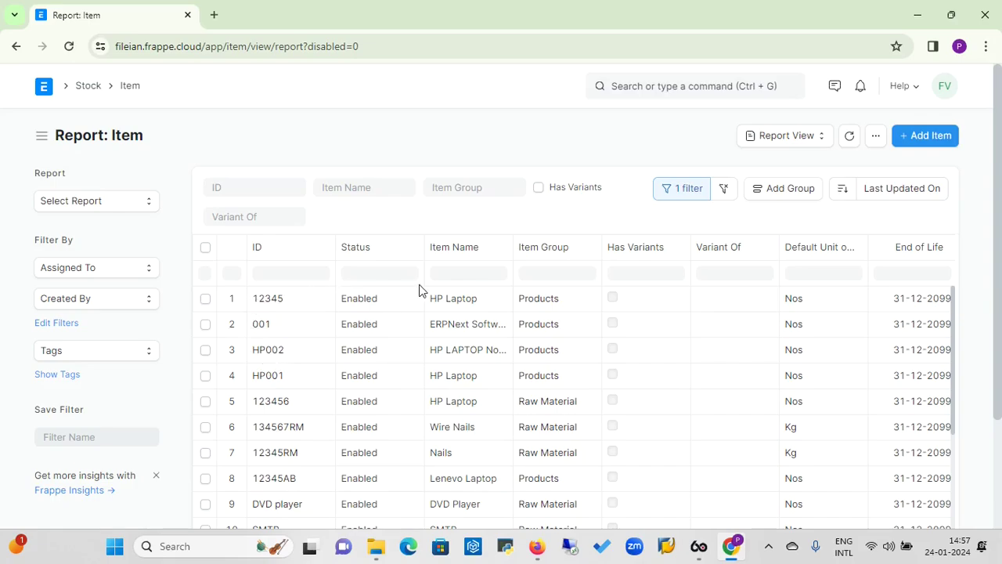
# - Try the Item report's export options with file type Excel and all rows, and close the dialog without downloading
pyautogui.click(874, 148)
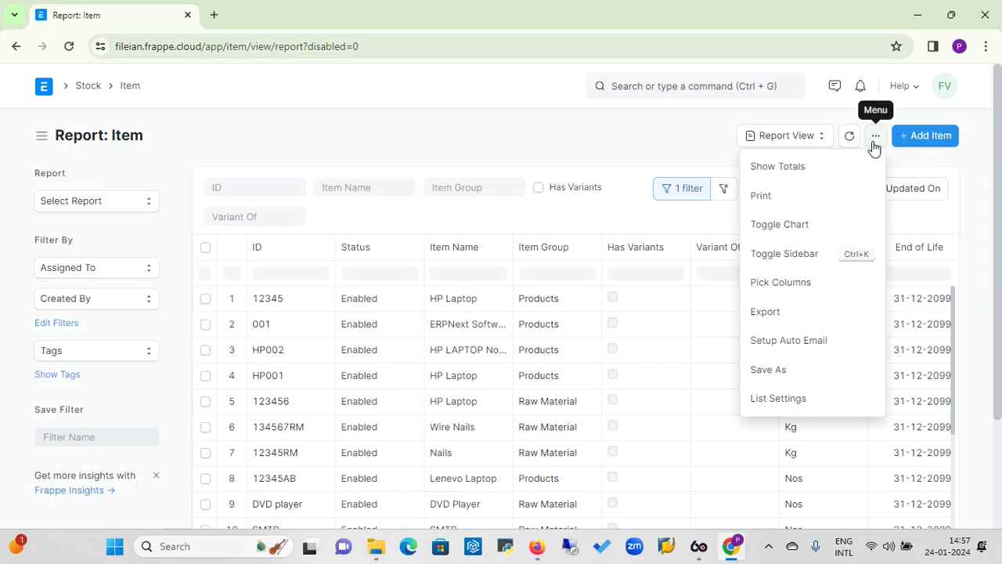
pyautogui.click(765, 313)
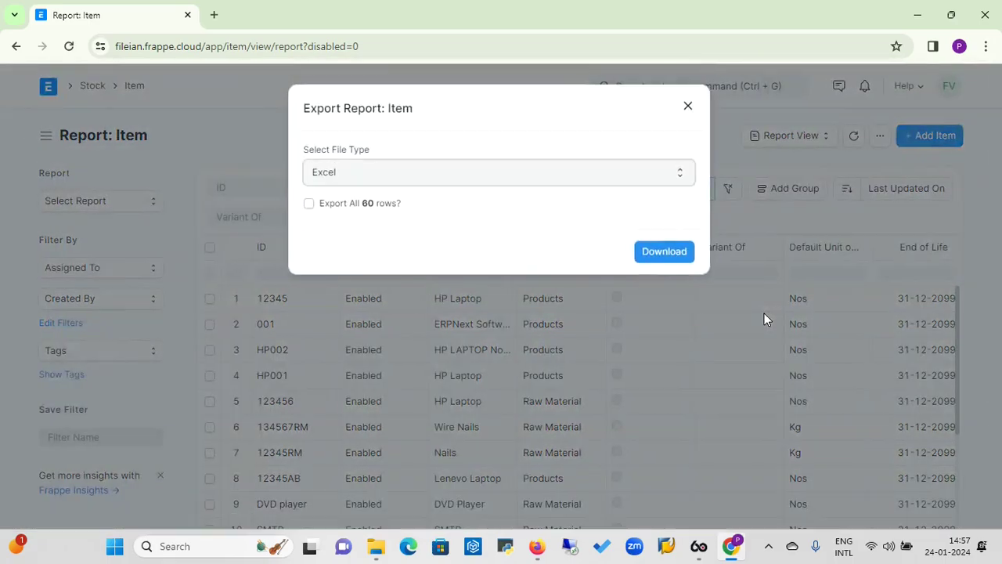
pyautogui.click(433, 174)
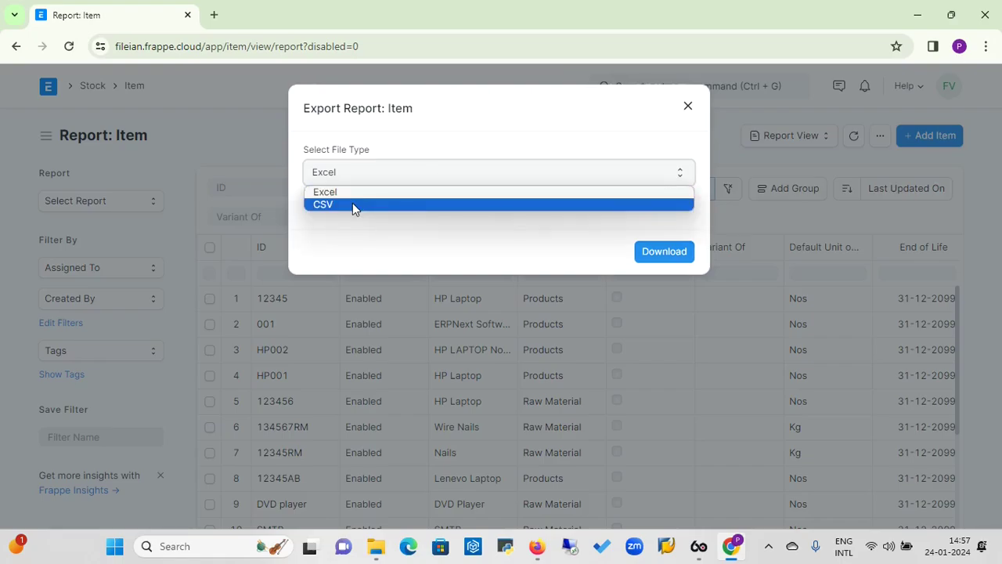
pyautogui.click(405, 180)
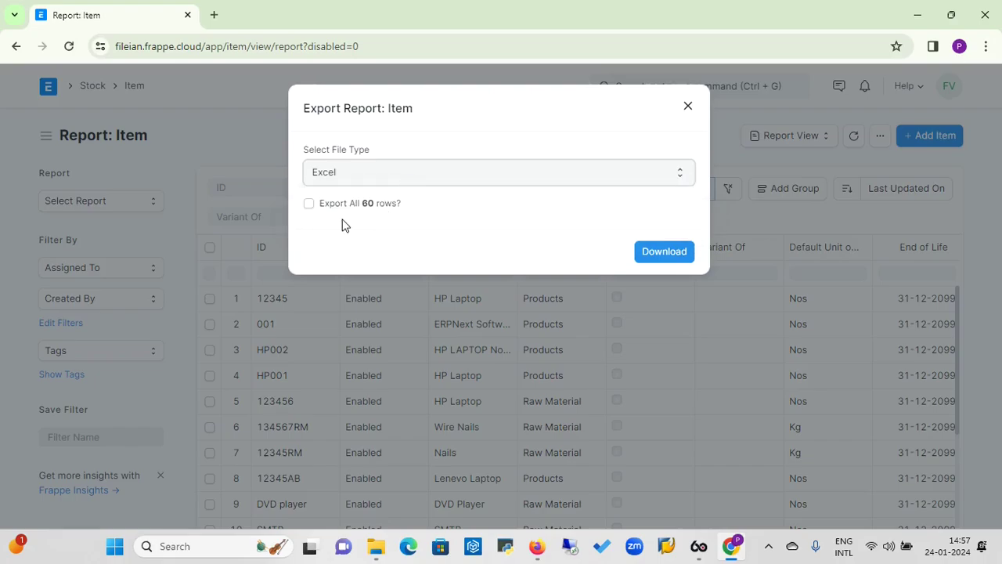
pyautogui.click(309, 203)
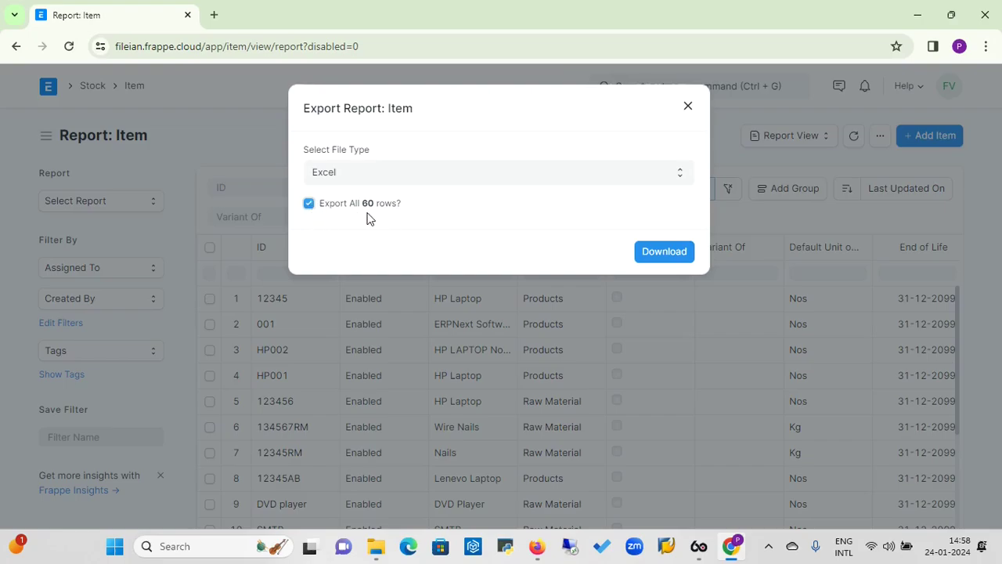
pyautogui.click(688, 109)
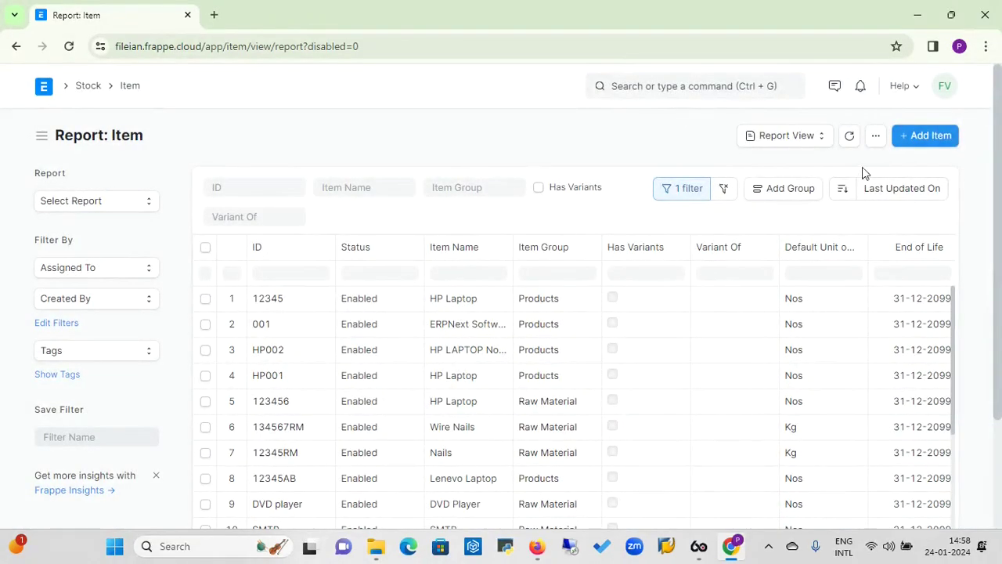
# - Try selecting the Allow Sales, Item Code and Allow Purchase columns for the Item report, clear them and dismiss the column selection
pyautogui.click(876, 137)
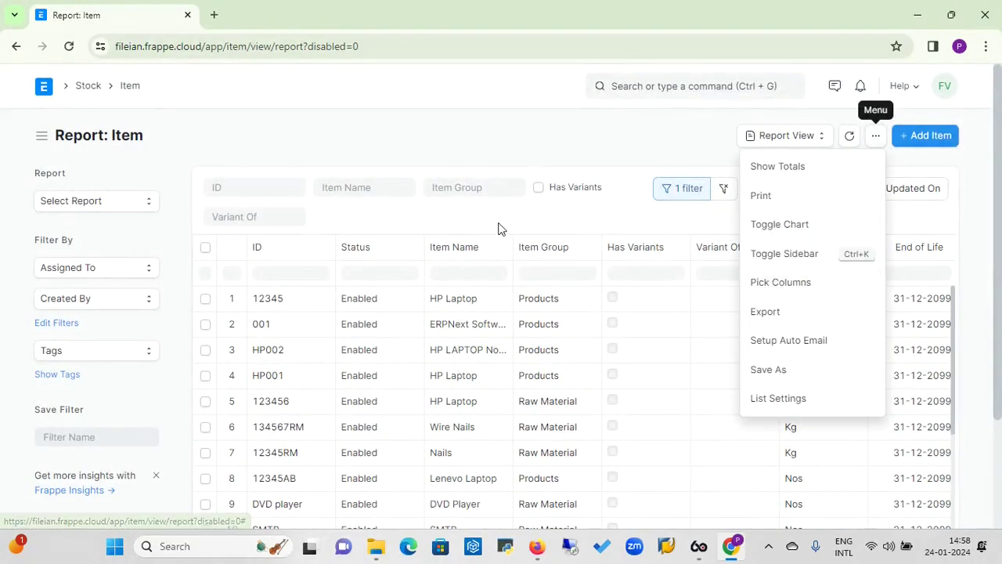
pyautogui.click(534, 226)
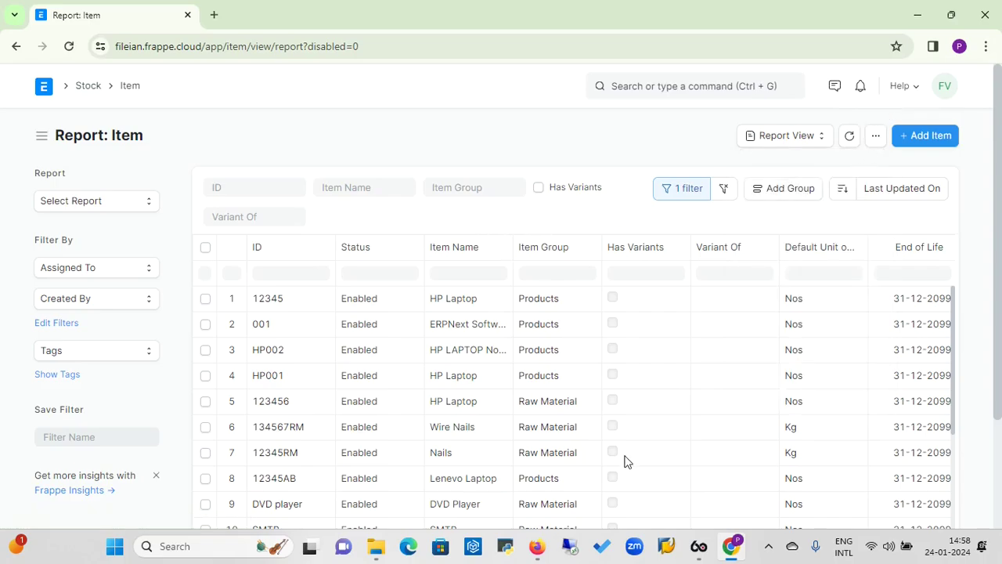
pyautogui.click(877, 137)
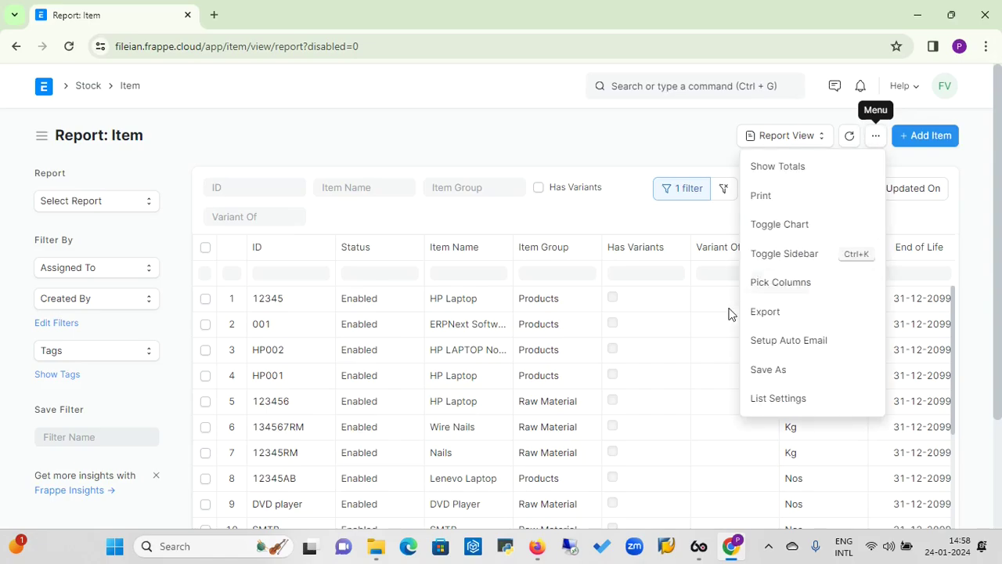
pyautogui.click(795, 287)
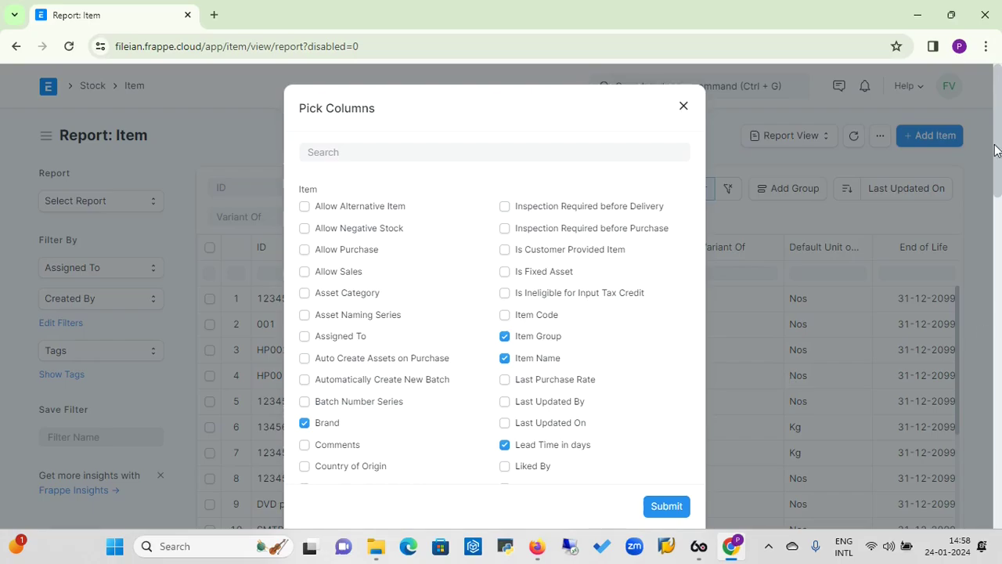
pyautogui.moveTo(995, 145)
pyautogui.mouseDown()
pyautogui.moveTo(996, 184)
pyautogui.moveTo(995, 147)
pyautogui.mouseUp()
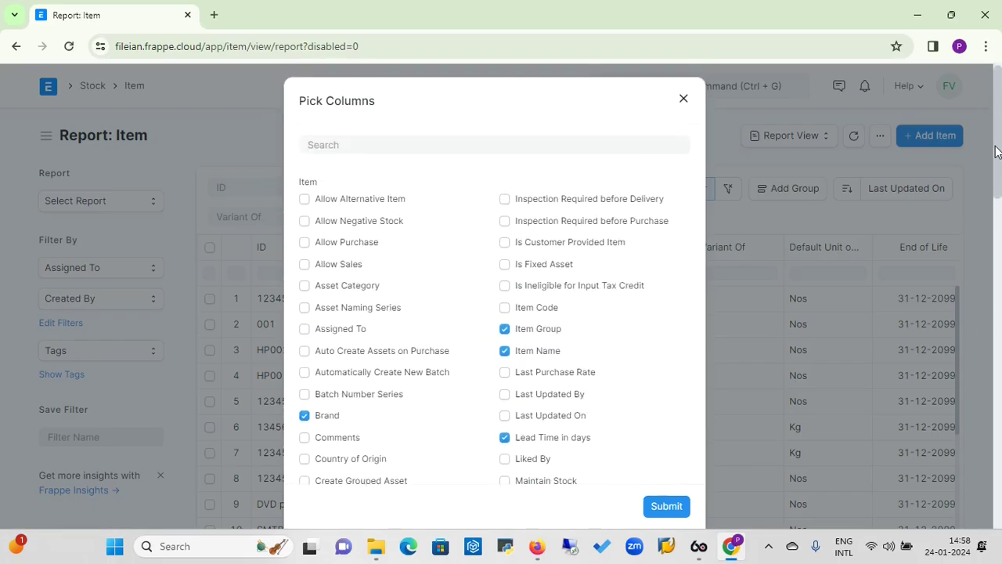
pyautogui.click(303, 266)
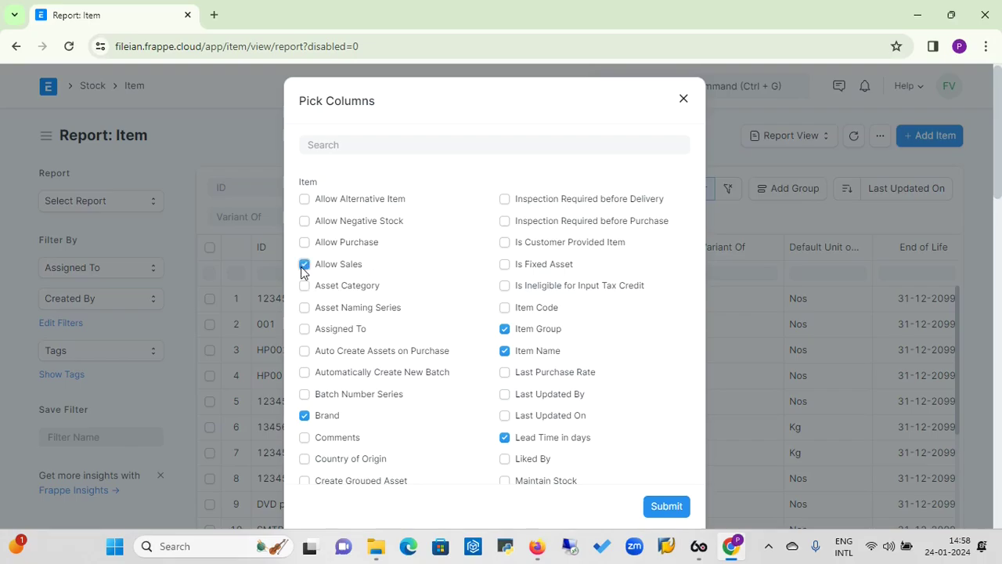
pyautogui.click(504, 307)
pyautogui.click(305, 266)
pyautogui.click(304, 266)
pyautogui.click(304, 242)
pyautogui.click(304, 243)
pyautogui.click(305, 266)
pyautogui.click(504, 311)
pyautogui.click(684, 100)
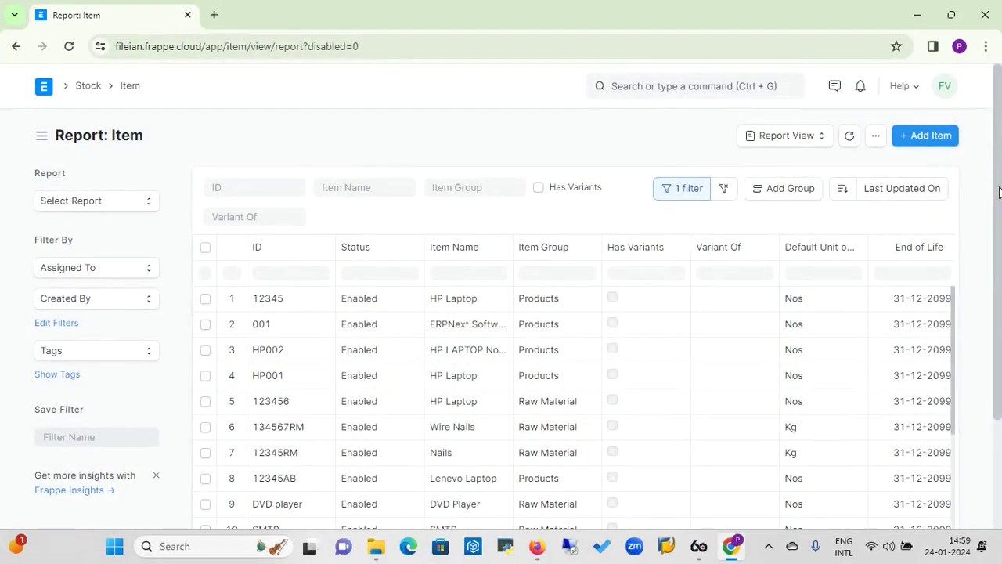
# - Search for Report, open the Report List and look through the available reports
pyautogui.click(675, 86)
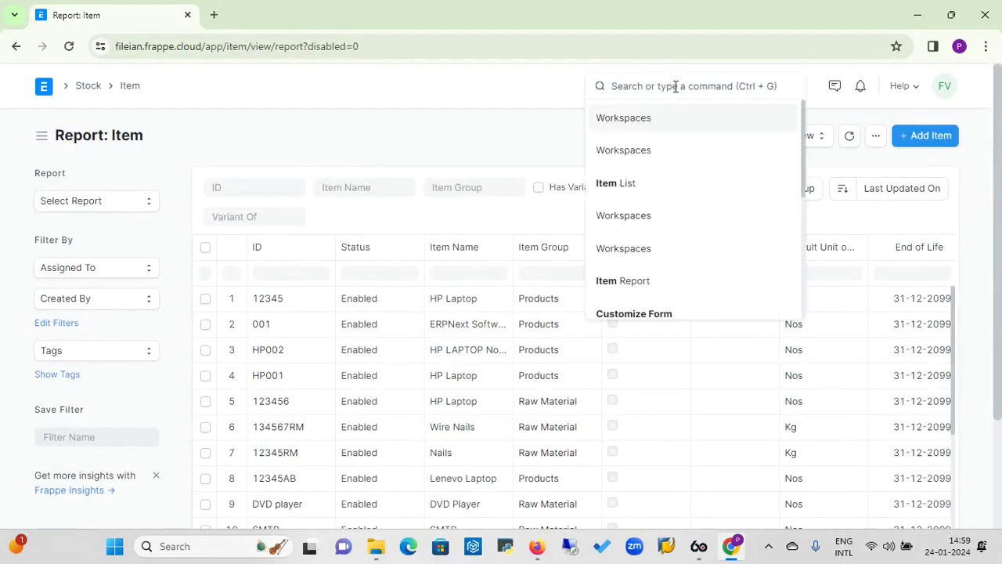
pyautogui.write('REport')
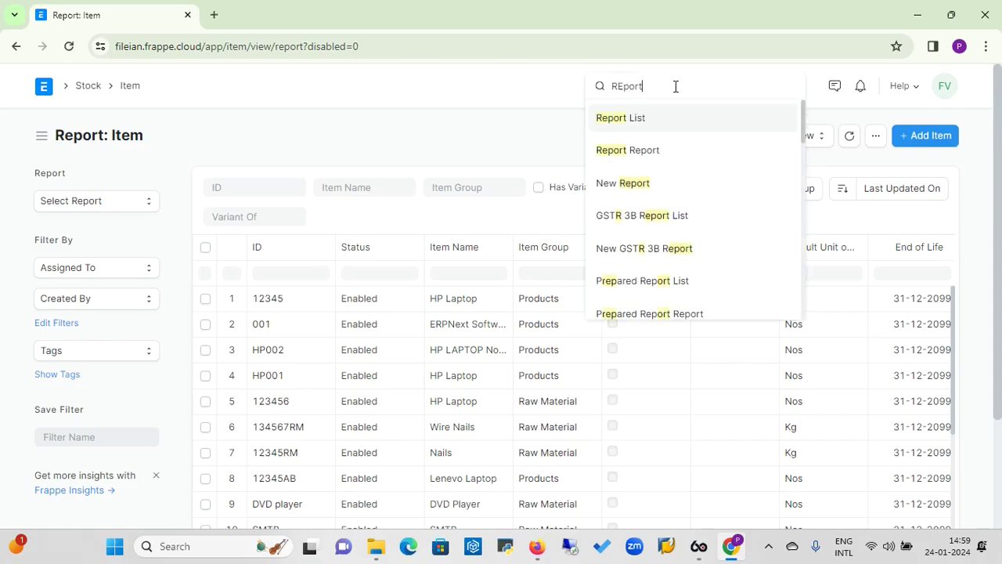
pyautogui.click(637, 122)
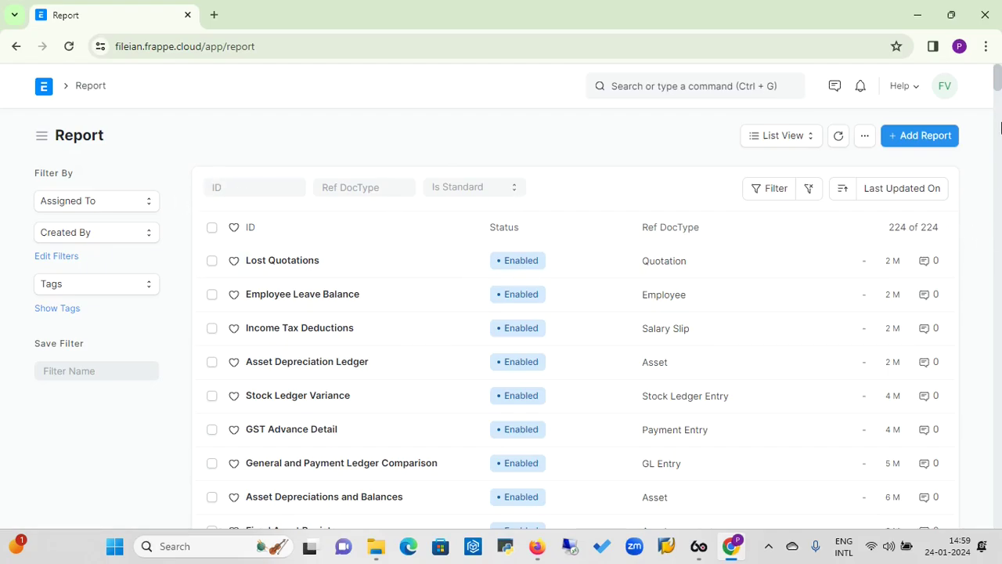
pyautogui.scroll(-5, 996, 84)
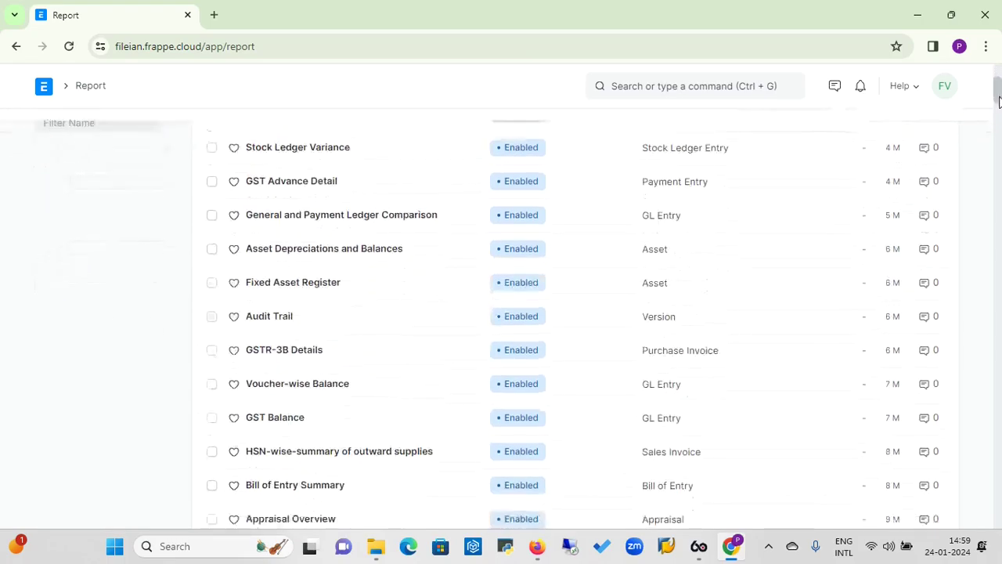
pyautogui.scroll(5, 995, 84)
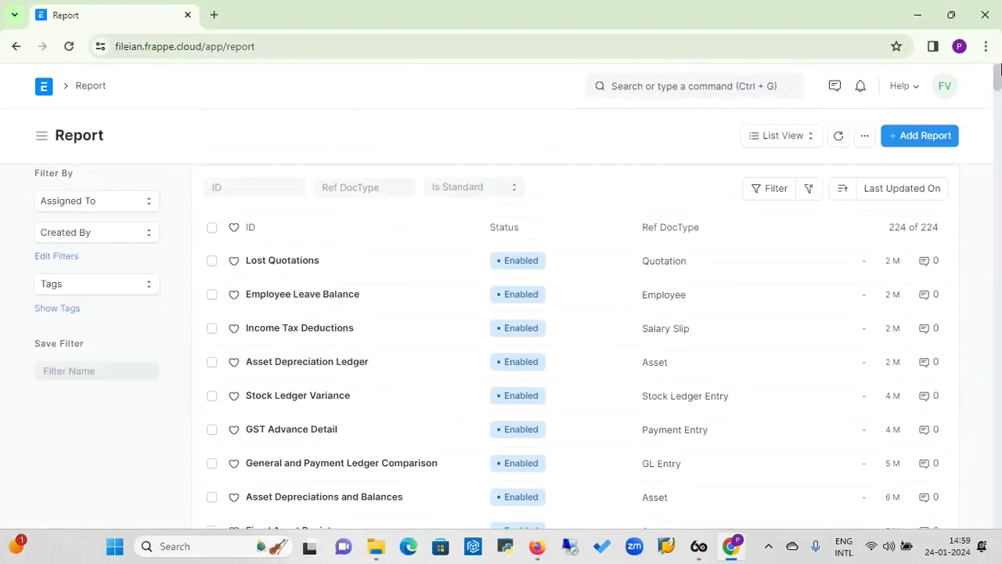
# - Check the additional actions of the Report list and switch it to the report view
pyautogui.click(863, 139)
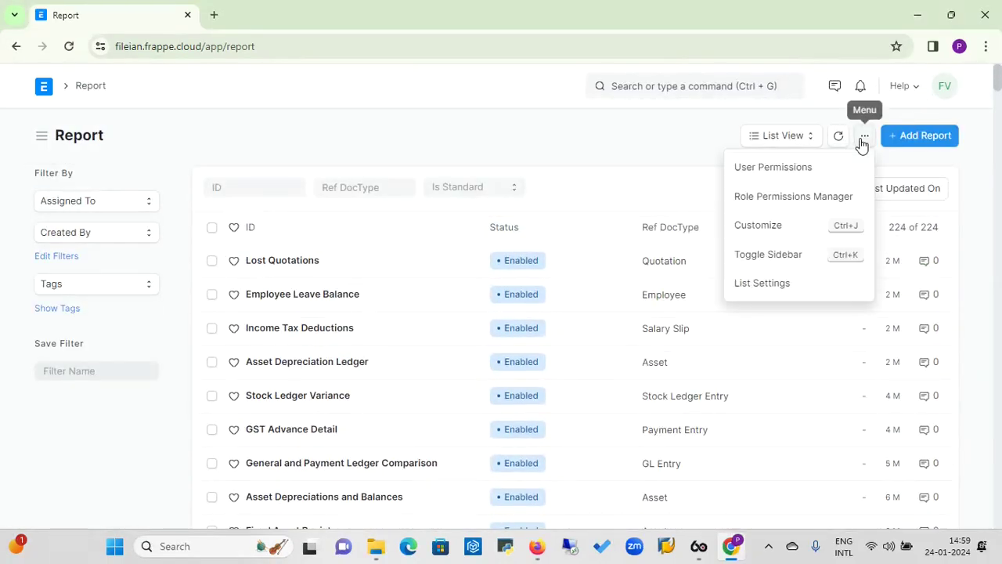
pyautogui.click(980, 264)
pyautogui.click(812, 146)
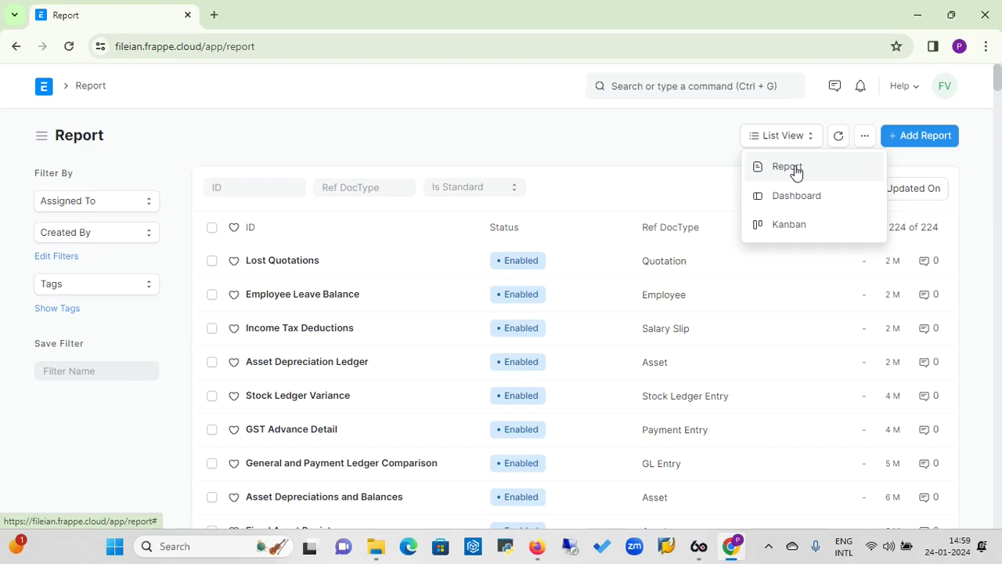
pyautogui.click(795, 167)
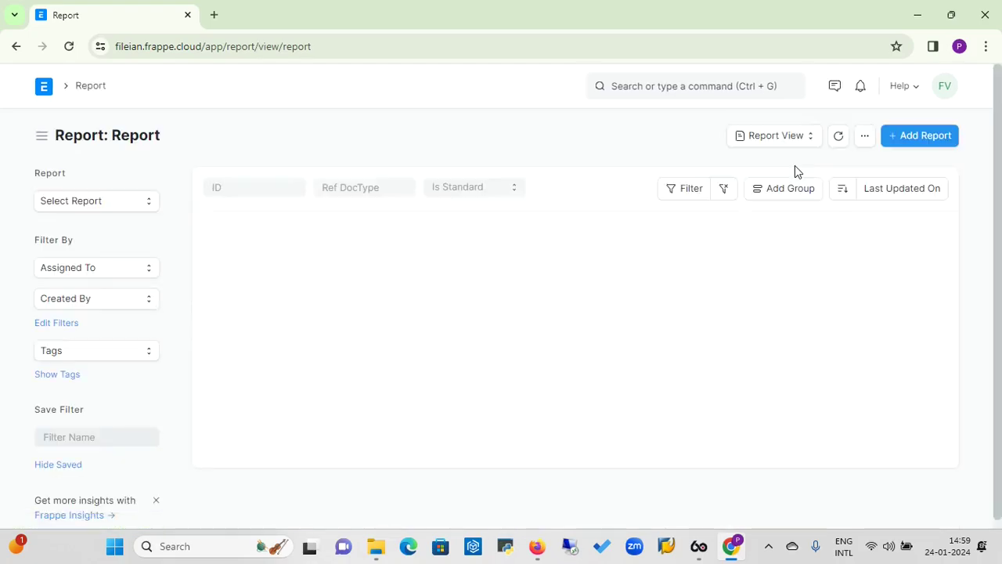
# - Check the Report report's export options, close them without downloading and switch back to the list view
pyautogui.click(868, 139)
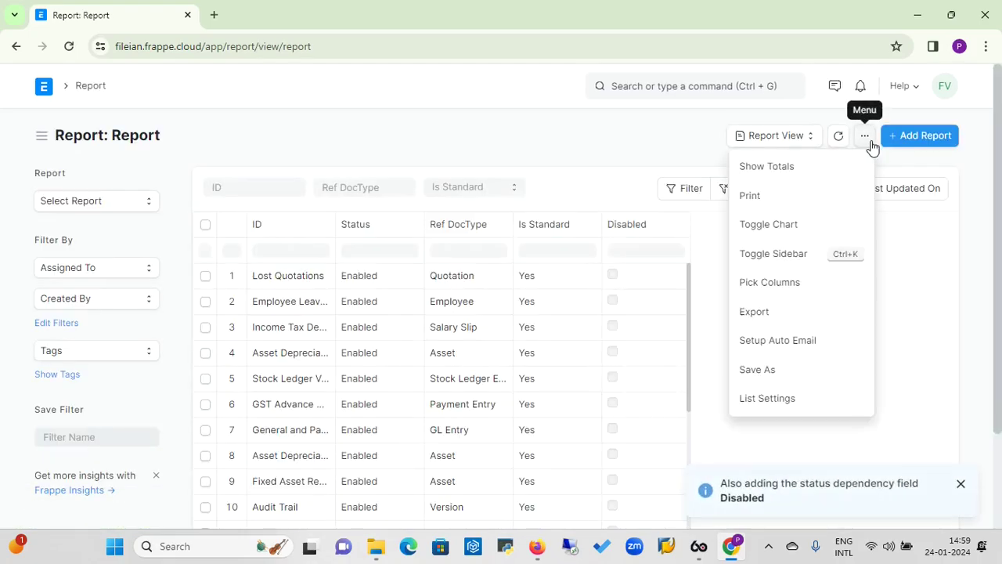
pyautogui.click(757, 317)
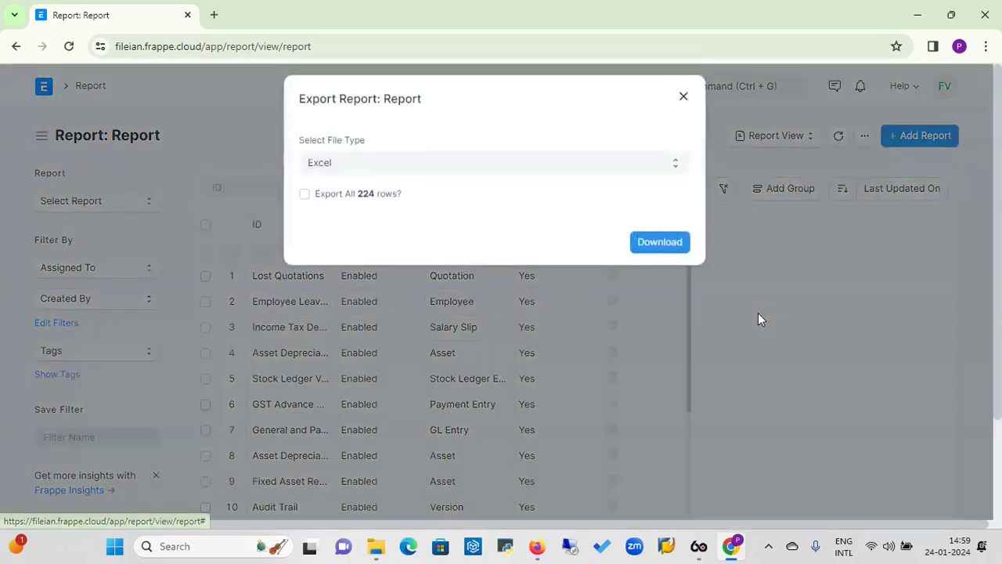
pyautogui.click(309, 205)
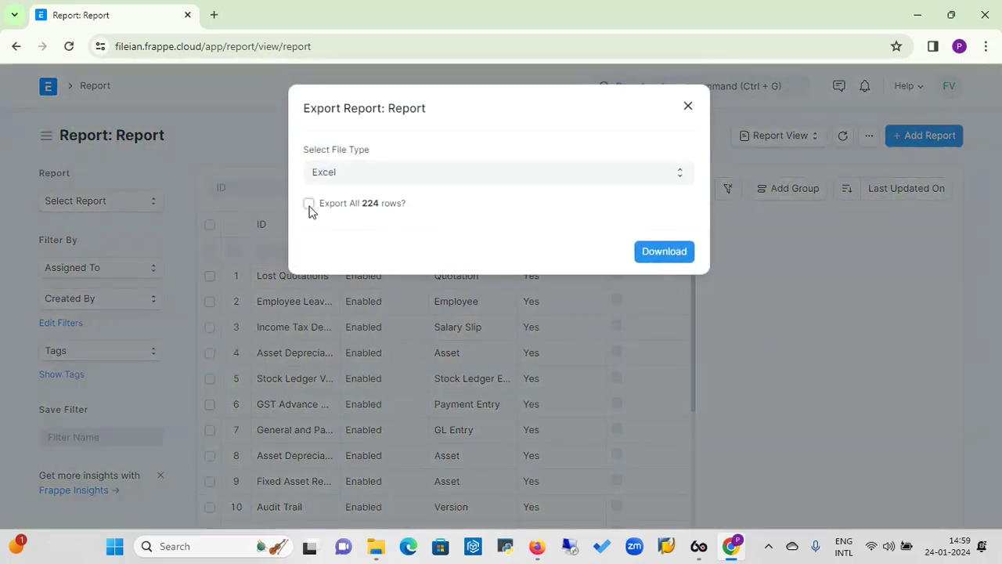
pyautogui.click(688, 108)
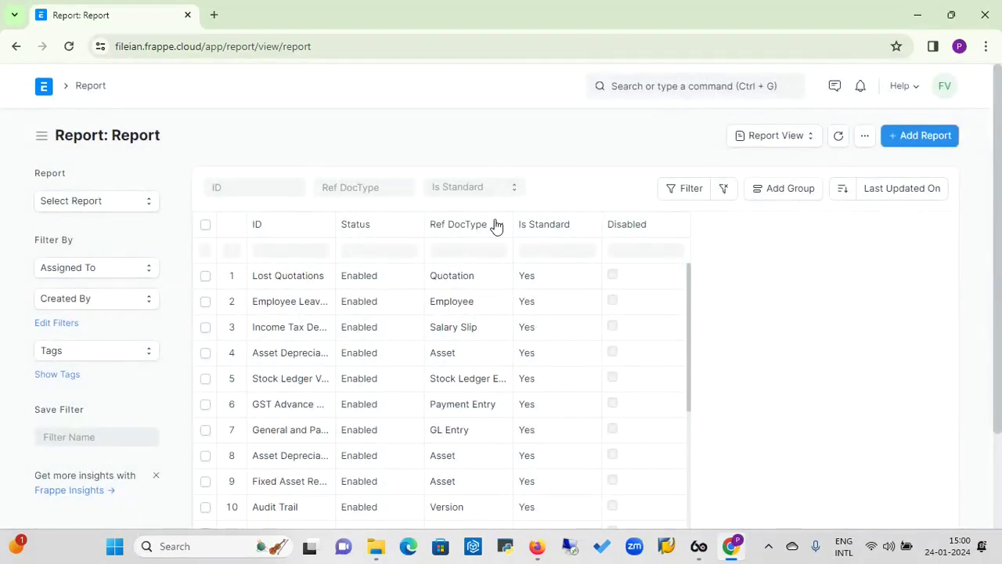
pyautogui.click(814, 144)
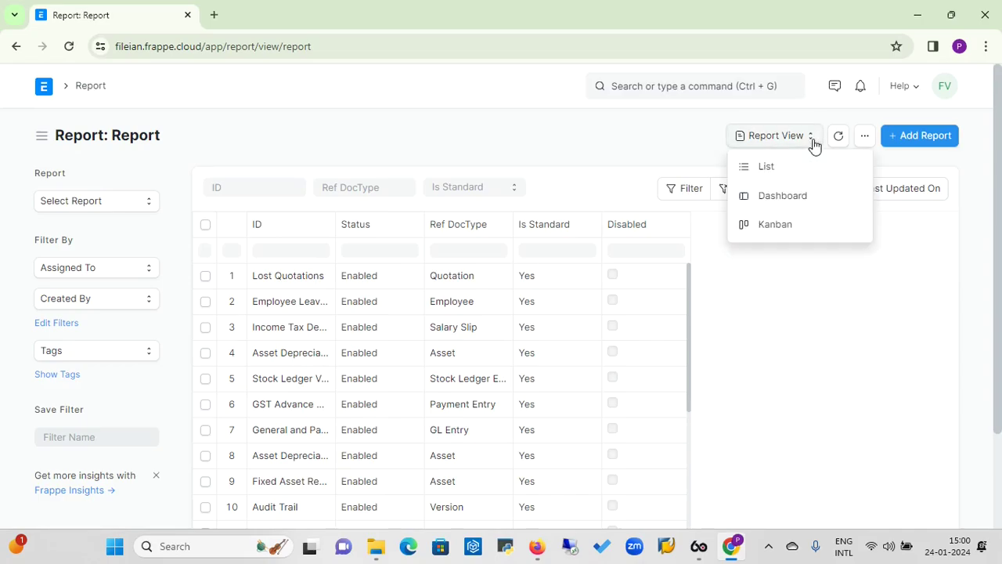
pyautogui.click(775, 172)
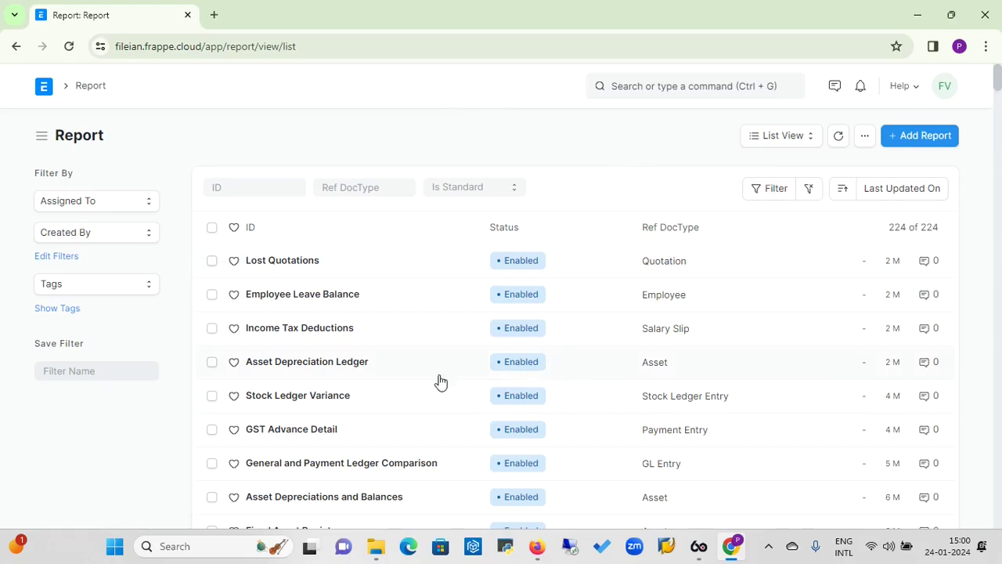
pyautogui.click(668, 86)
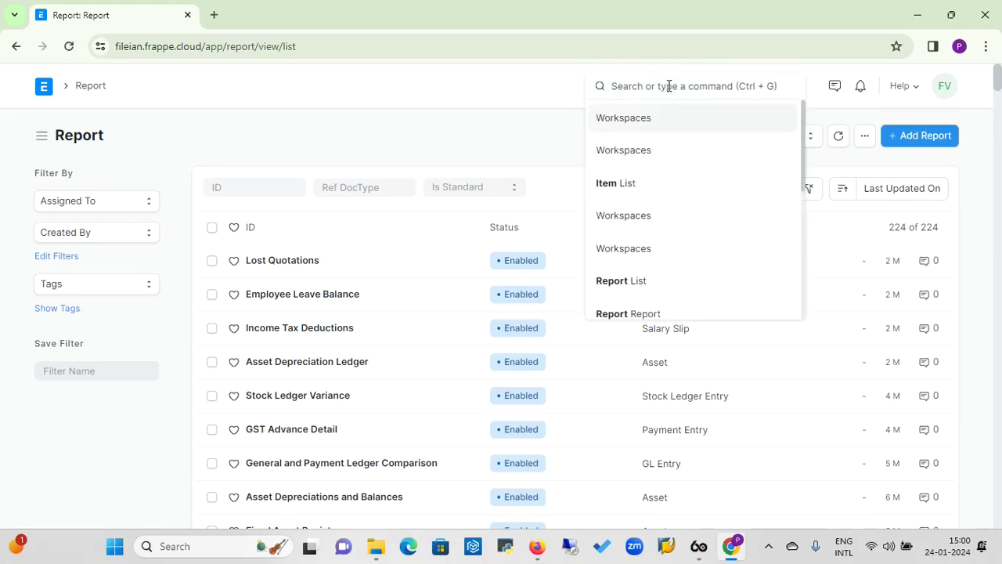
pyautogui.write('Stock')
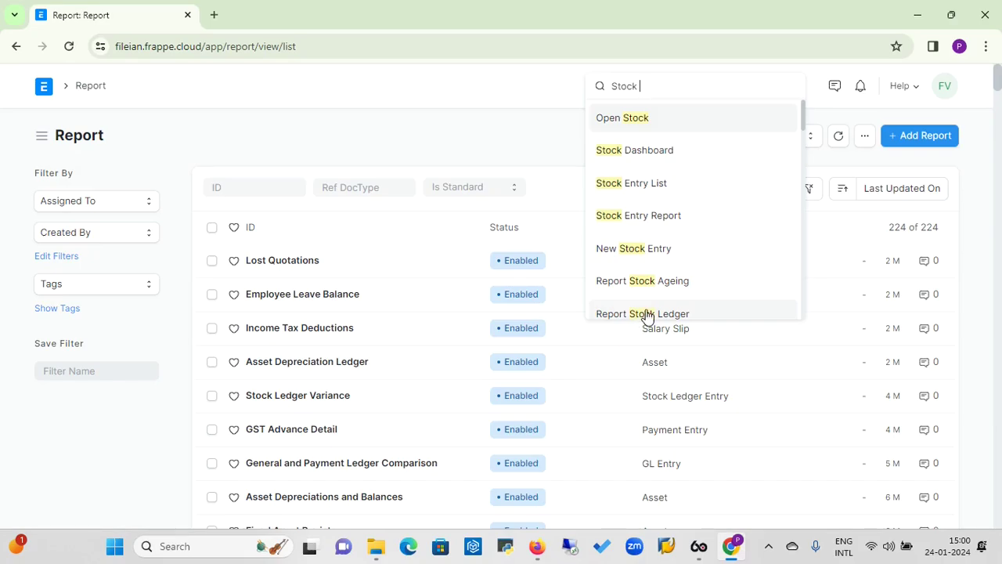
pyautogui.hotkey('ctrl', 'a')
pyautogui.press('BackSpace')
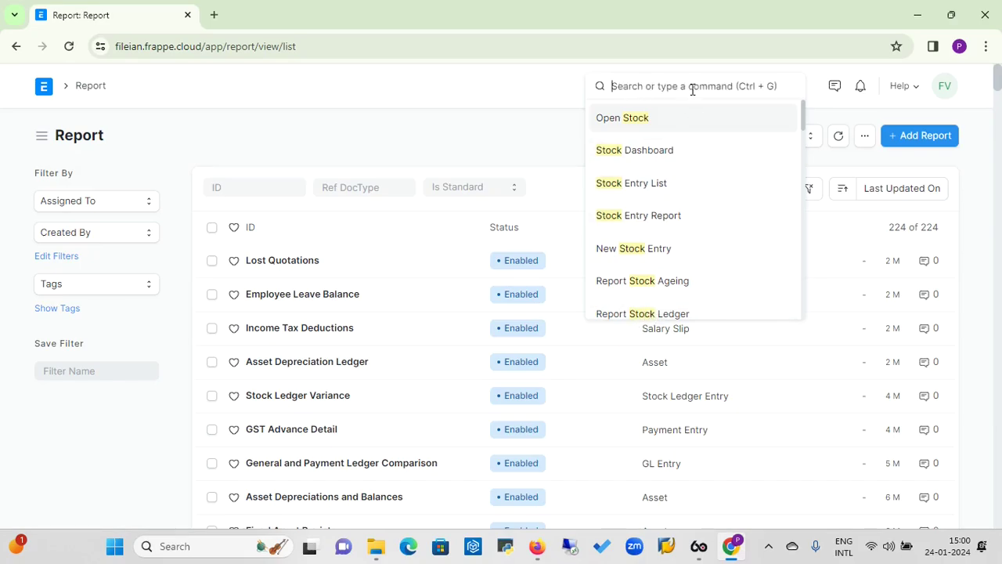
pyautogui.write('Re')
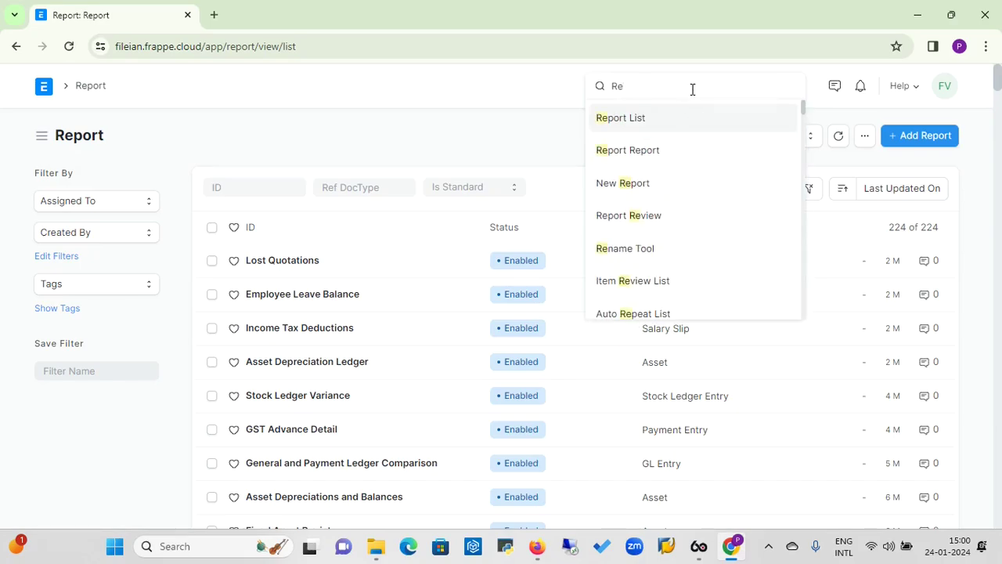
pyautogui.write('port')
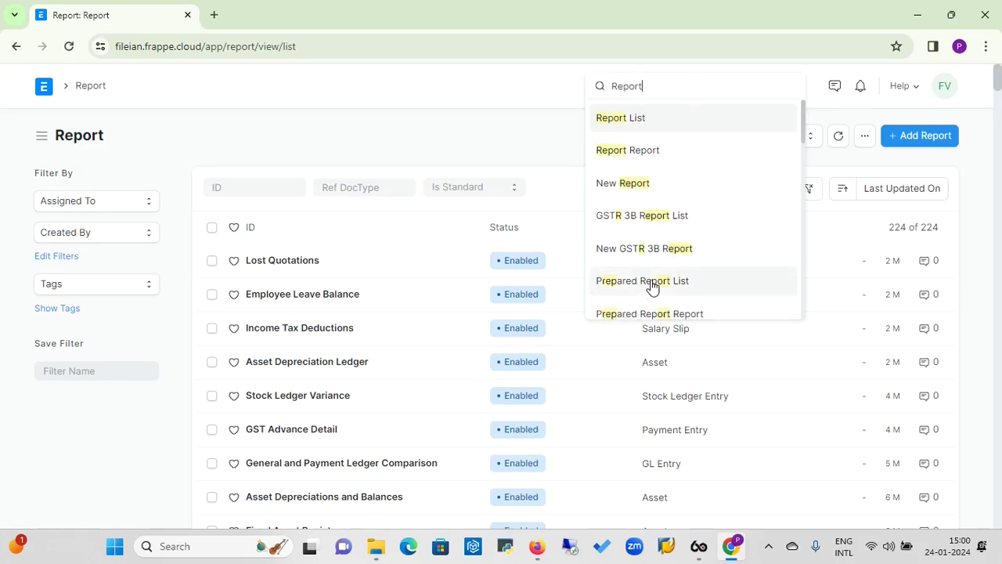
pyautogui.write(' Stoclk')
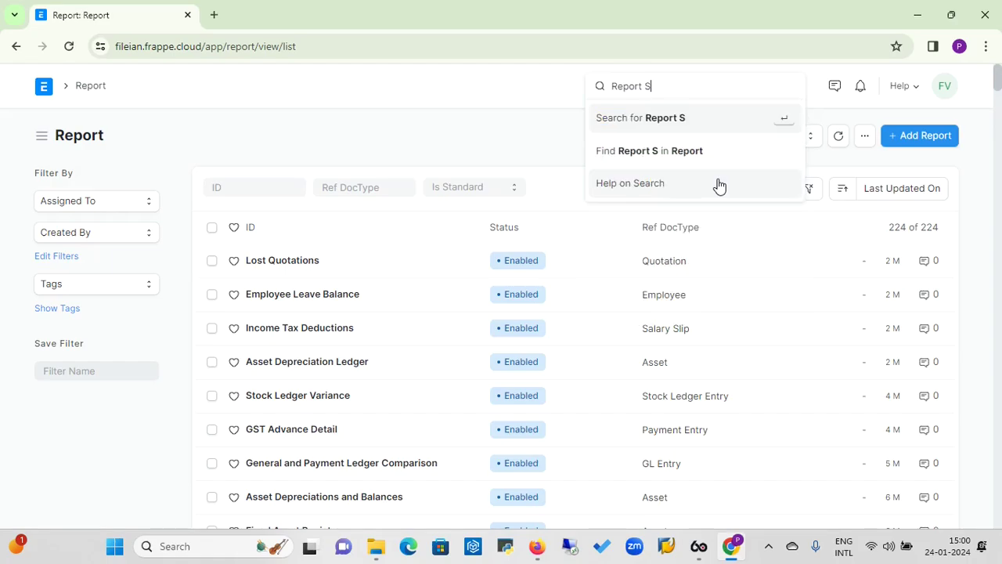
pyautogui.press('BackSpace')
pyautogui.press('BackSpace')
pyautogui.press('BackSpace')
pyautogui.press('BackSpace')
pyautogui.press('BackSpace')
pyautogui.press('BackSpace')
pyautogui.press('BackSpace')
pyautogui.press('BackSpace')
pyautogui.press('BackSpace')
pyautogui.press('BackSpace')
pyautogui.press('BackSpace')
pyautogui.press('BackSpace')
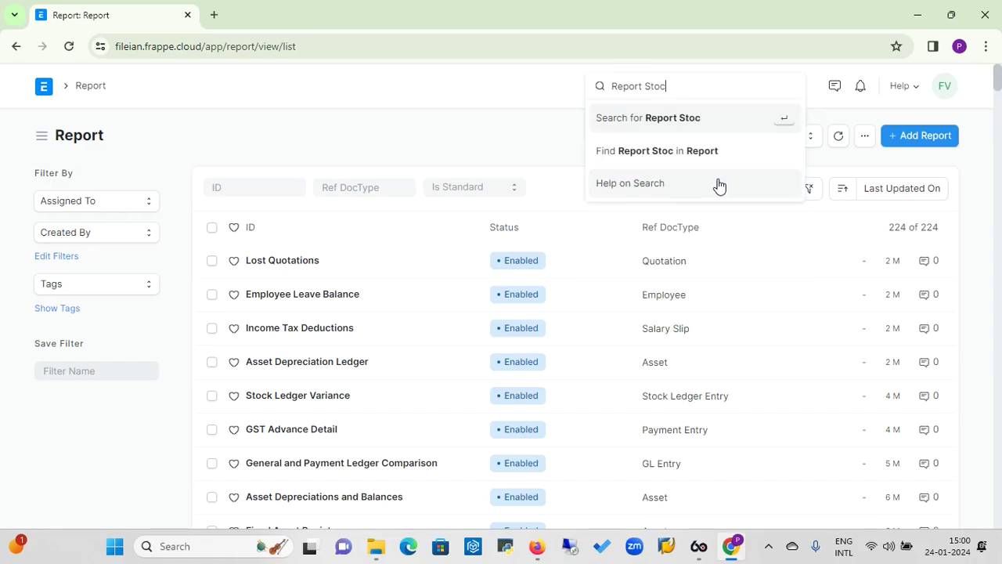
# - Search for Stock and open the Stock Ledger report
pyautogui.write('Stock')
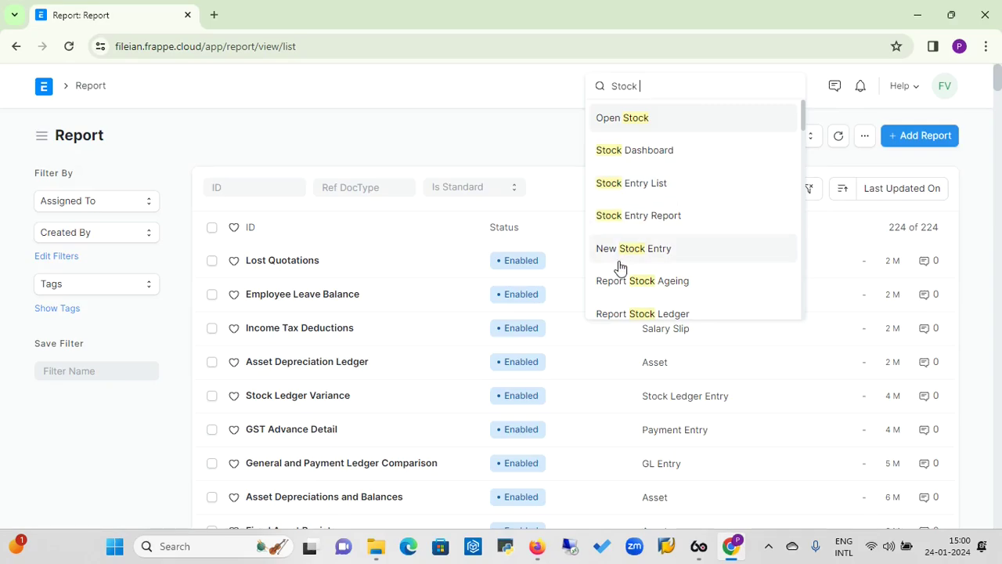
pyautogui.click(650, 314)
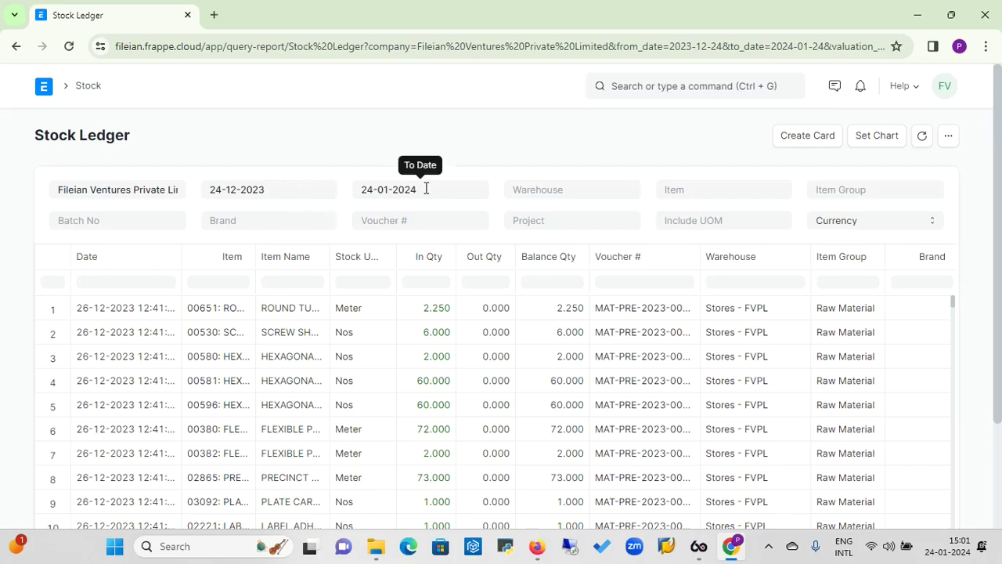
# - Filter the Stock Ledger by the Finished Goods - FVPL warehouse
pyautogui.click(568, 191)
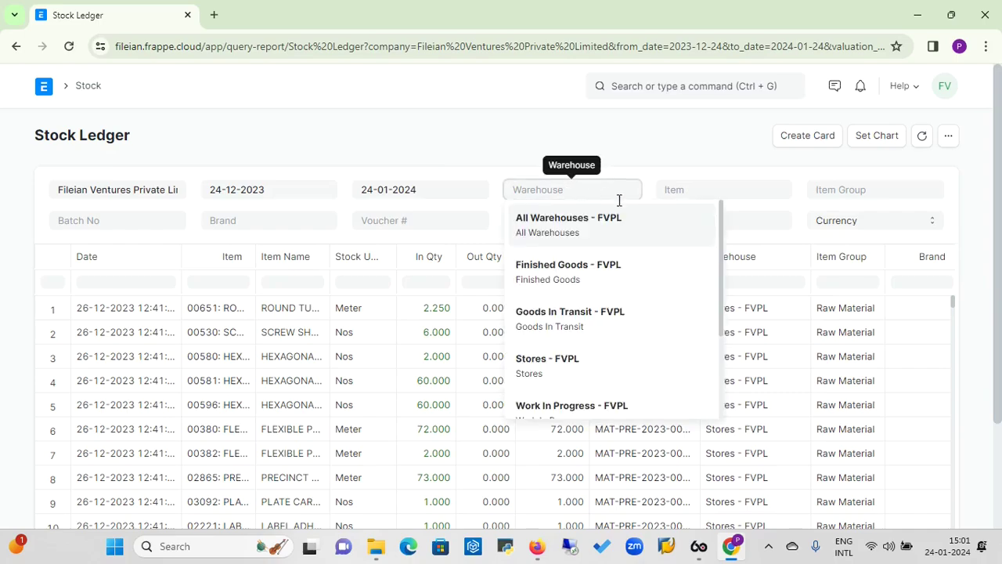
pyautogui.click(559, 280)
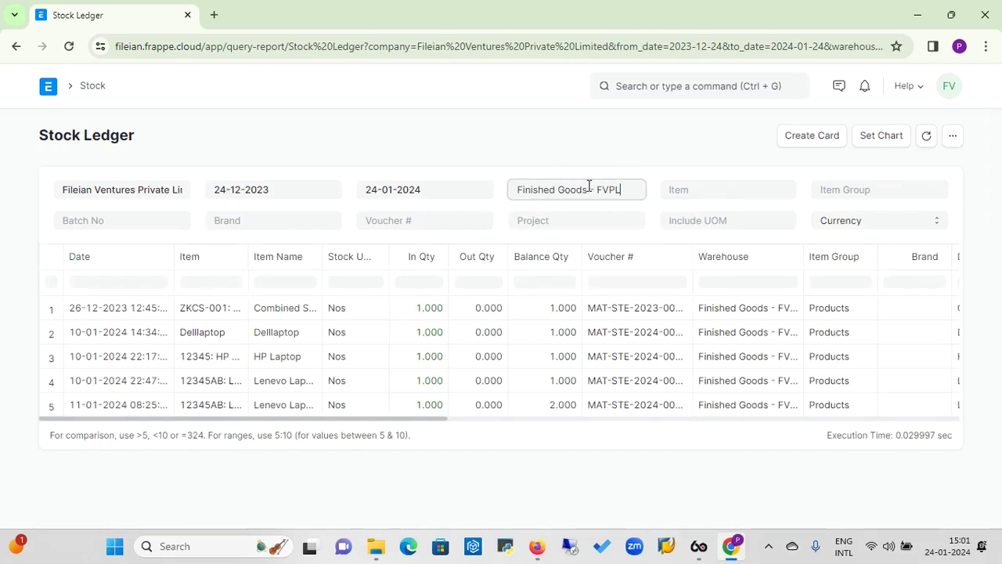
# - Clear the Stock Ledger's warehouse filter and set it to All Warehouses - FVPL
pyautogui.press('BackSpace')
pyautogui.press('BackSpace')
pyautogui.press('BackSpace')
pyautogui.press('BackSpace')
pyautogui.press('BackSpace')
pyautogui.press('BackSpace')
pyautogui.press('BackSpace')
pyautogui.press('BackSpace')
pyautogui.press('BackSpace')
pyautogui.press('BackSpace')
pyautogui.press('BackSpace')
pyautogui.press('BackSpace')
pyautogui.press('BackSpace')
pyautogui.press('BackSpace')
pyautogui.press('BackSpace')
pyautogui.press('BackSpace')
pyautogui.press('BackSpace')
pyautogui.press('BackSpace')
pyautogui.press('BackSpace')
pyautogui.press('BackSpace')
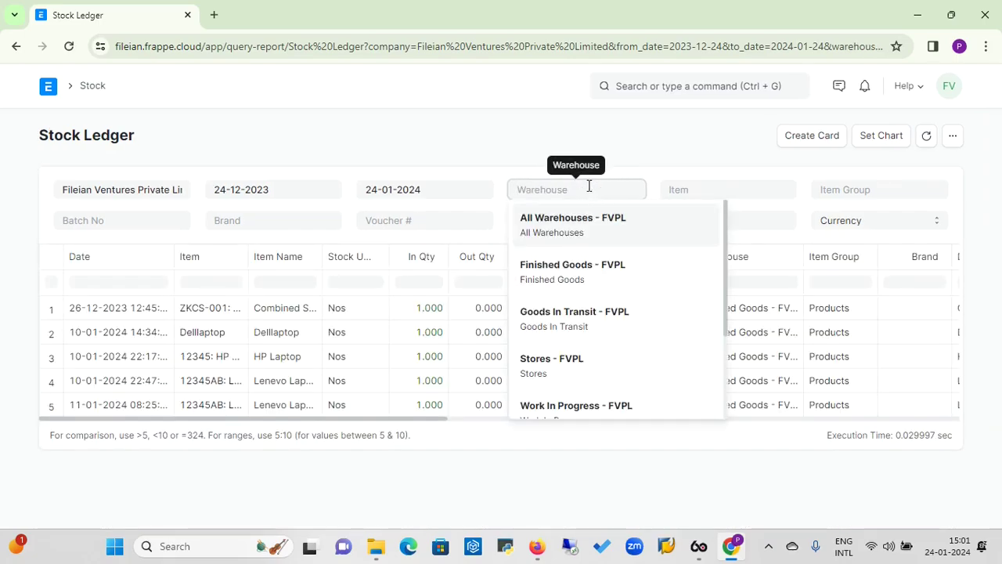
pyautogui.click(573, 227)
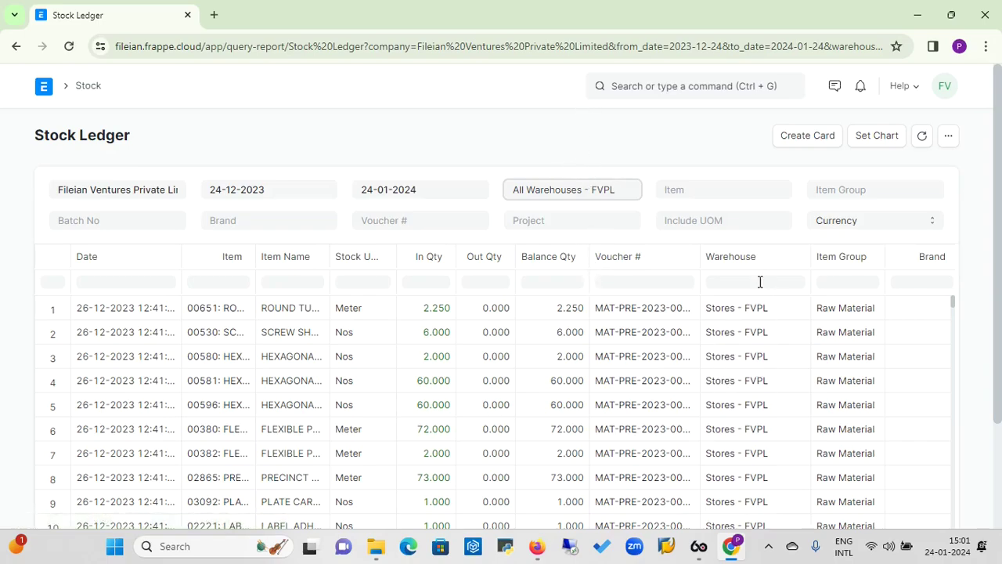
# - Try filtering the Stock Ledger by the Boughout item group and clear that filter
pyautogui.click(862, 189)
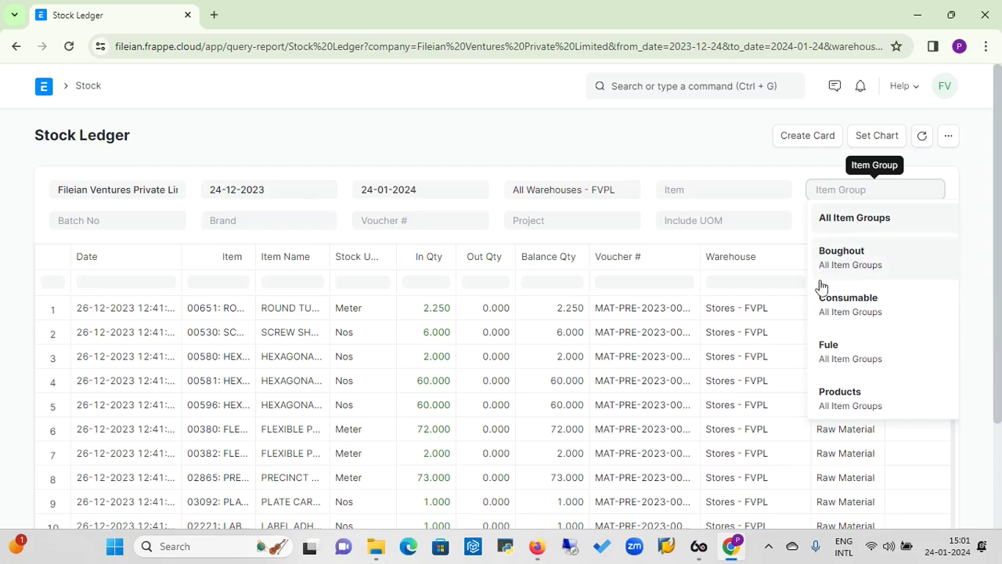
pyautogui.click(836, 264)
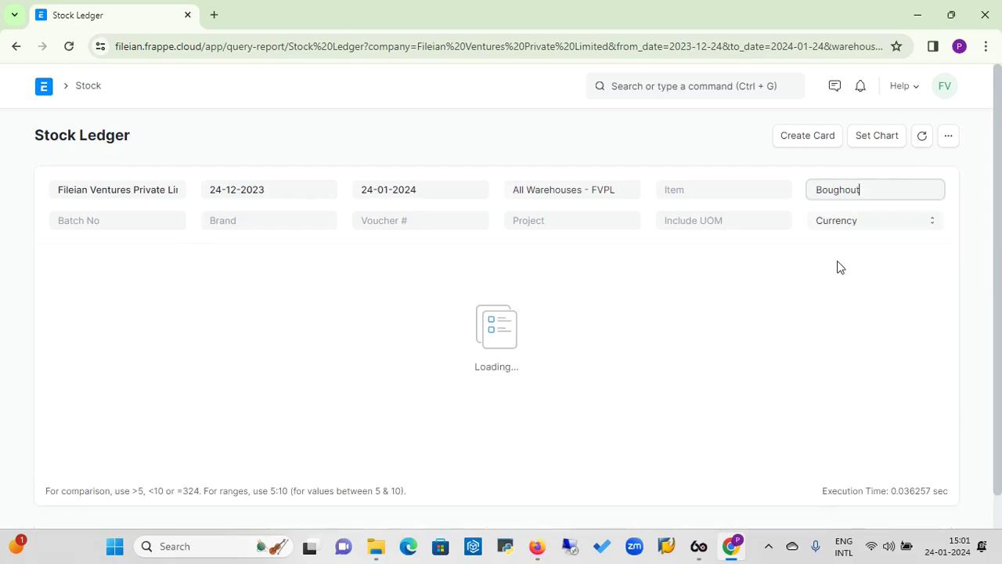
pyautogui.click(878, 187)
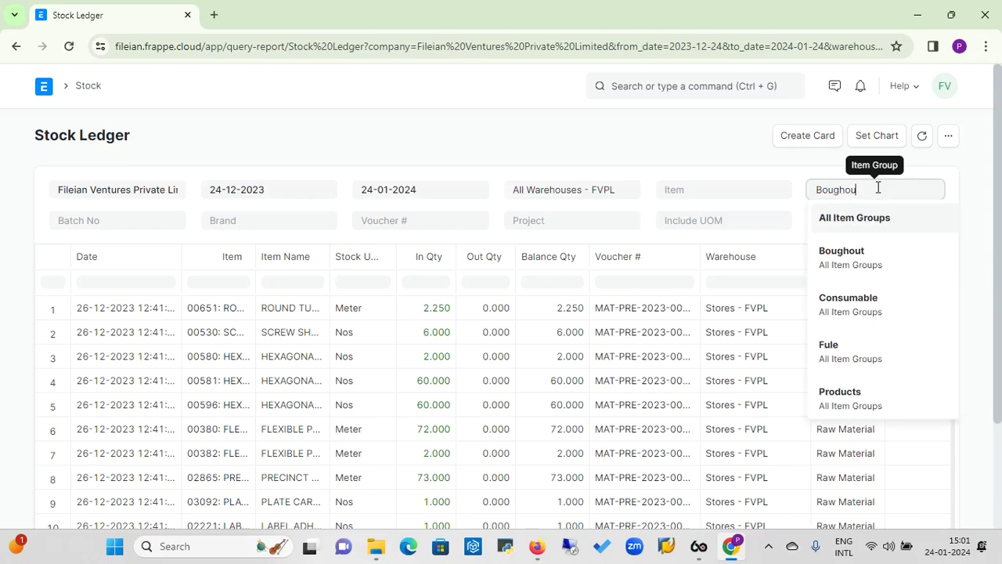
pyautogui.press('BackSpace')
pyautogui.press('BackSpace')
pyautogui.press('BackSpace')
pyautogui.press('BackSpace')
pyautogui.press('BackSpace')
pyautogui.press('BackSpace')
pyautogui.press('BackSpace')
pyautogui.press('BackSpace')
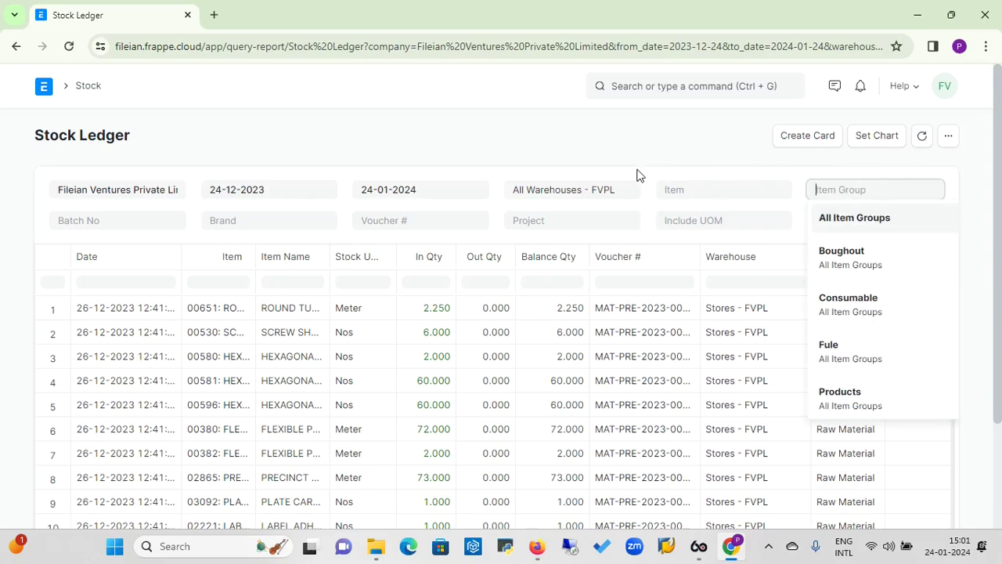
pyautogui.click(594, 169)
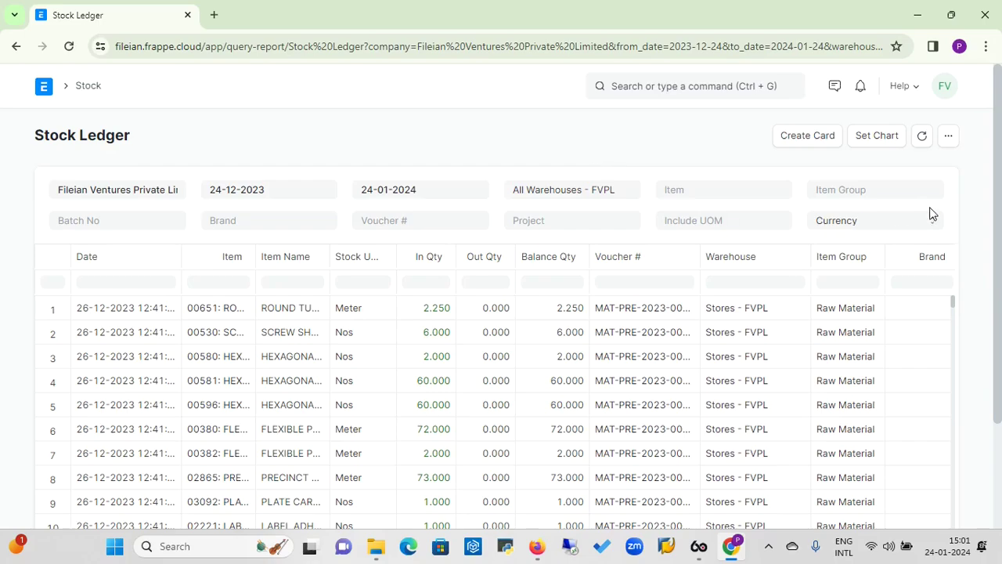
# - Add the City field from the Warehouse document type as a Stock Ledger column, inserted after Incoming Rate
pyautogui.click(949, 139)
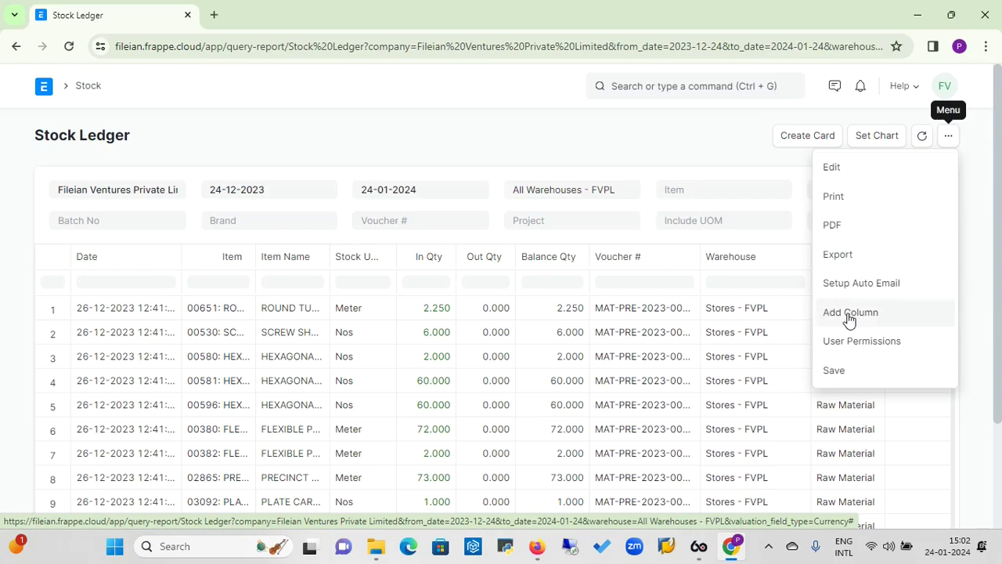
pyautogui.click(648, 167)
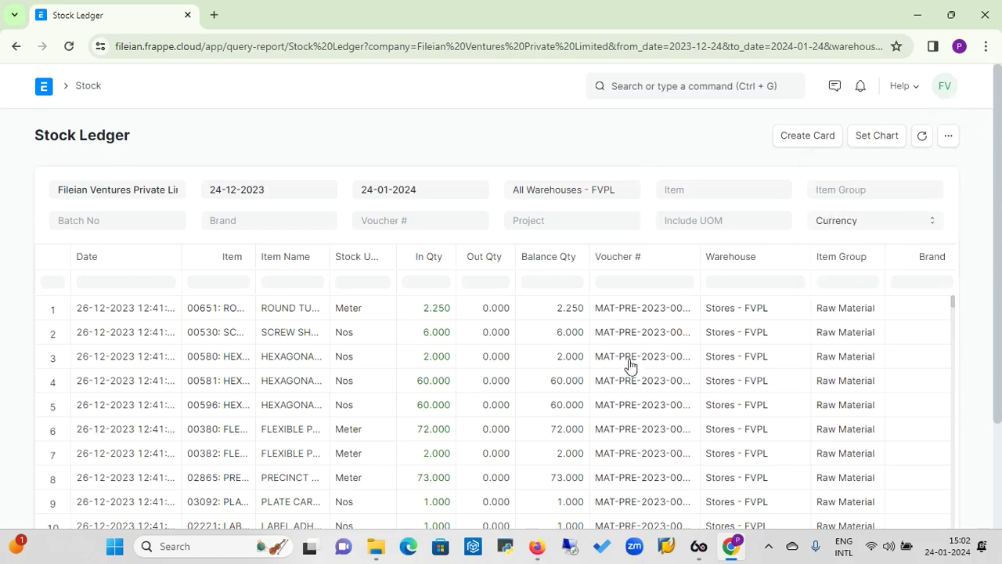
pyautogui.click(948, 137)
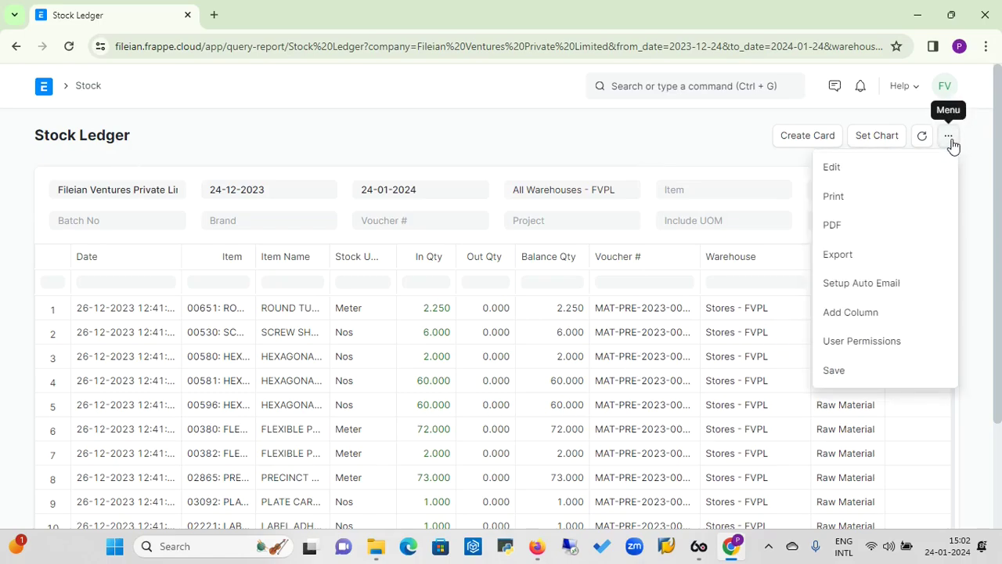
pyautogui.click(845, 314)
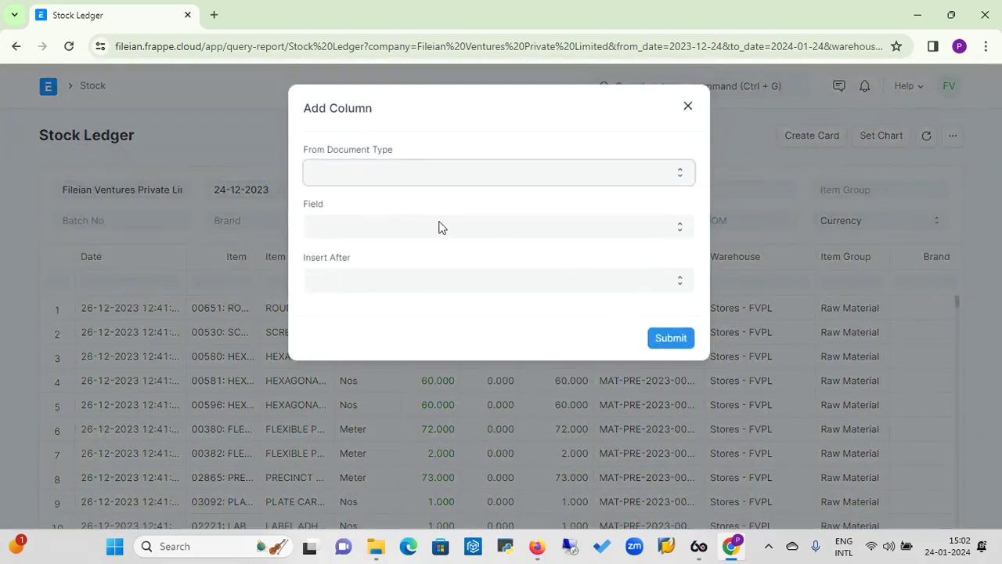
pyautogui.click(381, 181)
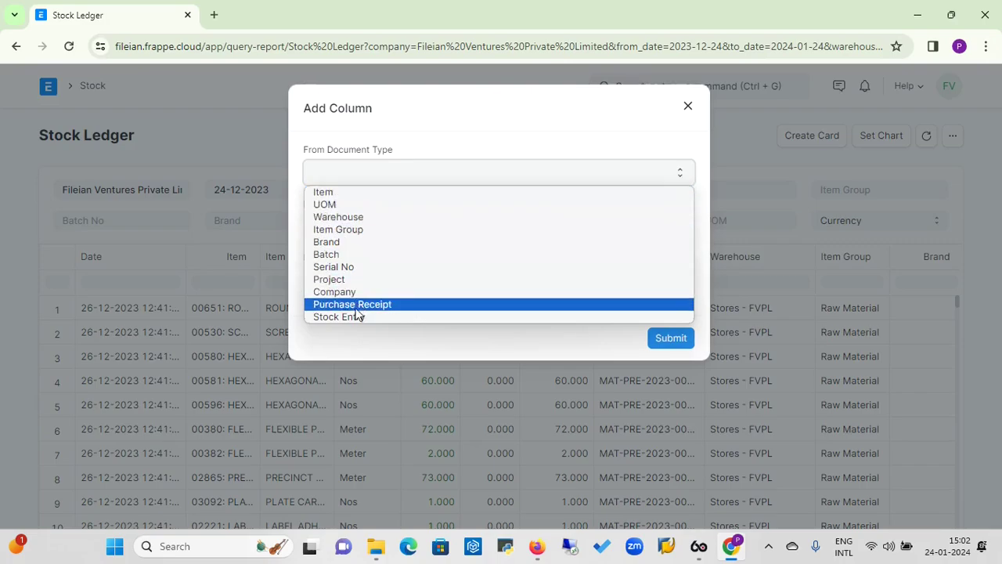
pyautogui.click(347, 220)
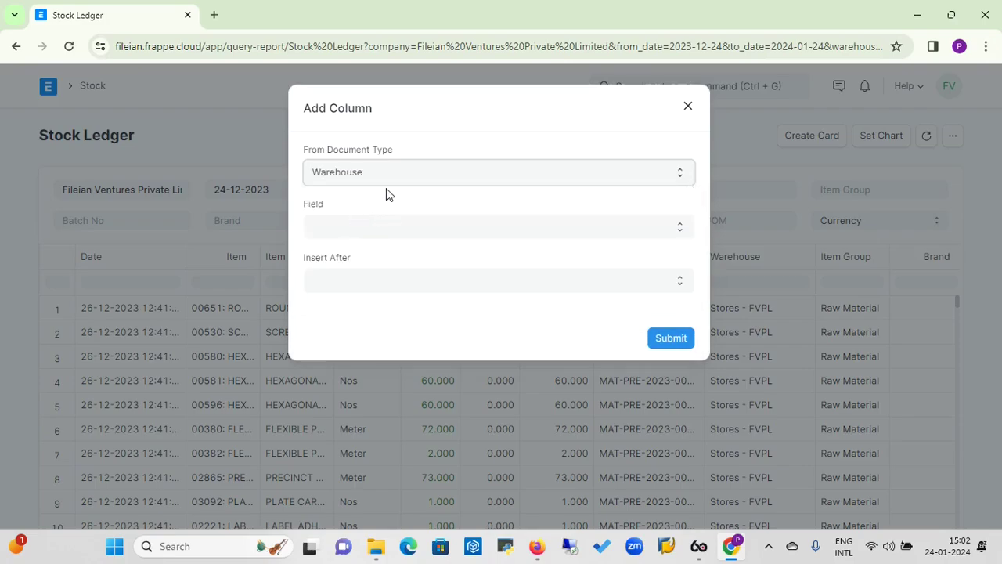
pyautogui.click(354, 228)
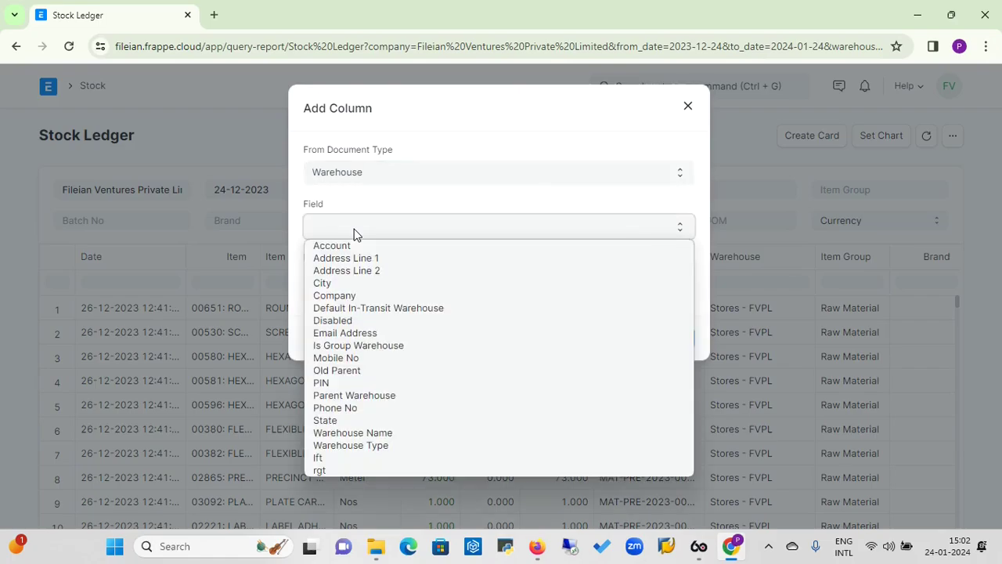
pyautogui.click(356, 286)
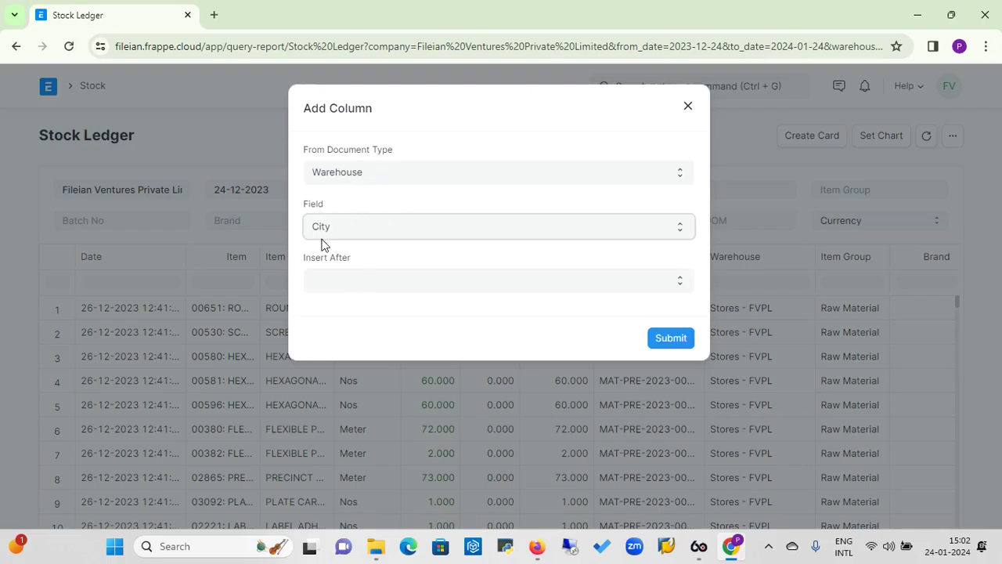
pyautogui.click(385, 288)
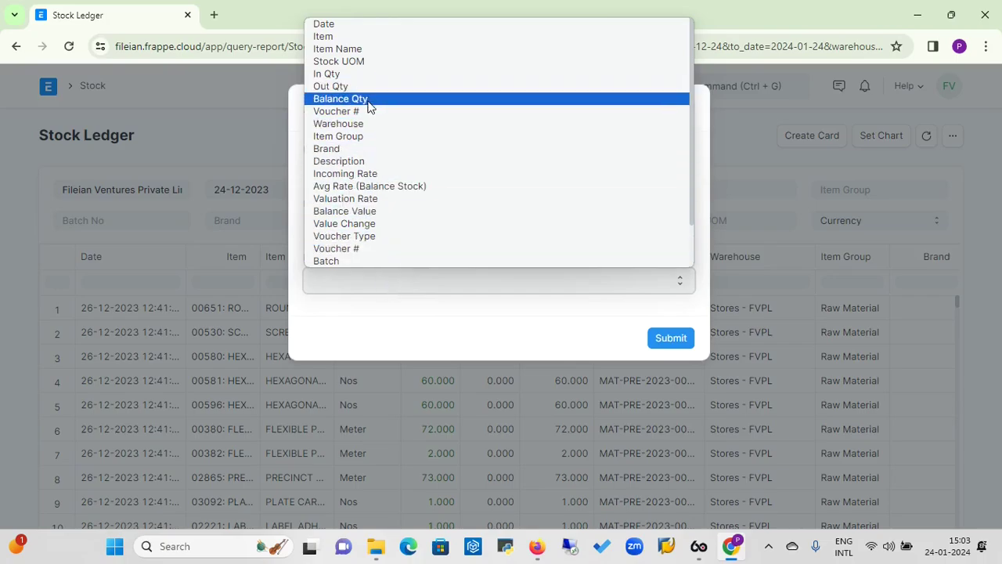
pyautogui.click(348, 174)
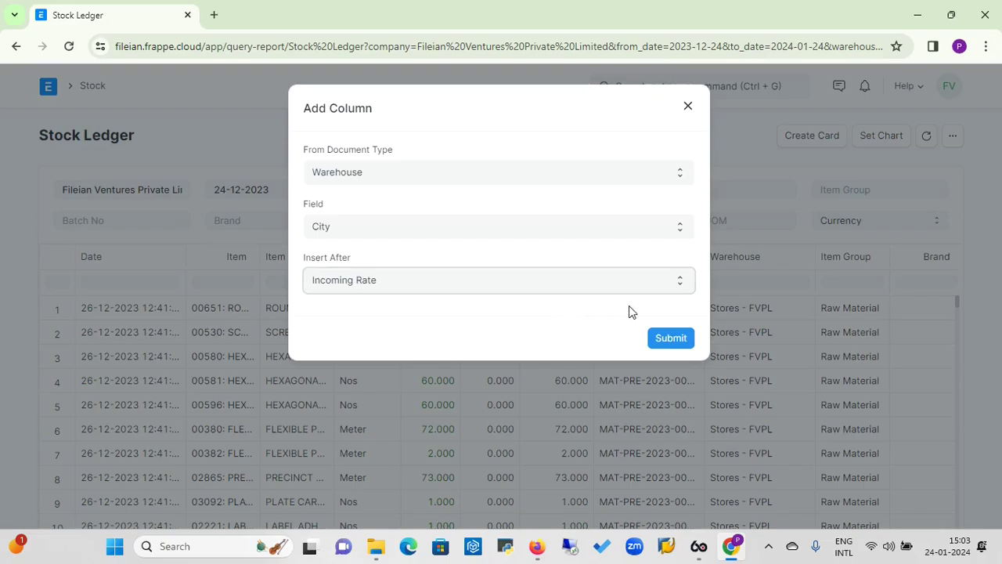
pyautogui.click(671, 338)
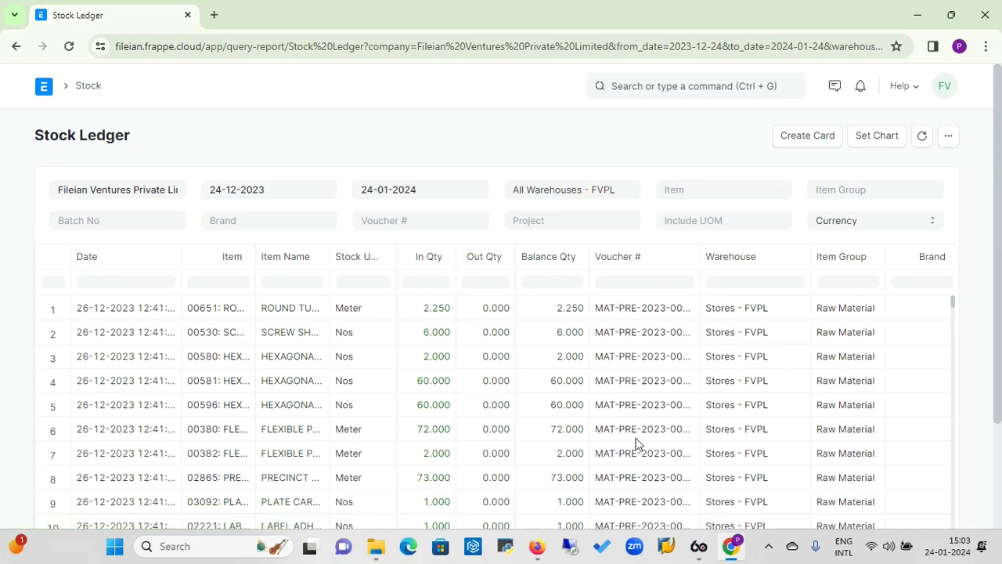
# - Remove the City column from the Stock Ledger report
pyautogui.rightClick(999, 388)
pyautogui.click(995, 443)
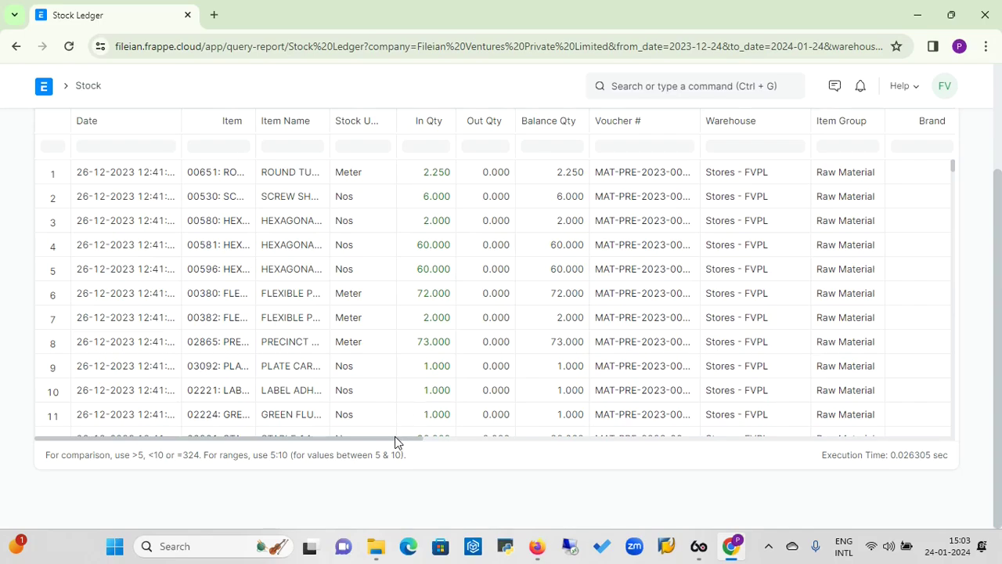
pyautogui.rightClick(487, 452)
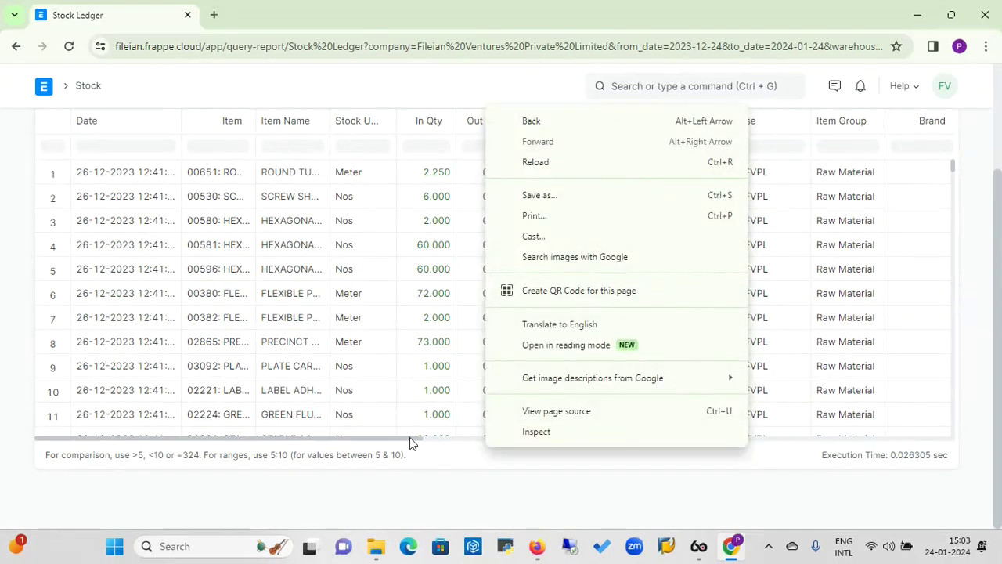
pyautogui.click(410, 437)
pyautogui.moveTo(431, 443); pyautogui.dragTo(652, 470)
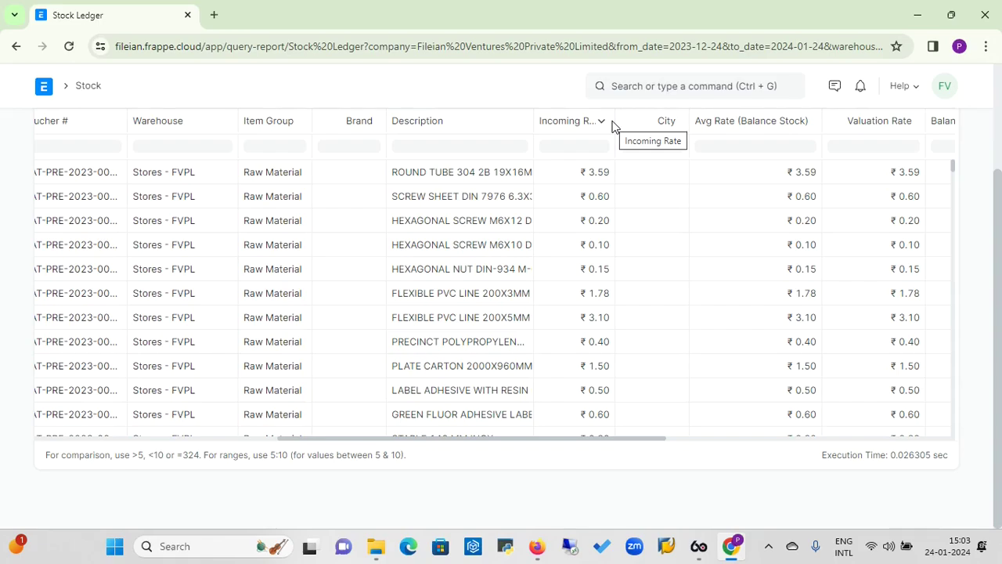
pyautogui.click(674, 123)
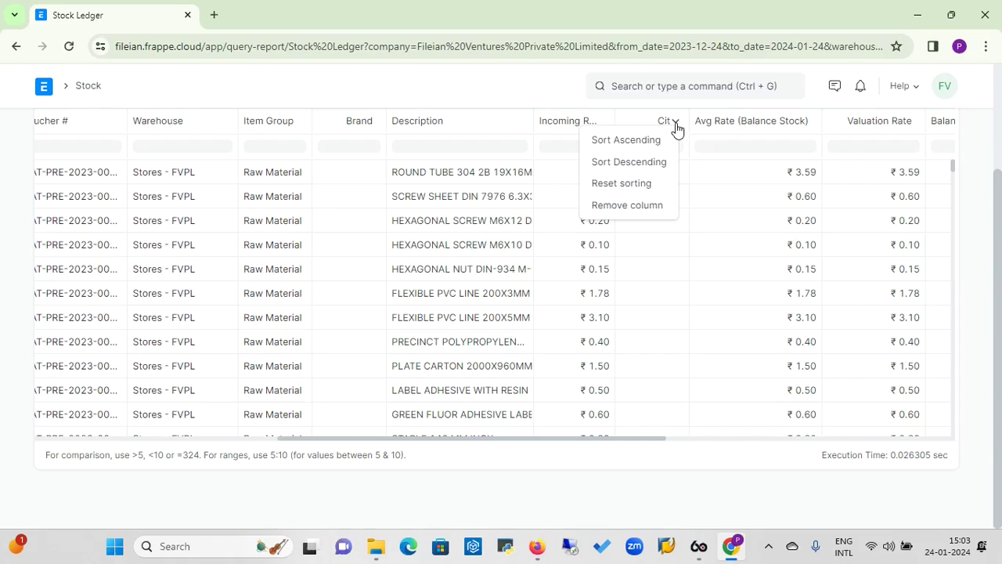
pyautogui.click(628, 205)
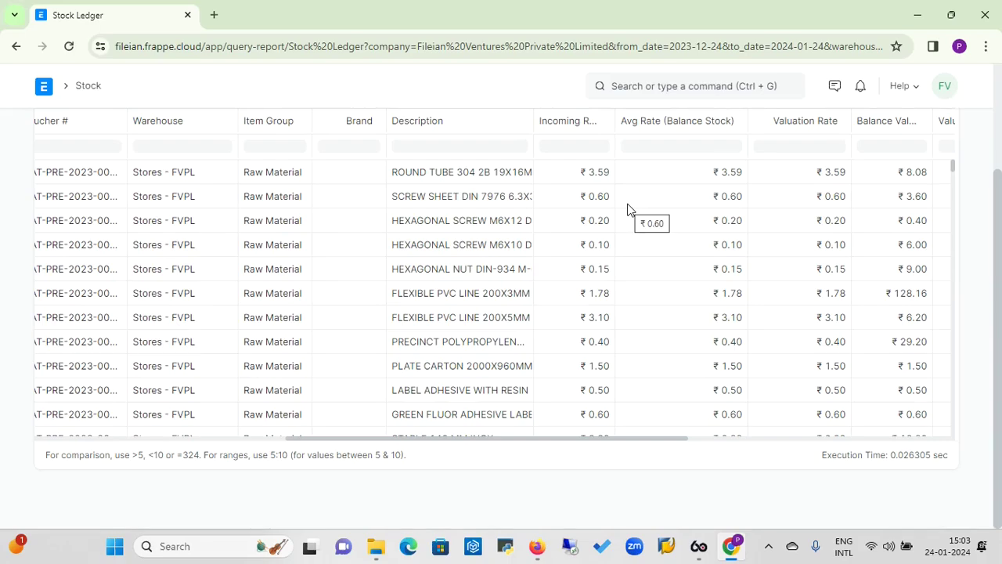
# - Open the Report list
pyautogui.scroll(2, 1000, 117)
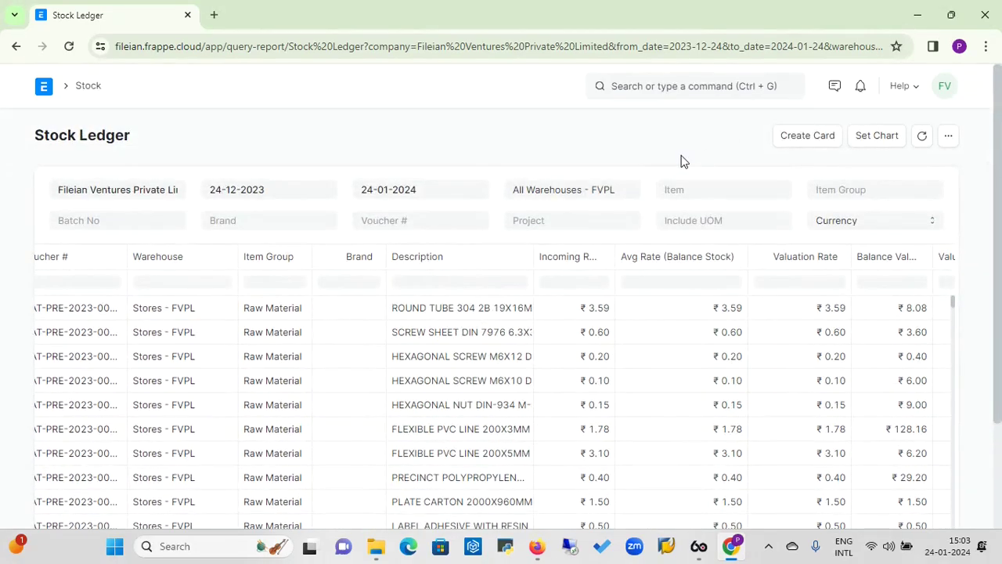
pyautogui.click(673, 92)
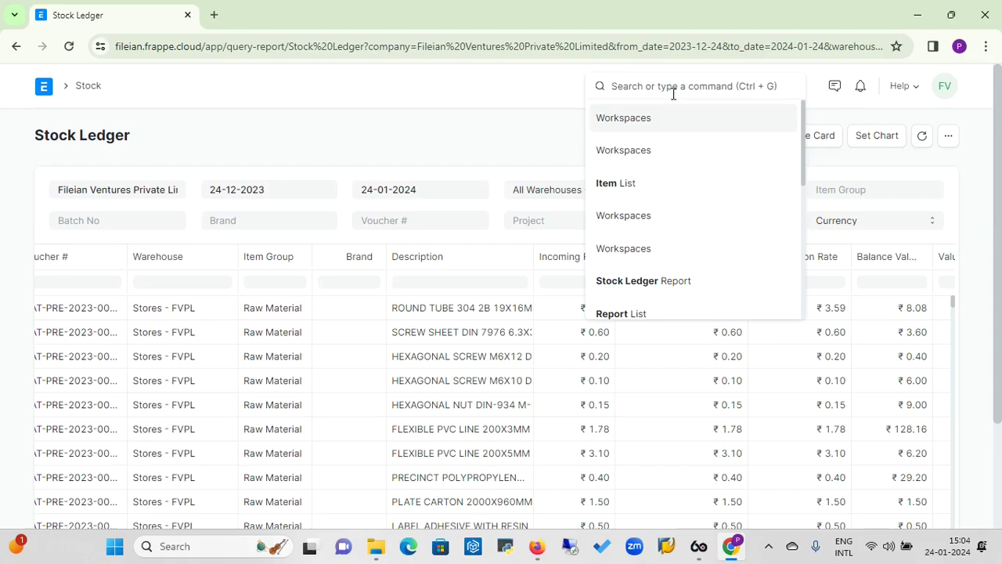
pyautogui.click(633, 314)
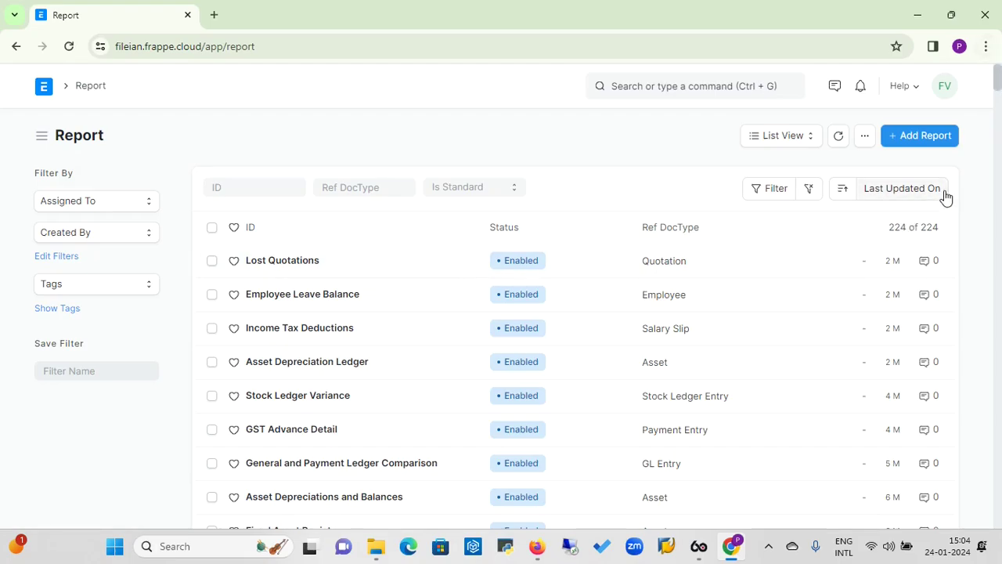
pyautogui.rightClick(998, 85)
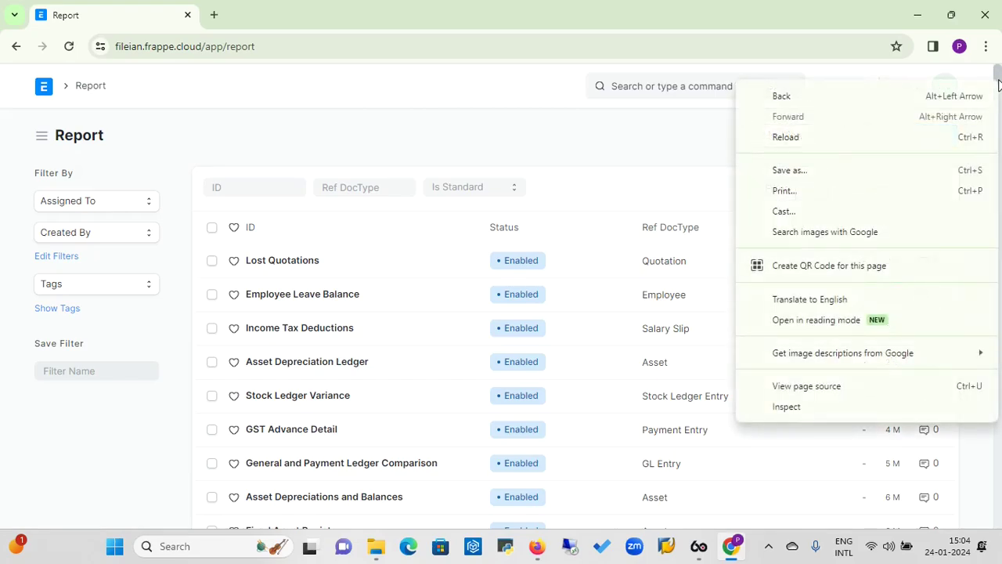
pyautogui.click(665, 165)
pyautogui.click(676, 86)
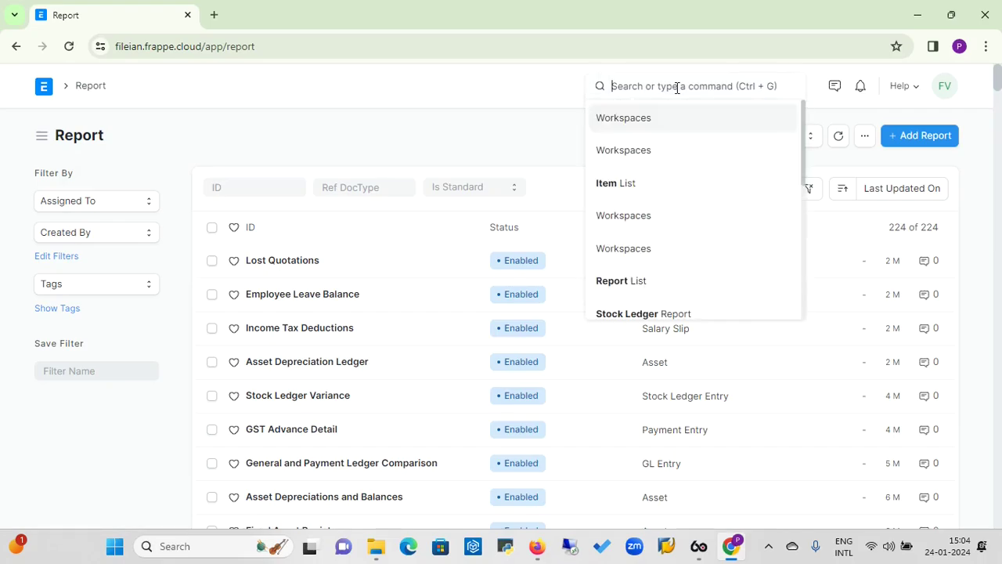
pyautogui.write('Report')
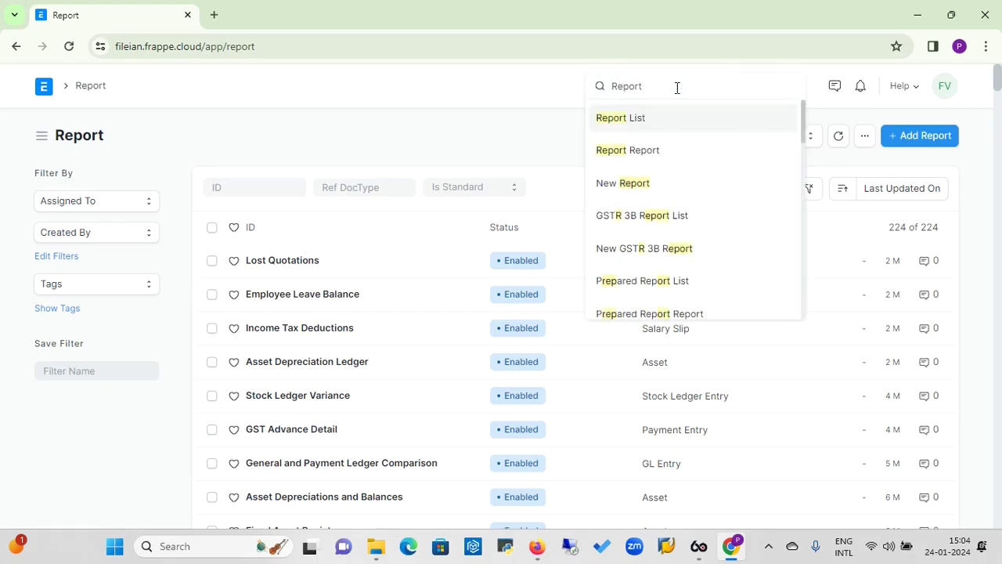
pyautogui.write(' Bu')
pyautogui.press('BackSpace')
pyautogui.press('BackSpace')
pyautogui.press('BackSpace')
pyautogui.press('BackSpace')
pyautogui.press('BackSpace')
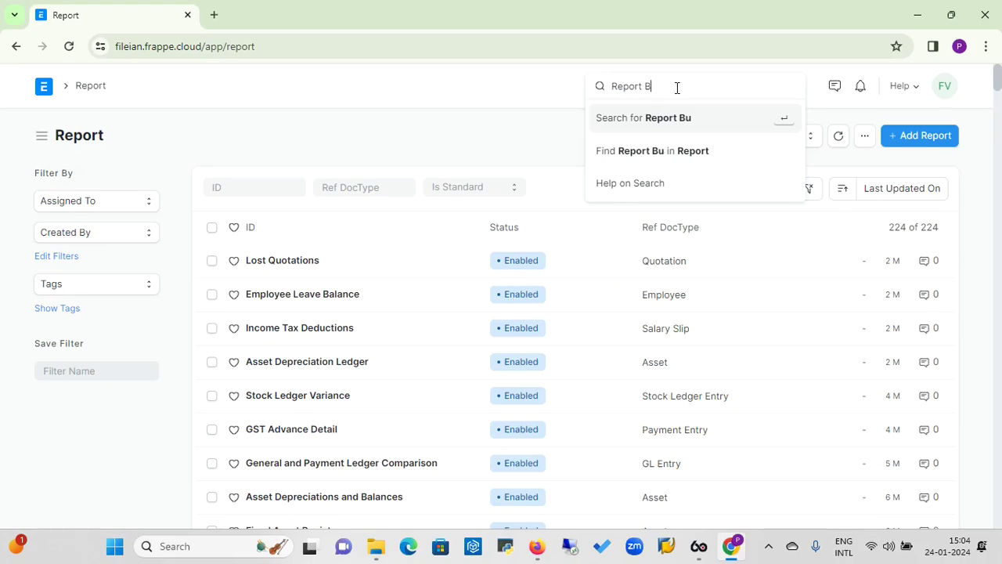
pyautogui.press('BackSpace')
pyautogui.press('BackSpace')
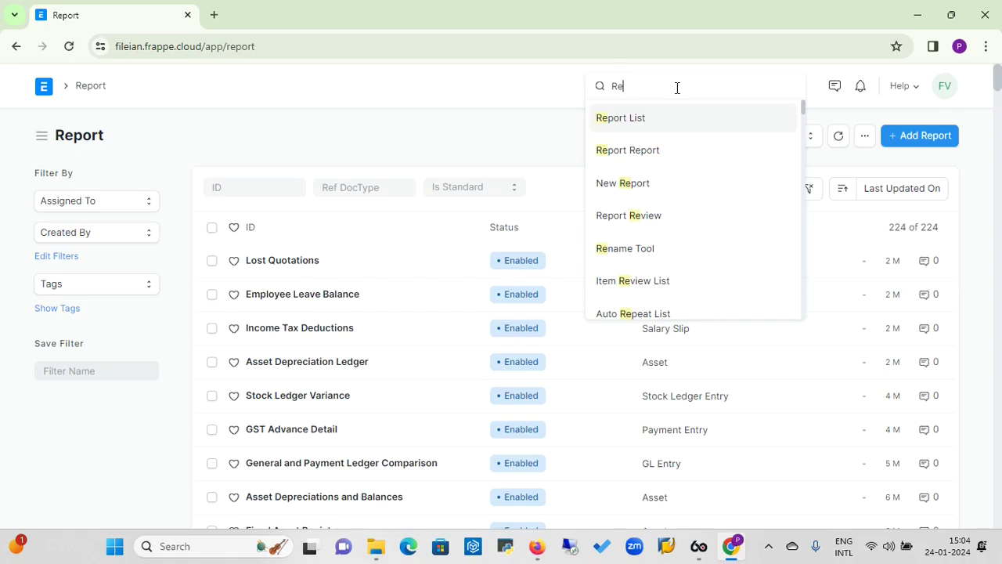
pyautogui.press('BackSpace')
pyautogui.press('BackSpace')
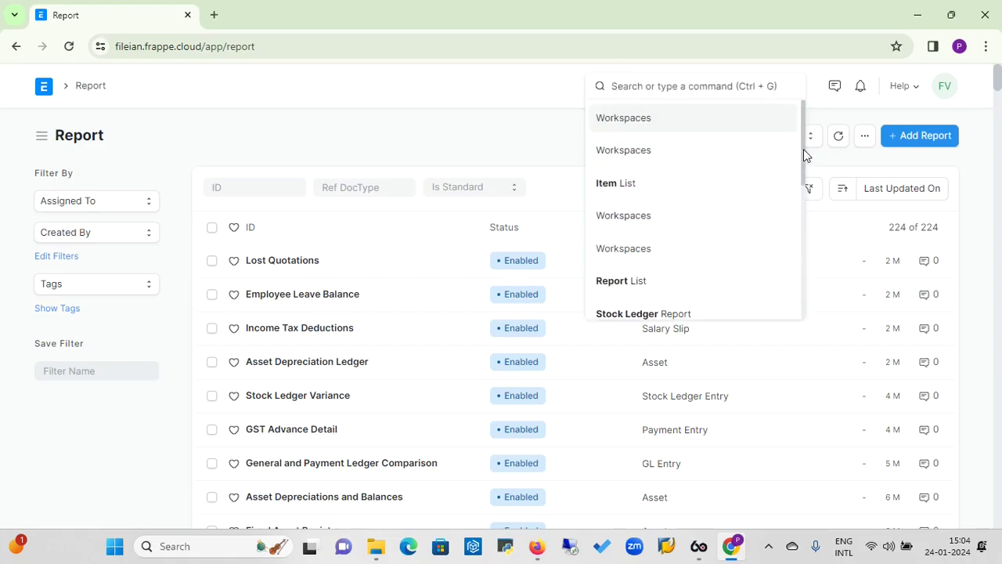
pyautogui.moveTo(803, 150); pyautogui.dragTo(804, 231)
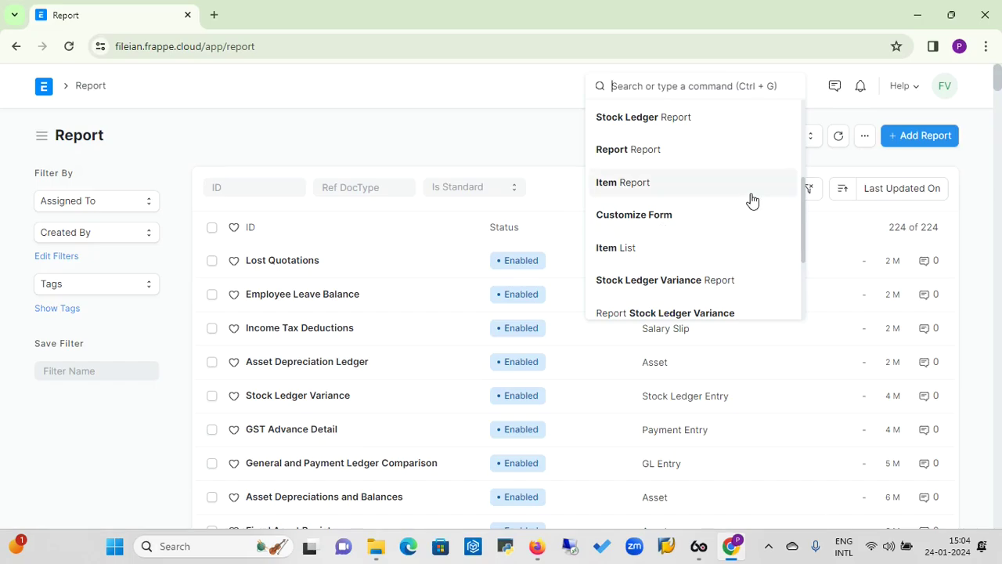
pyautogui.moveTo(802, 245); pyautogui.dragTo(799, 164)
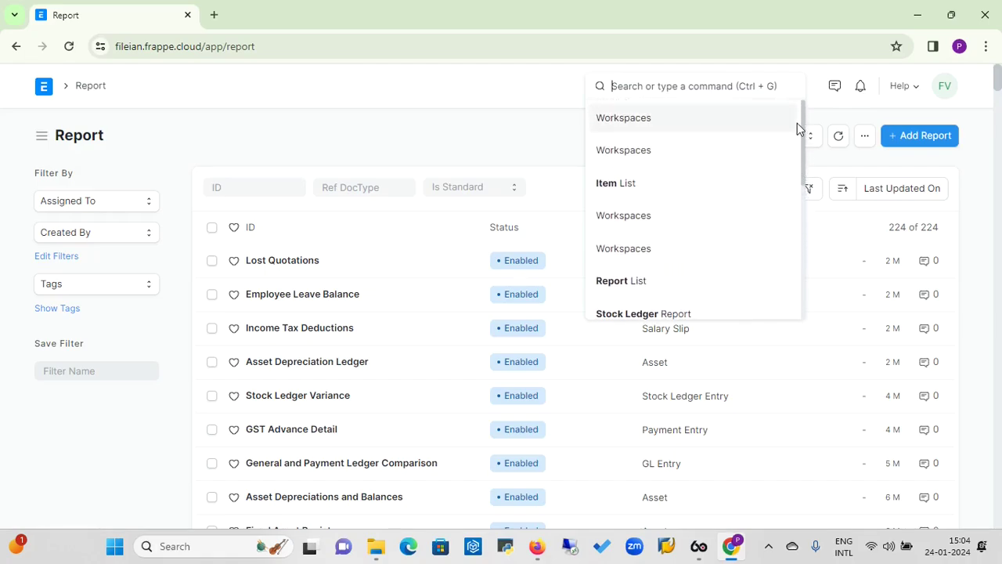
pyautogui.click(427, 149)
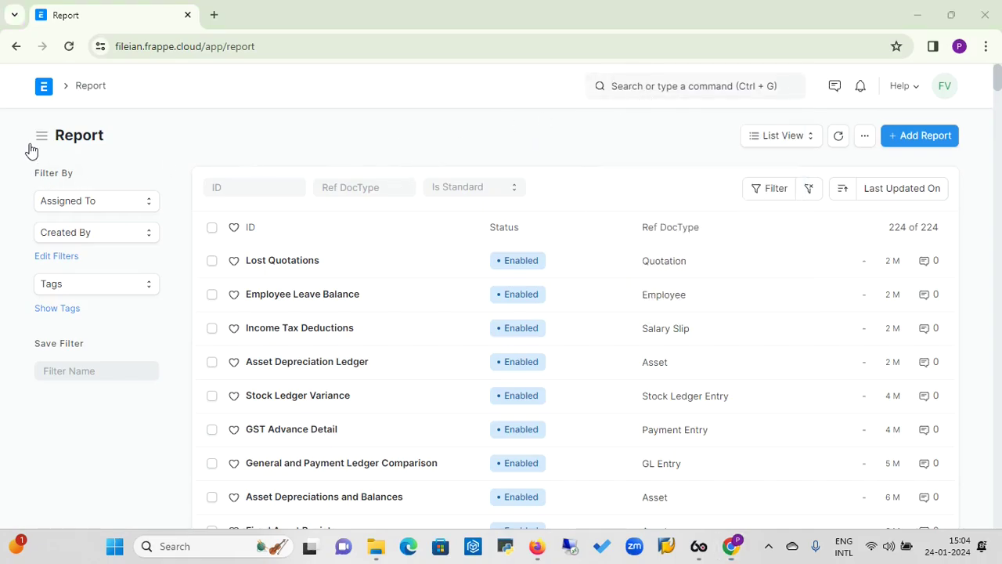
# - Find the New Report command through the global search and start a new report
pyautogui.click(656, 87)
pyautogui.write('New')
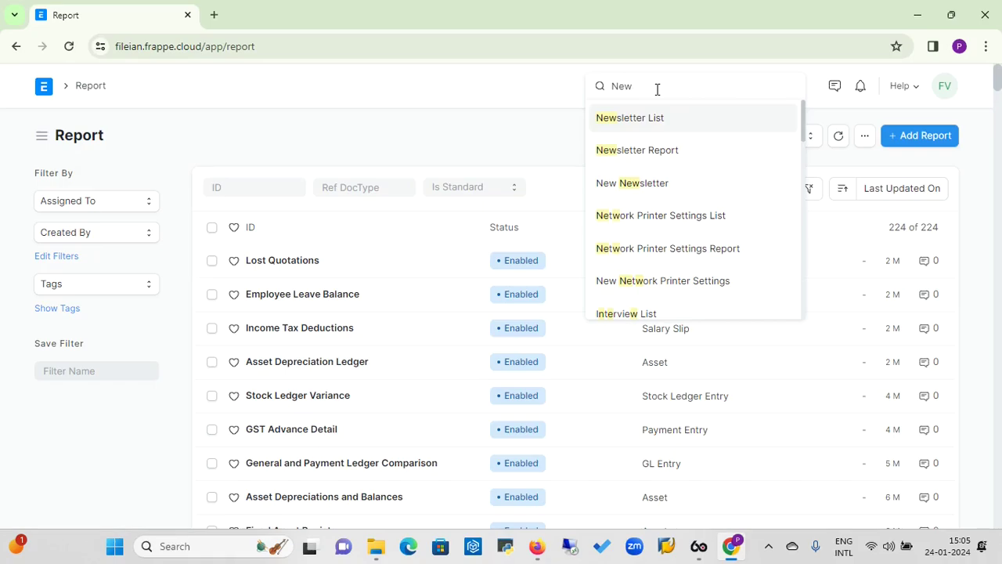
pyautogui.write(' Rpo')
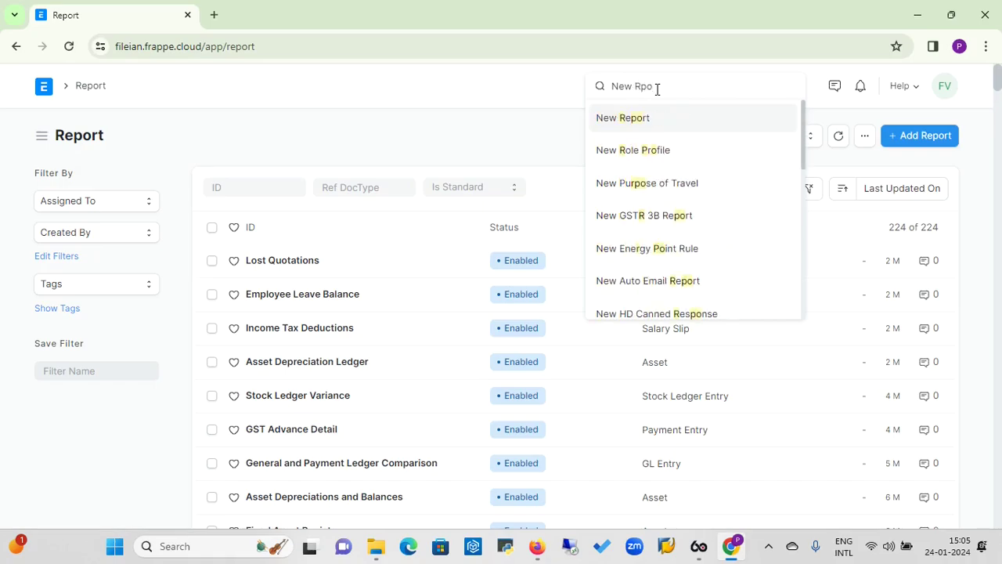
pyautogui.click(626, 122)
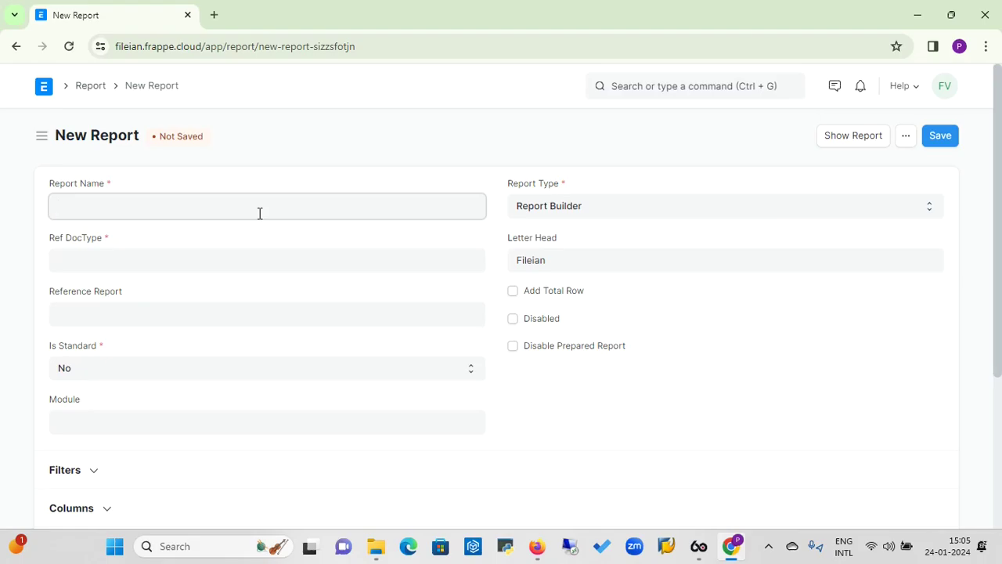
# - Name the new report Customer Analysis1 and choose Report Builder as its report type
pyautogui.write('Customer Analysis')
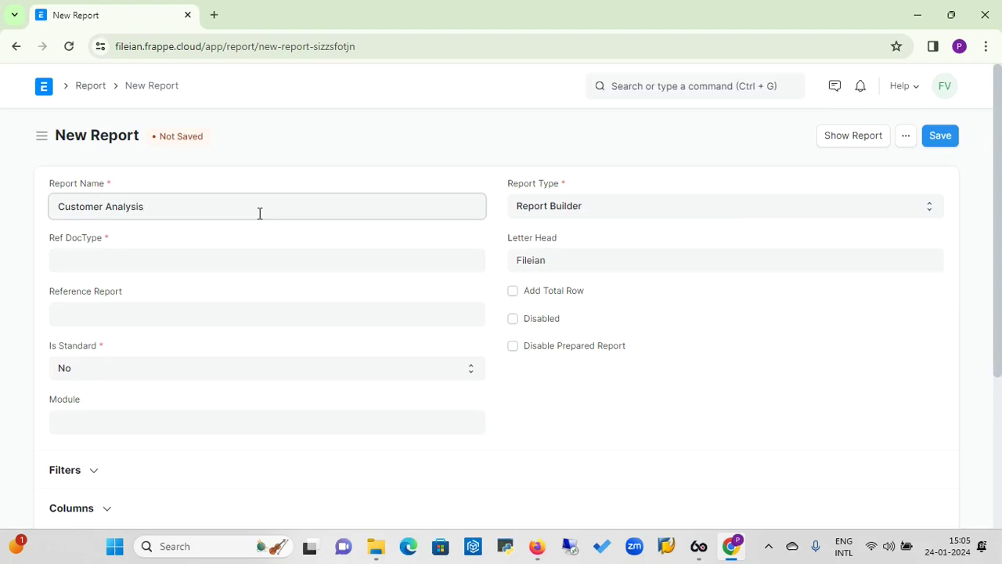
pyautogui.write('1')
pyautogui.click(619, 212)
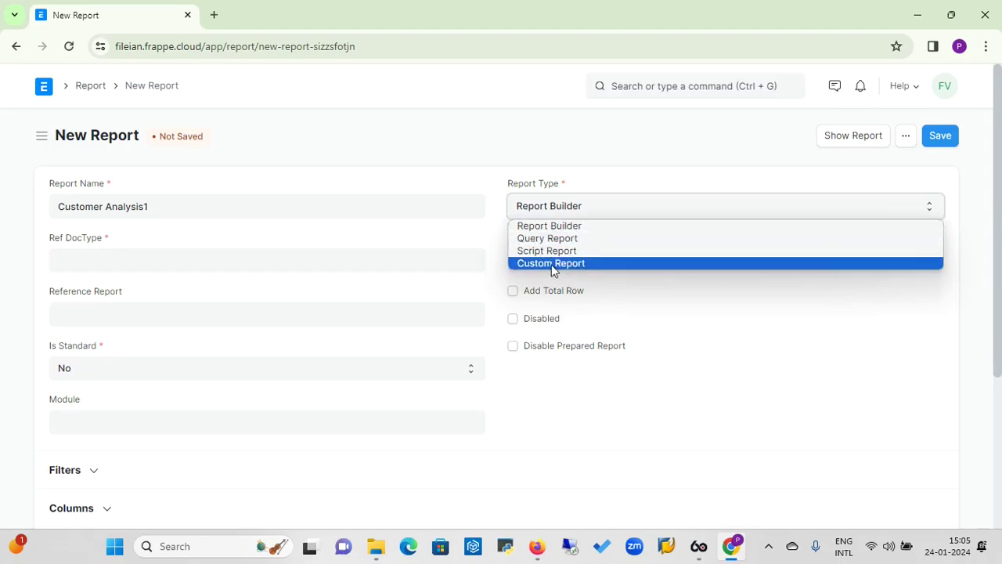
pyautogui.click(570, 225)
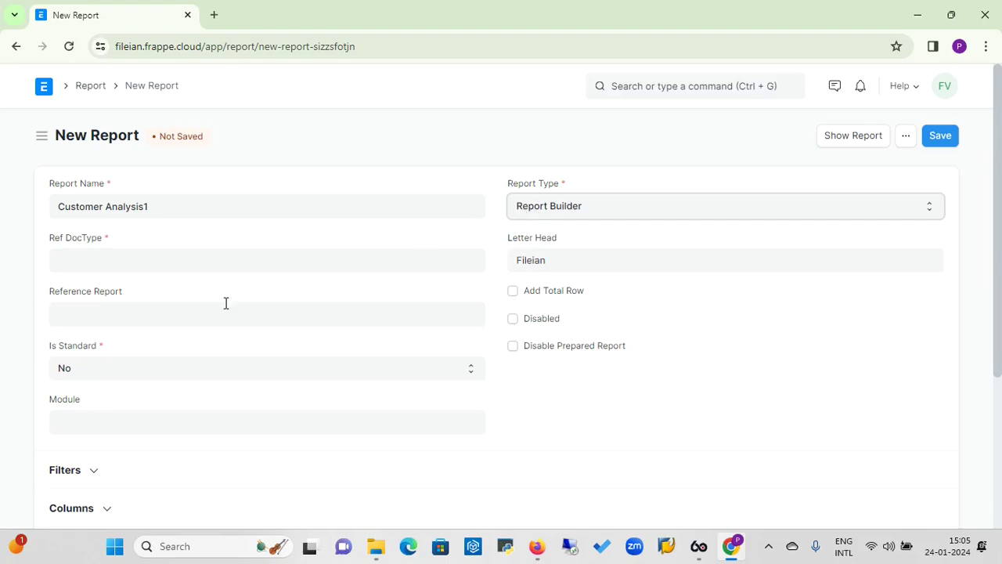
# - Set the new report's Ref DocType to Sales Invoice and Is Standard to Yes
pyautogui.click(166, 262)
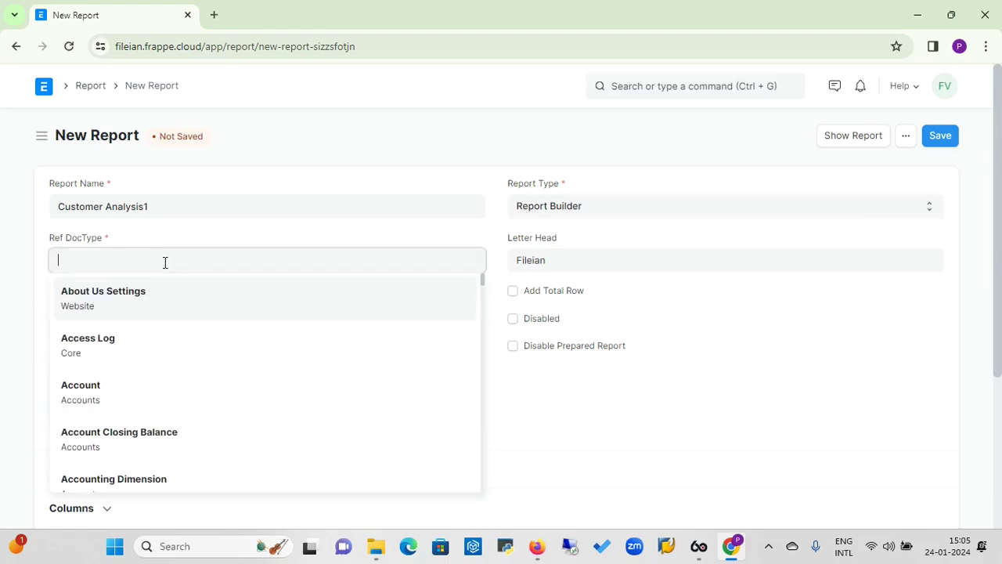
pyautogui.write('sales')
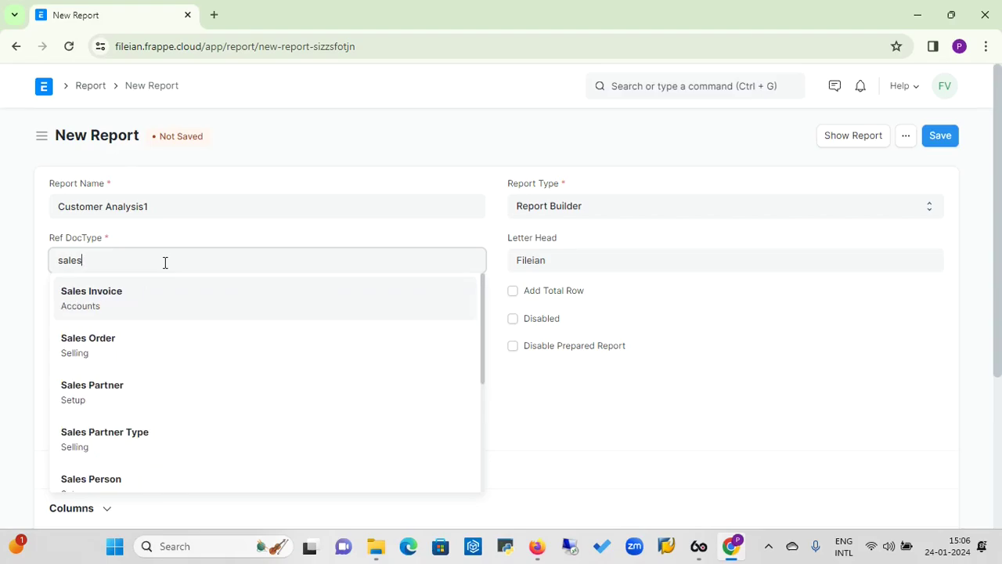
pyautogui.click(97, 307)
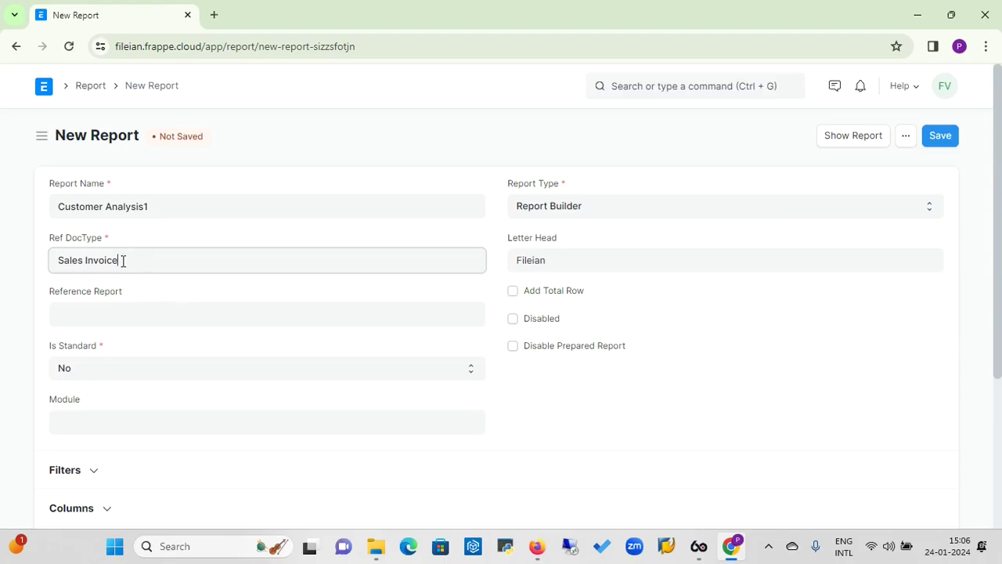
pyautogui.click(120, 314)
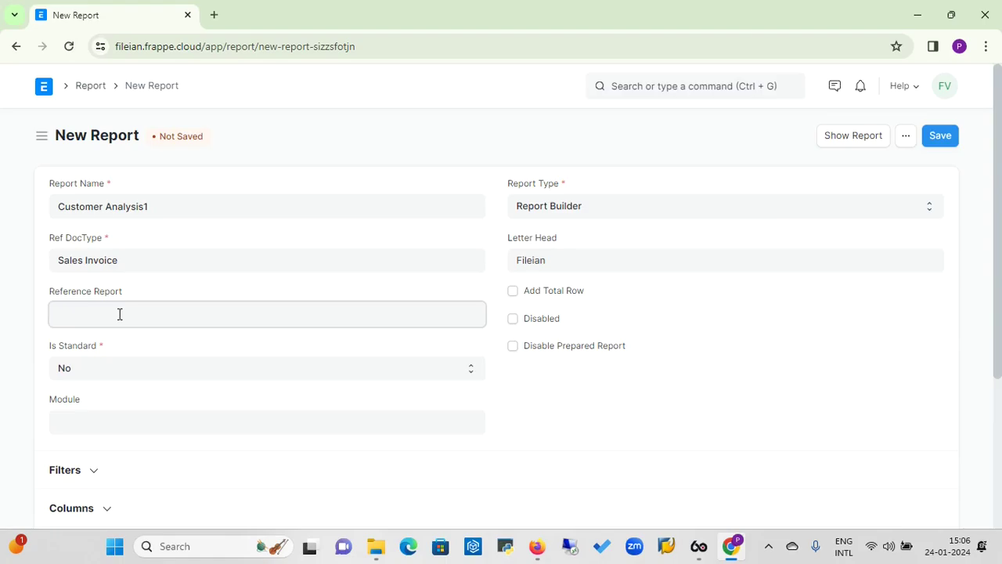
pyautogui.click(122, 368)
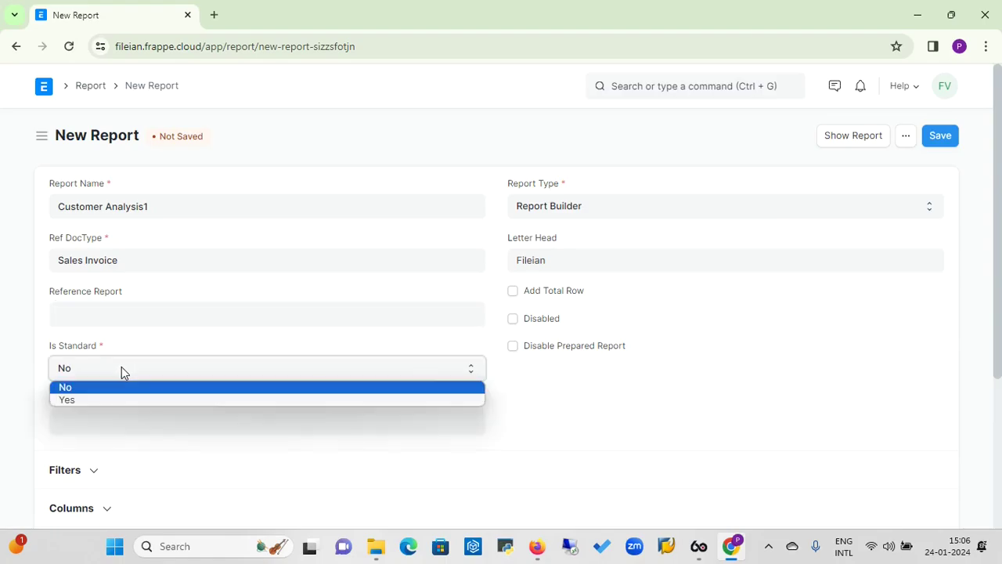
pyautogui.click(89, 400)
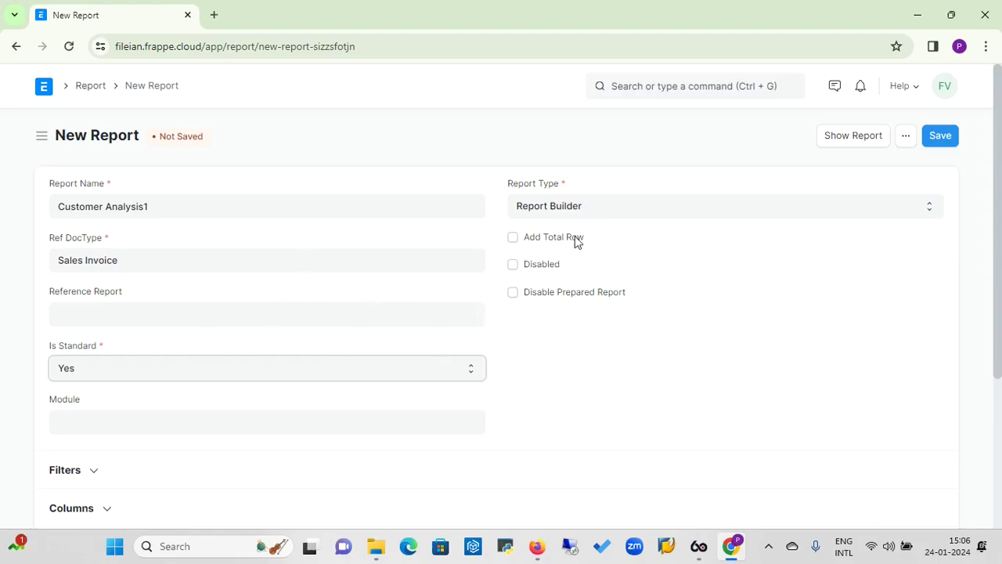
pyautogui.click(513, 237)
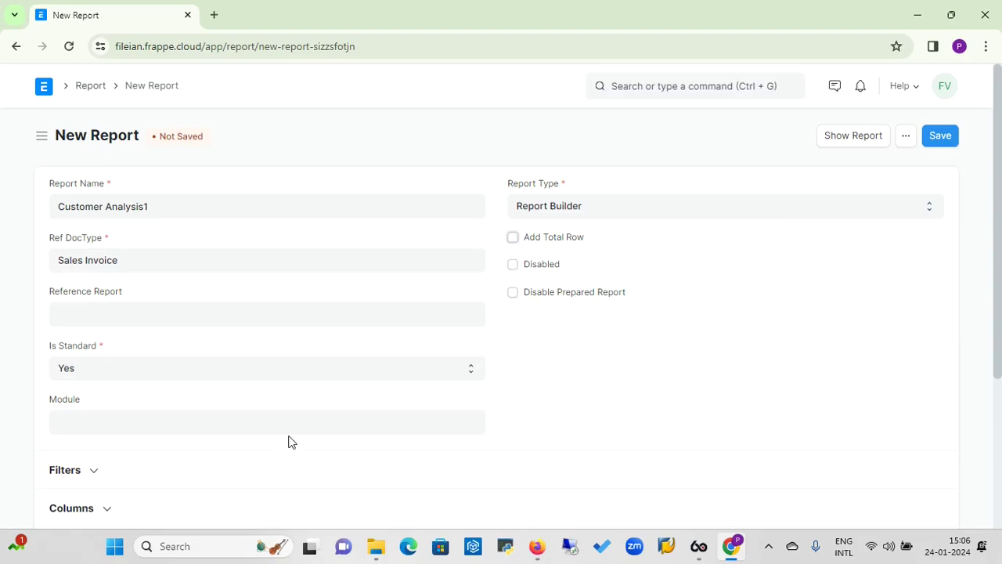
# - Set the new report's module to Selling
pyautogui.click(198, 431)
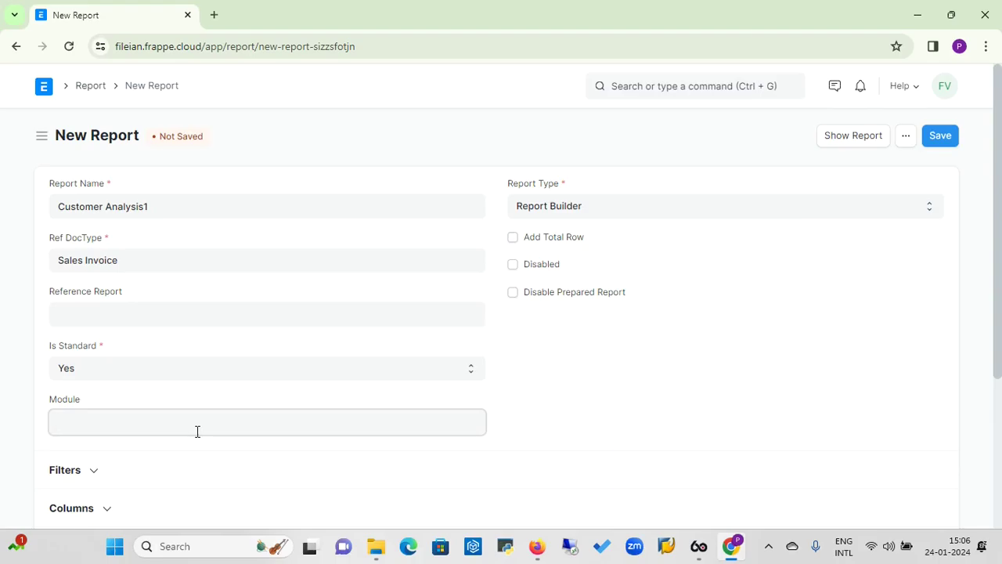
pyautogui.write('sa')
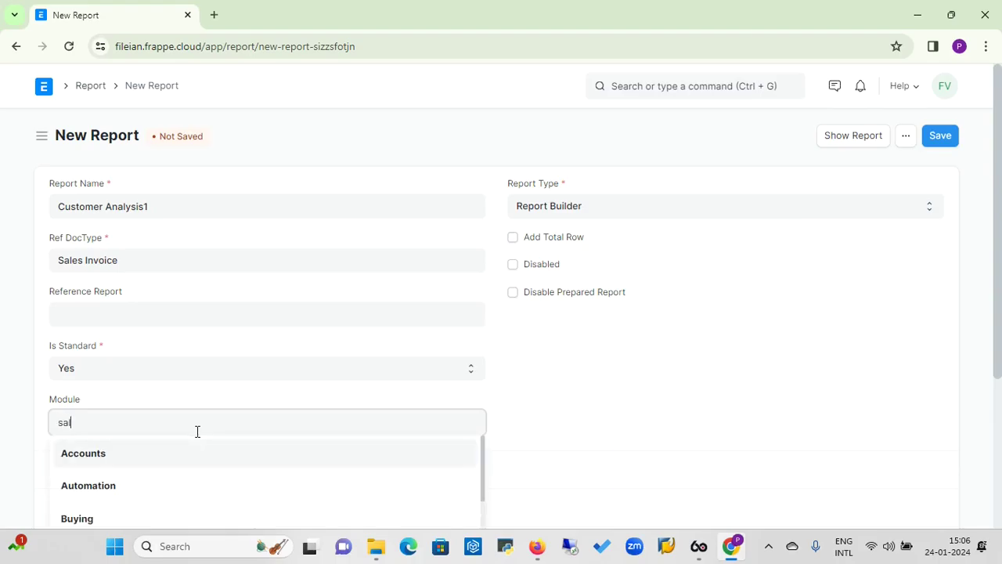
pyautogui.press('BackSpace')
pyautogui.write('elli')
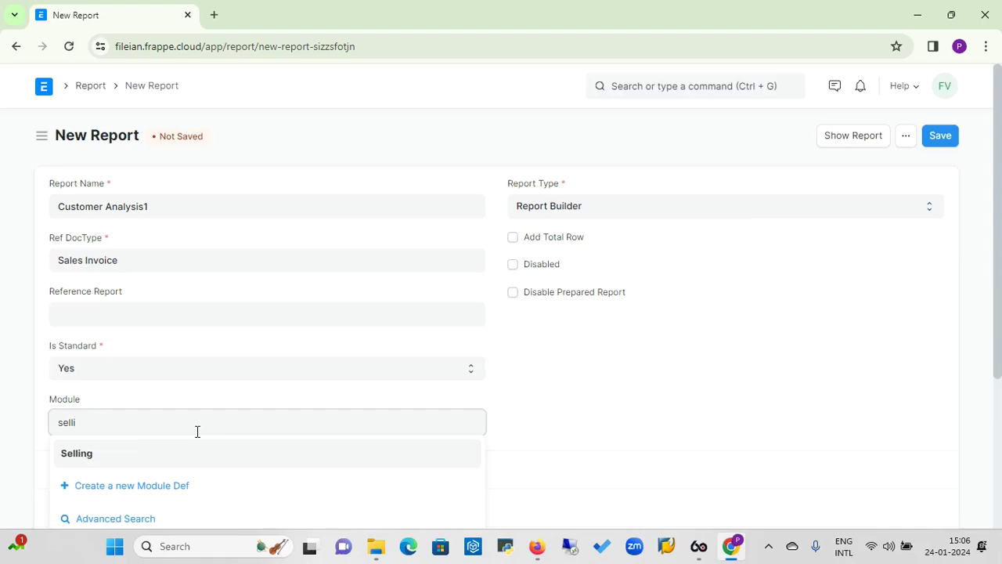
pyautogui.click(72, 458)
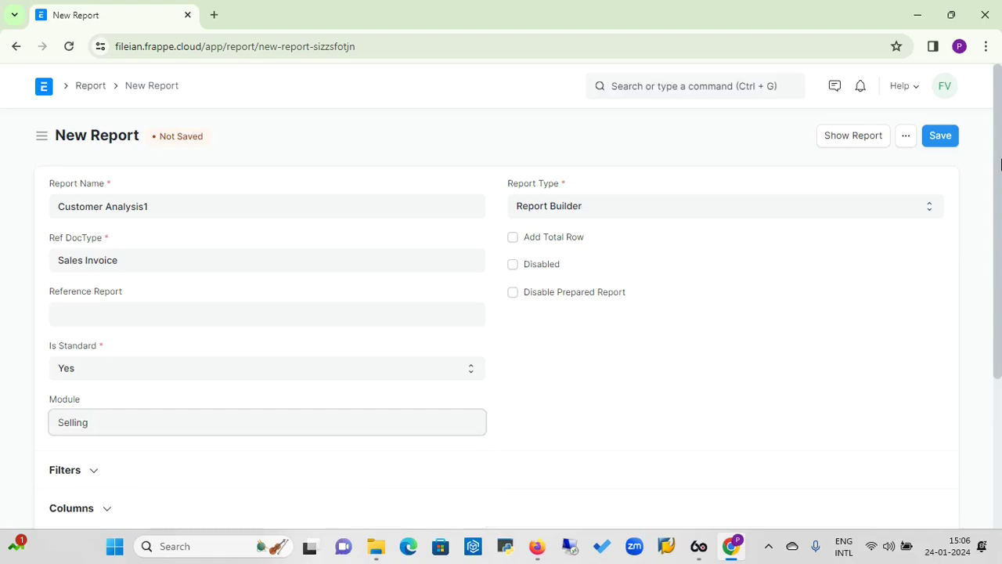
pyautogui.scroll(-2, 1000, 162)
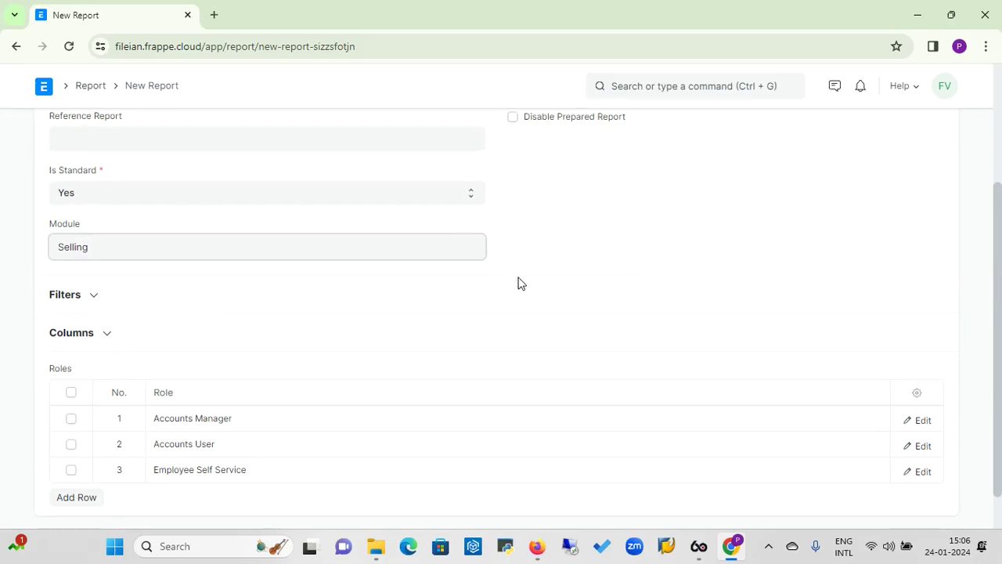
# - Add a row to the new report's Filters table with the label Customer Name and the fieldname Customer
pyautogui.click(93, 296)
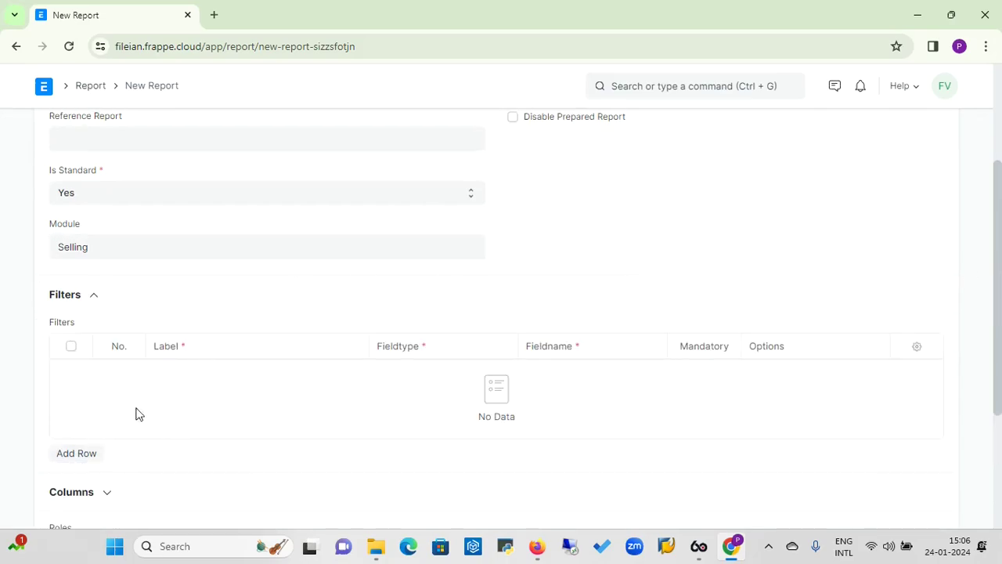
pyautogui.click(81, 455)
pyautogui.scroll(-2, 226, 369)
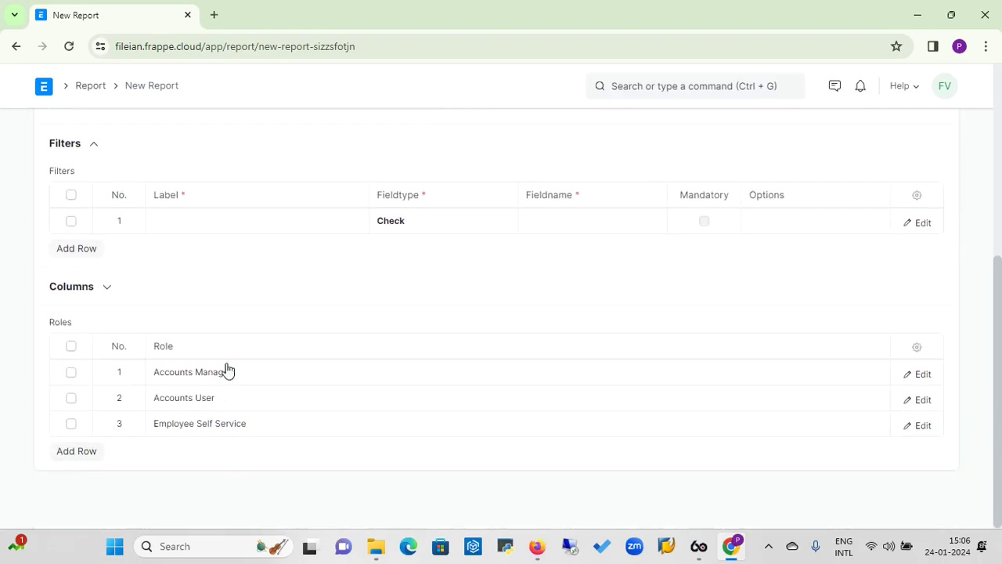
pyautogui.click(166, 220)
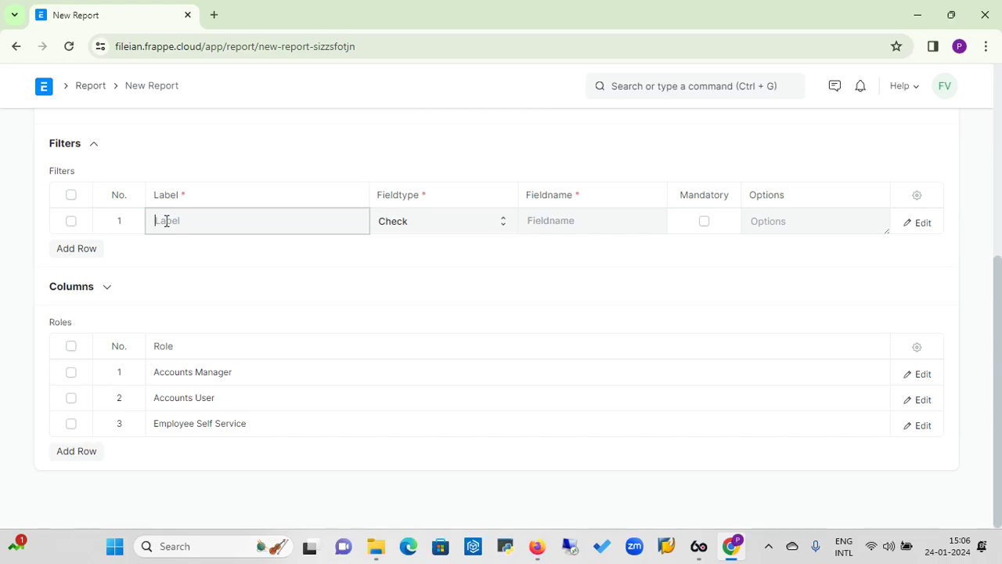
pyautogui.write('Cusromer Name')
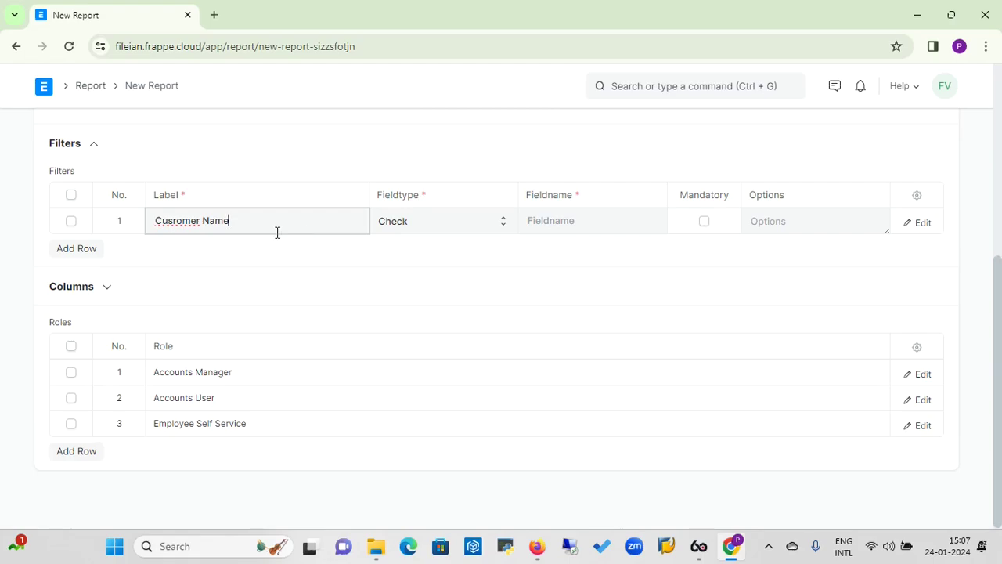
pyautogui.click(202, 225)
pyautogui.write('\\\\')
pyautogui.press('BackSpace')
pyautogui.press('BackSpace')
pyautogui.press('BackSpace')
pyautogui.press('BackSpace')
pyautogui.press('BackSpace')
pyautogui.press('BackSpace')
pyautogui.press('BackSpace')
pyautogui.write('tomer')
pyautogui.click(611, 227)
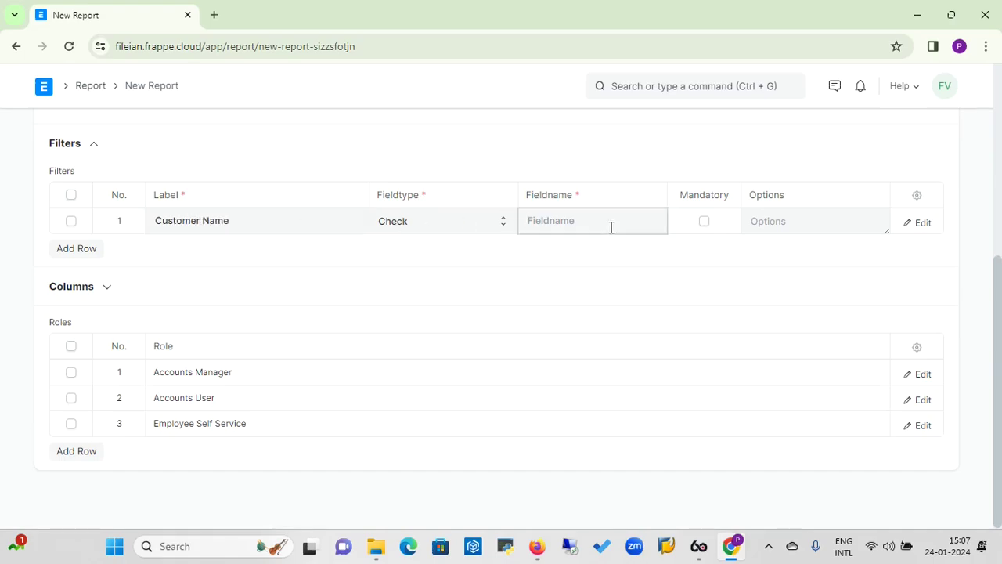
pyautogui.write('Customer')
# - Review the new report's settings, filters and roles, and return to the Report list without saving
pyautogui.moveTo(997, 305); pyautogui.dragTo(999, 84)
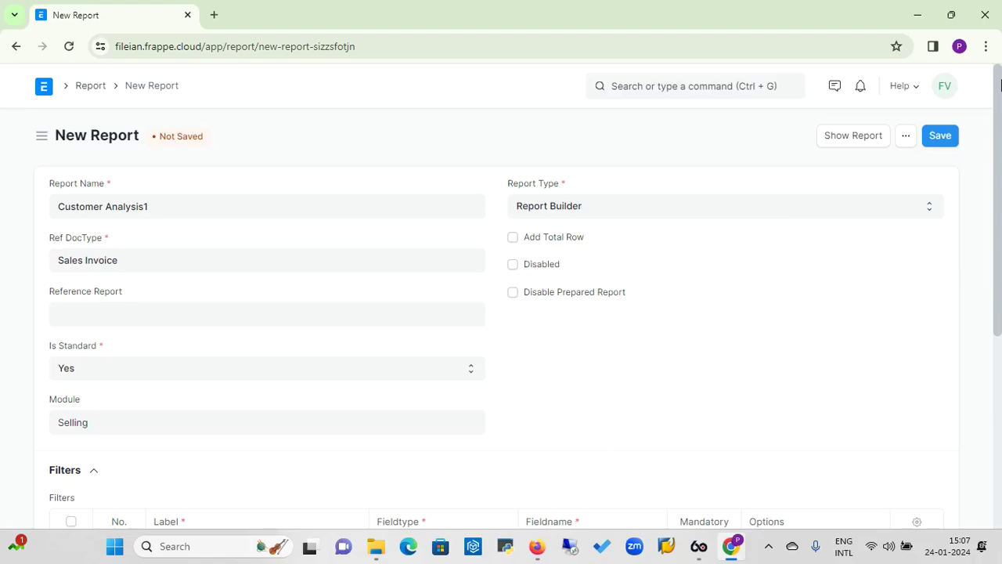
pyautogui.moveTo(999, 84); pyautogui.dragTo(999, 249)
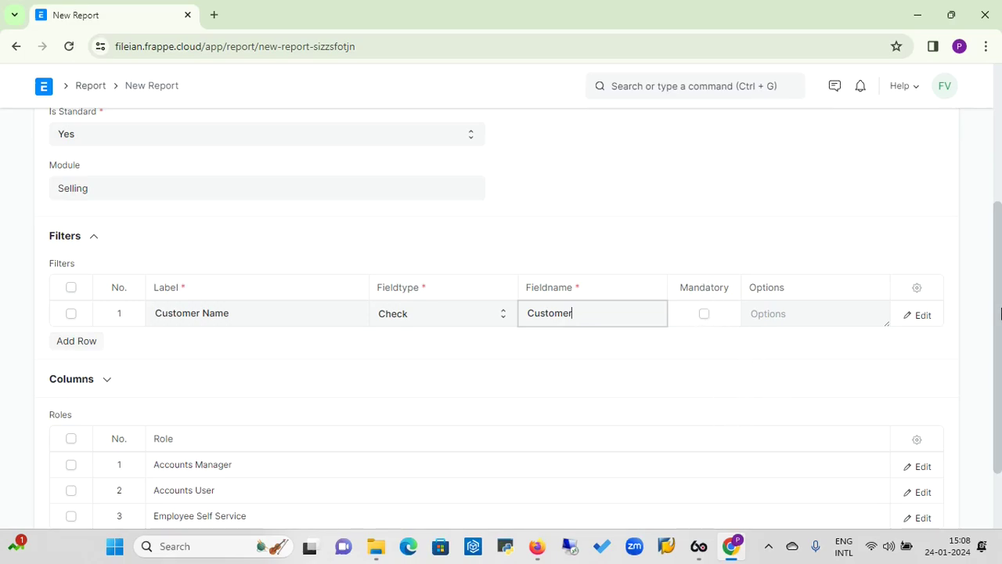
pyautogui.moveTo(998, 225); pyautogui.dragTo(998, 274)
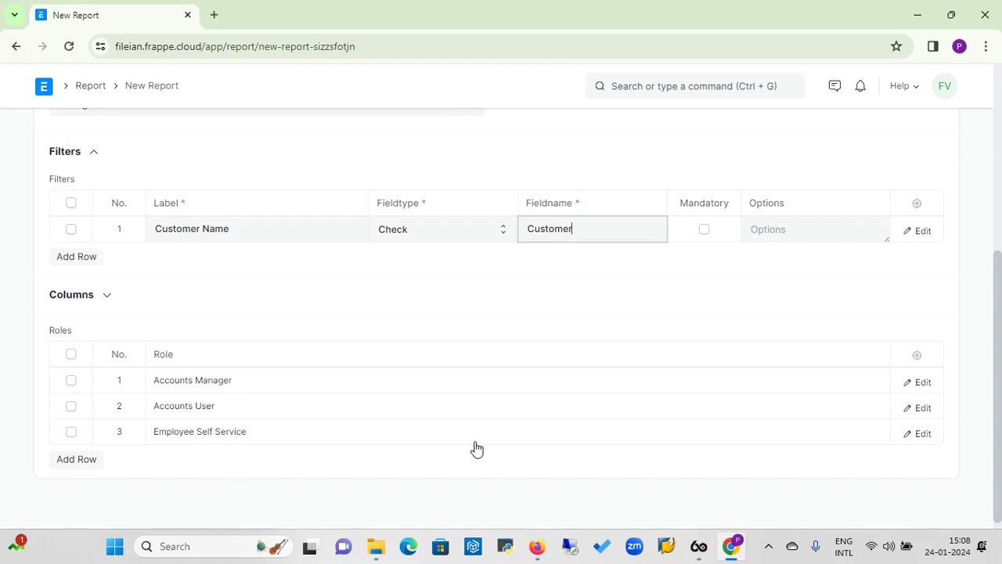
pyautogui.click(1000, 164)
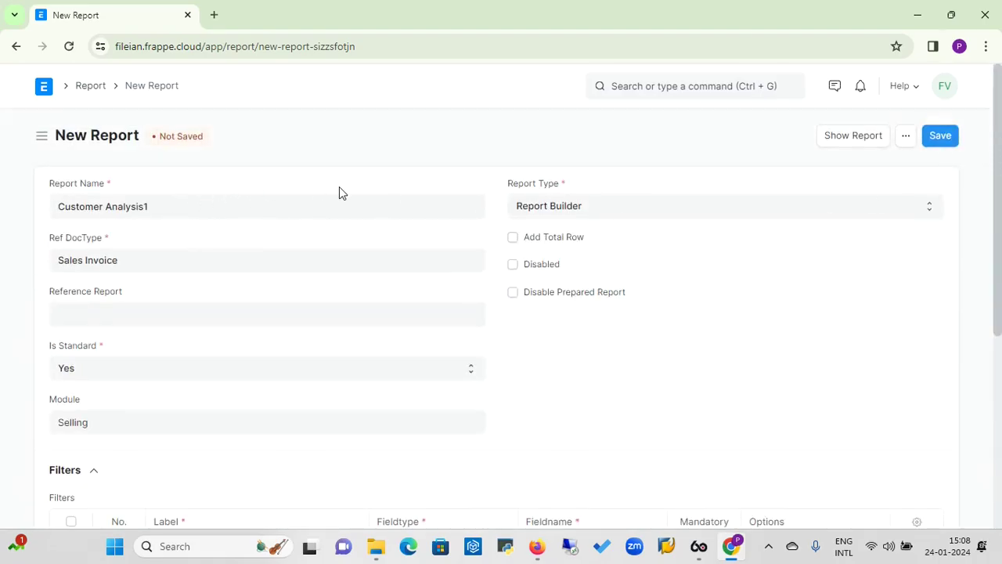
pyautogui.click(88, 88)
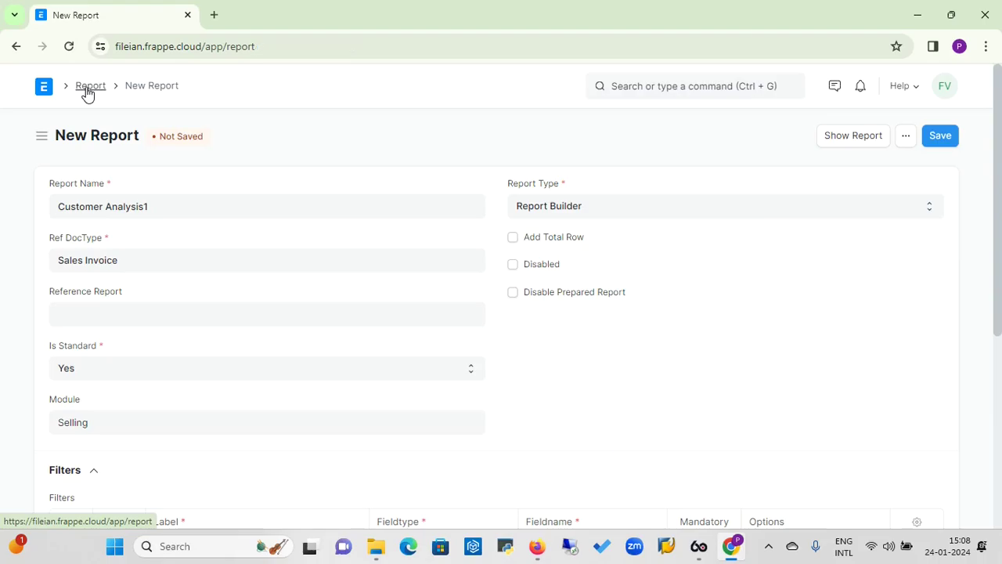